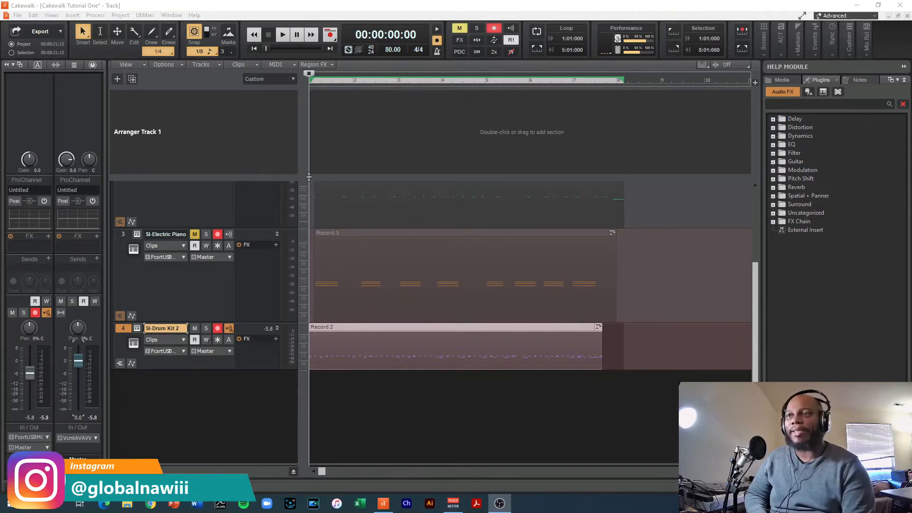
Mute the SI-Drum Kit 2 track.
{"action": "scroll", "coordinate": [161, 234], "scroll_direction": "up", "scroll_amount": 3}
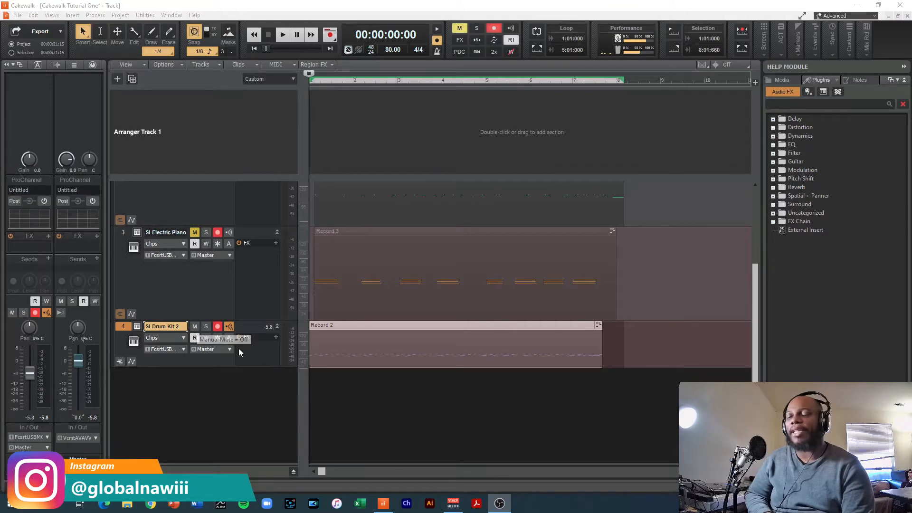
{"action": "left_click", "coordinate": [195, 327]}
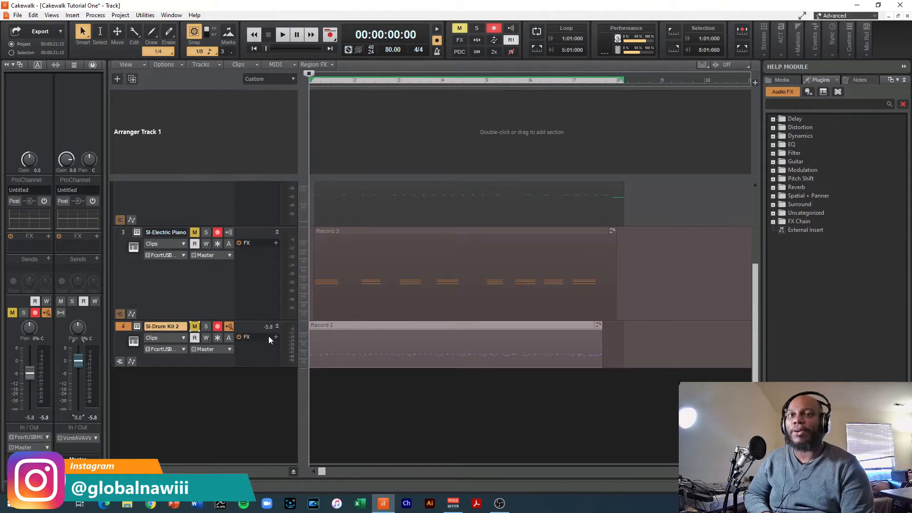
Open the preferences and review the audio driver settings and the driver modes available for playback and recording.
{"action": "left_click", "coordinate": [32, 18]}
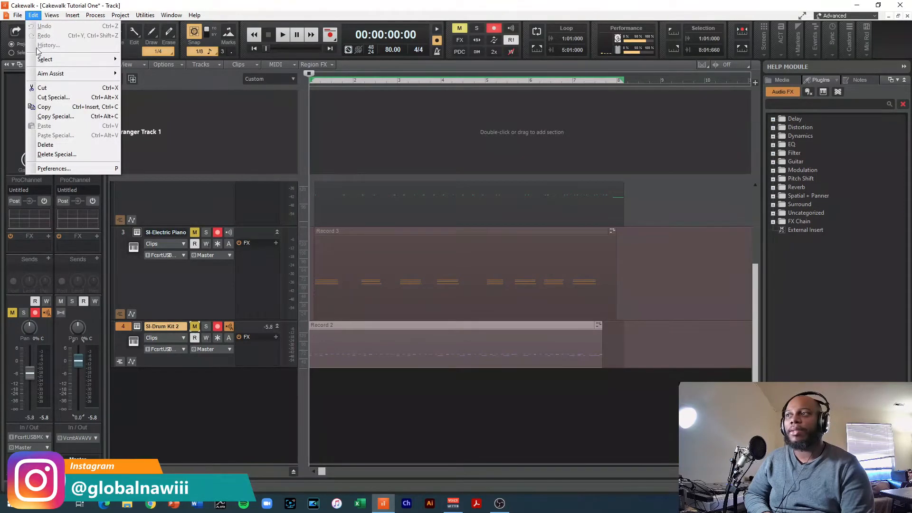
{"action": "left_click", "coordinate": [64, 169]}
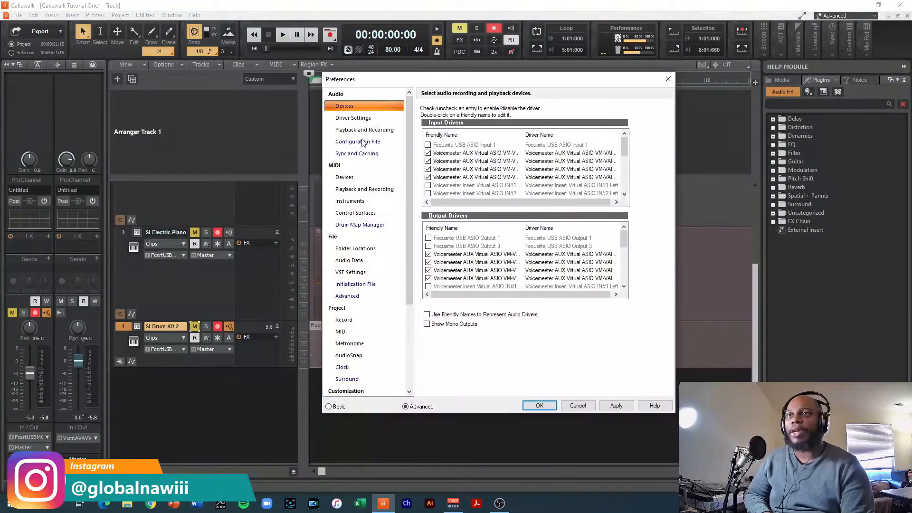
{"action": "left_click", "coordinate": [364, 116]}
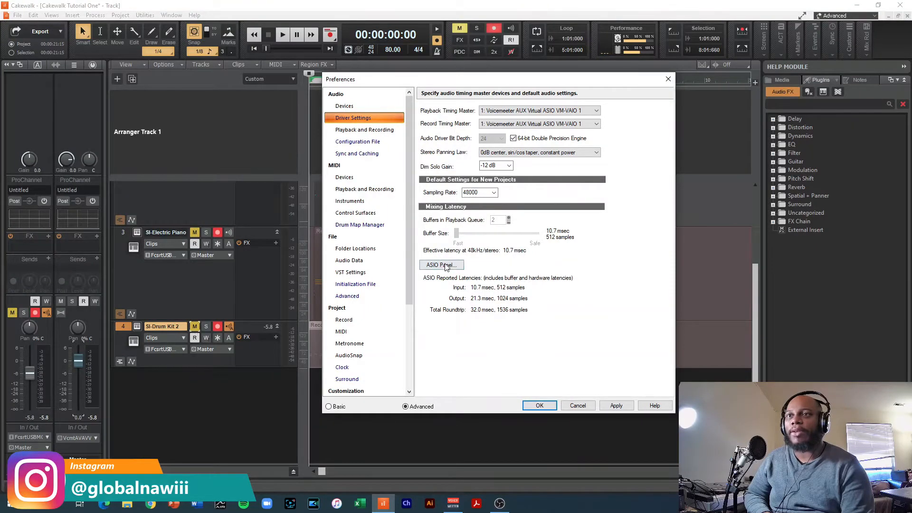
{"action": "left_click", "coordinate": [384, 131]}
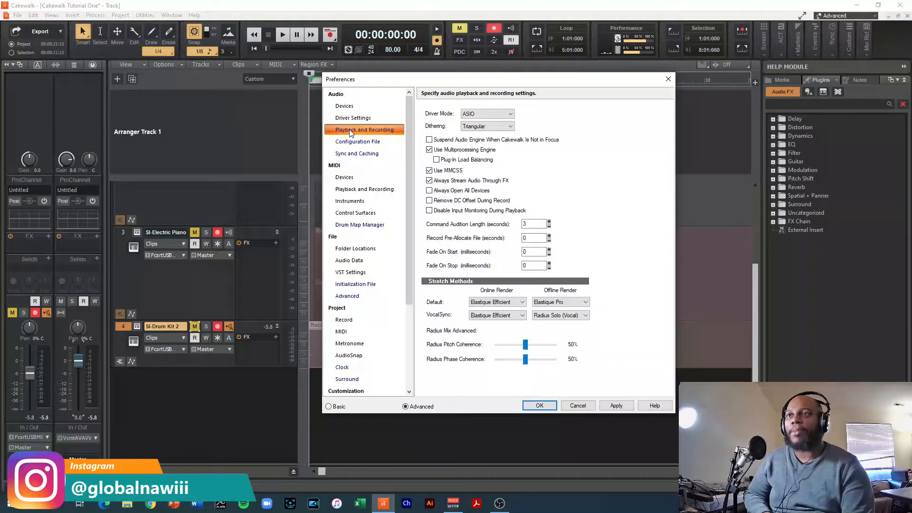
{"action": "left_click", "coordinate": [510, 113]}
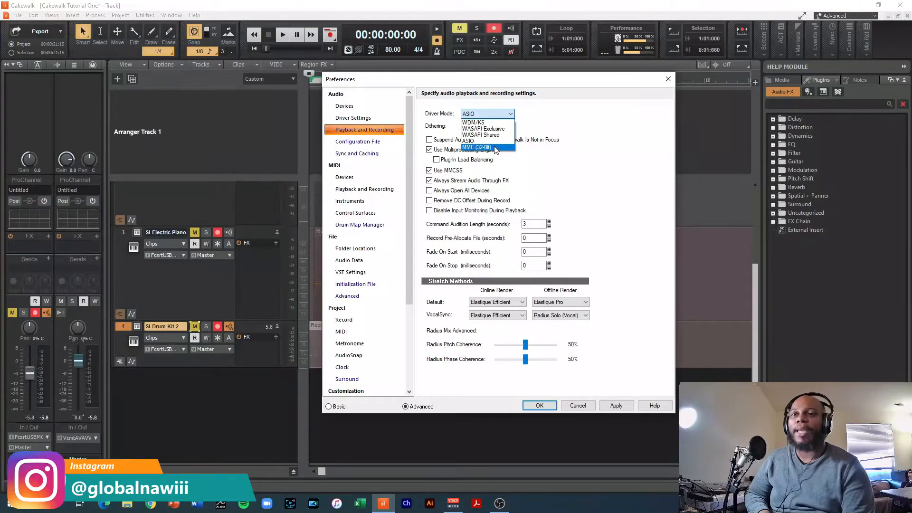
{"action": "left_click", "coordinate": [561, 131]}
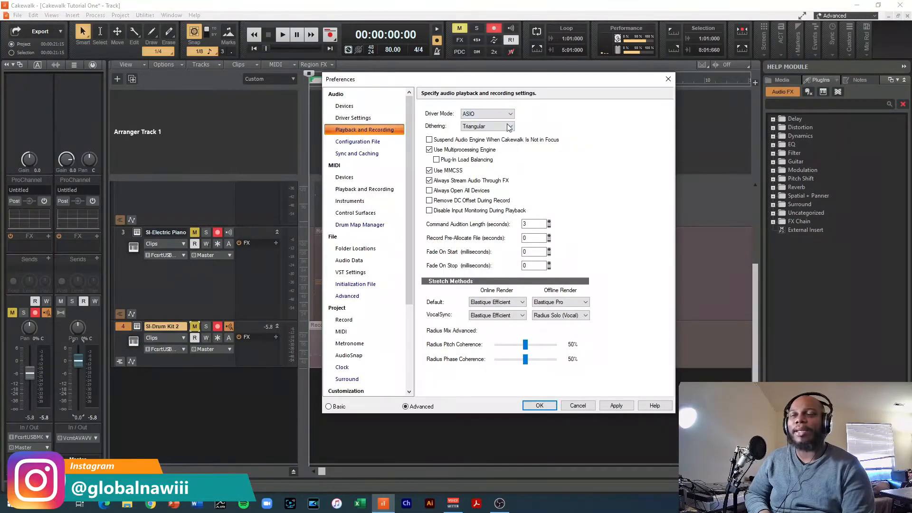
Review the default sampling rate choices for new projects and the file bit depth settings for audio data.
{"action": "left_click", "coordinate": [367, 119]}
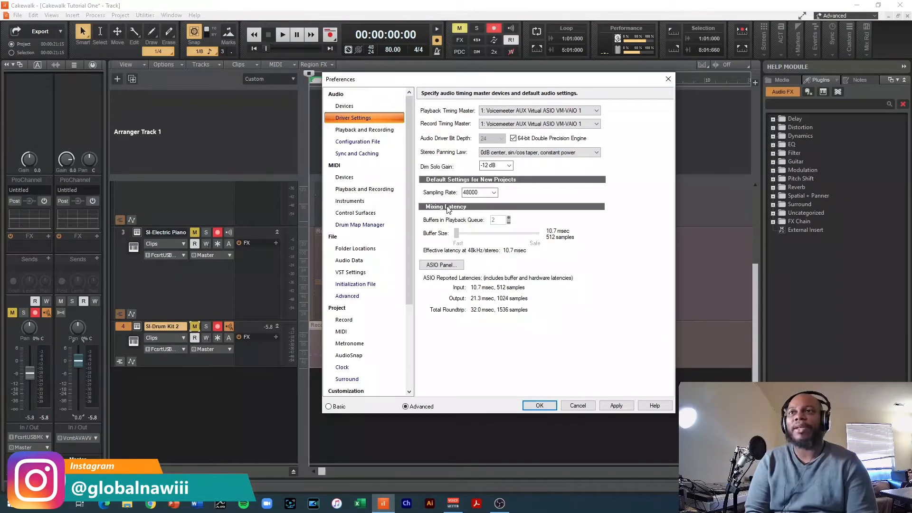
{"action": "left_click", "coordinate": [494, 192]}
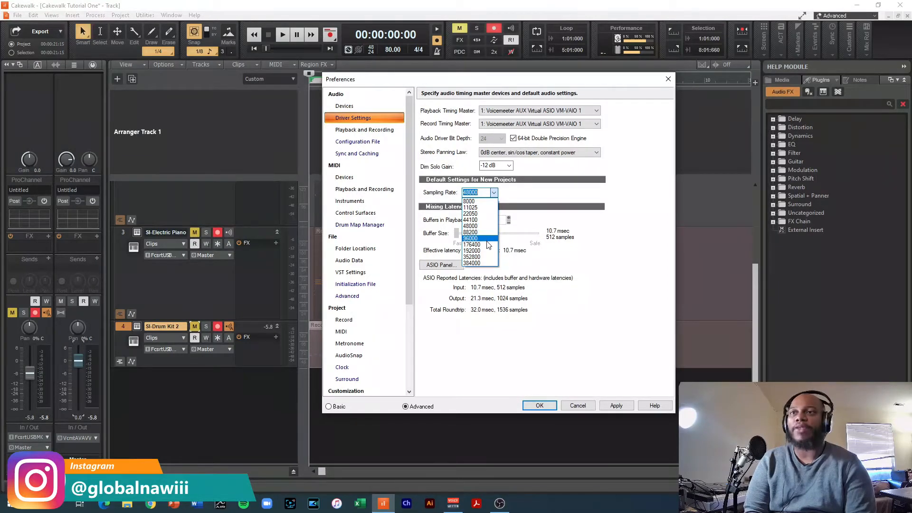
{"action": "left_click", "coordinate": [525, 195]}
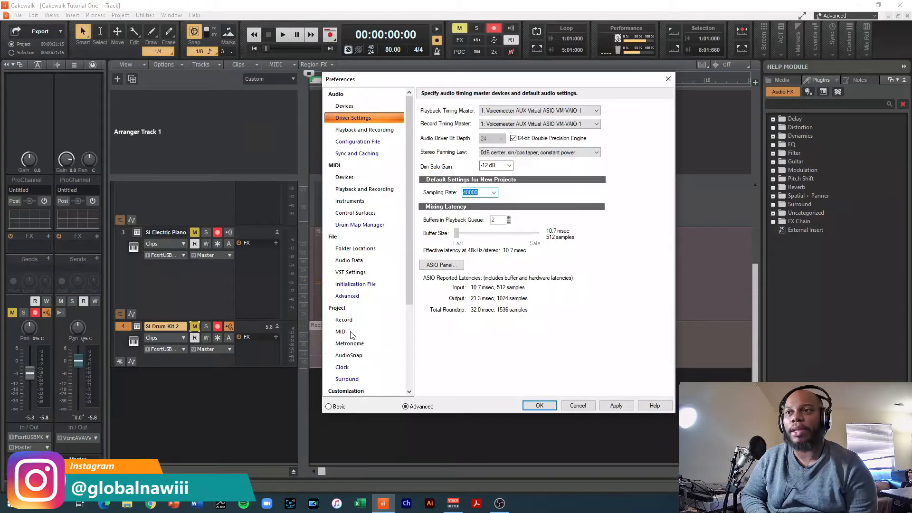
{"action": "left_click", "coordinate": [349, 261]}
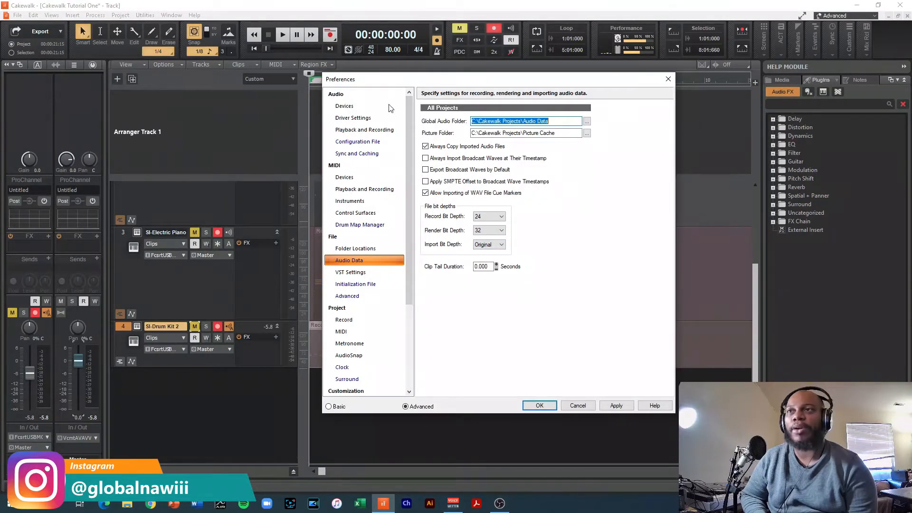
Recheck the audio devices, playback and recording mode, and driver timing and latency settings, then cancel the preferences.
{"action": "left_click", "coordinate": [343, 109]}
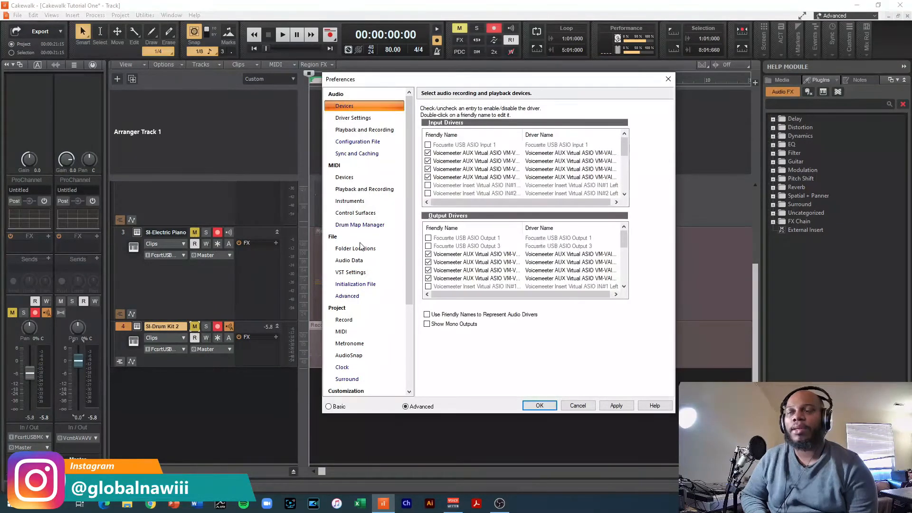
{"action": "left_click", "coordinate": [362, 131]}
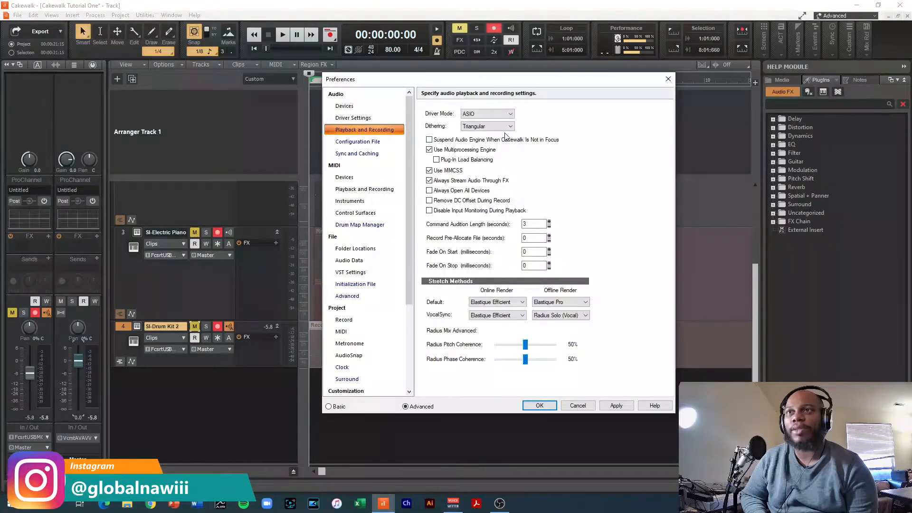
{"action": "left_click", "coordinate": [363, 107]}
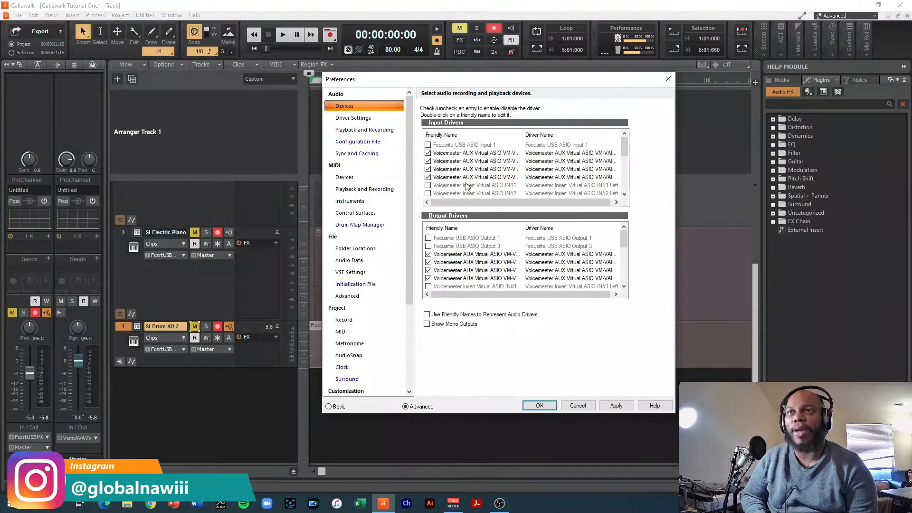
{"action": "left_click", "coordinate": [370, 121]}
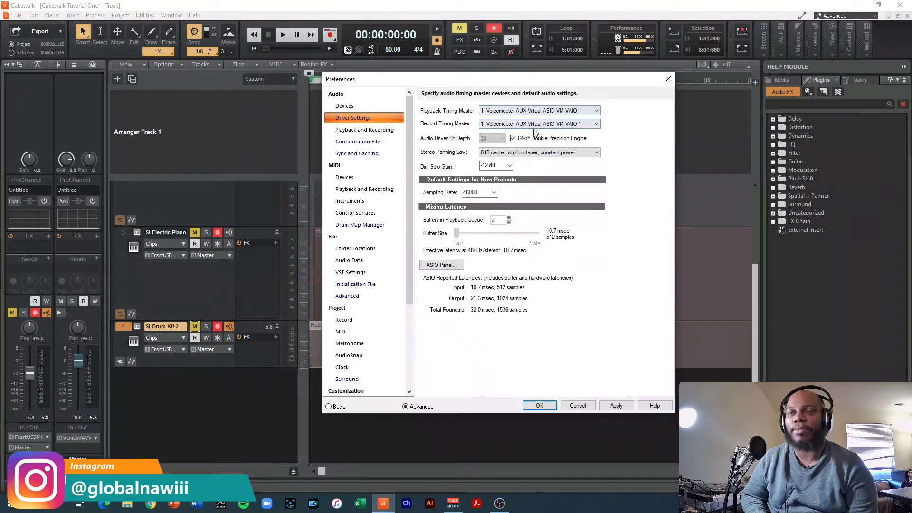
{"action": "left_click", "coordinate": [513, 139]}
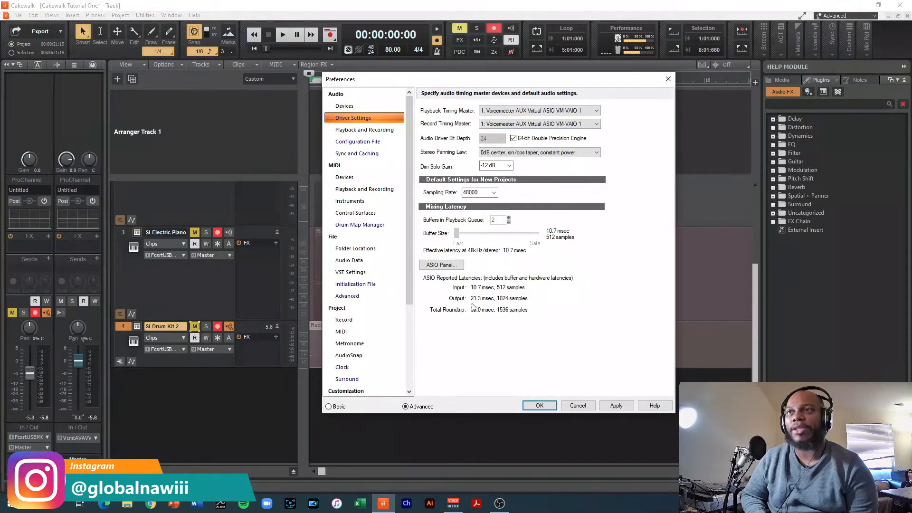
{"action": "left_click", "coordinate": [449, 266]}
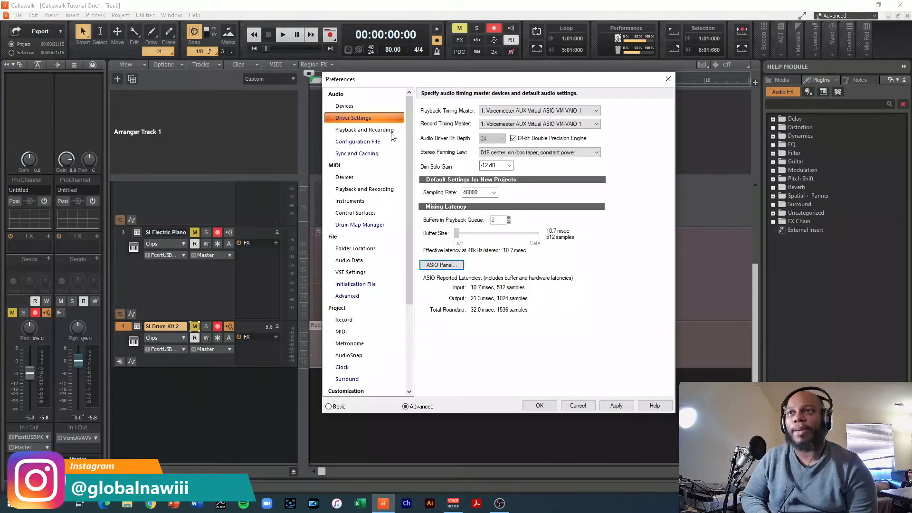
{"action": "left_click", "coordinate": [343, 106]}
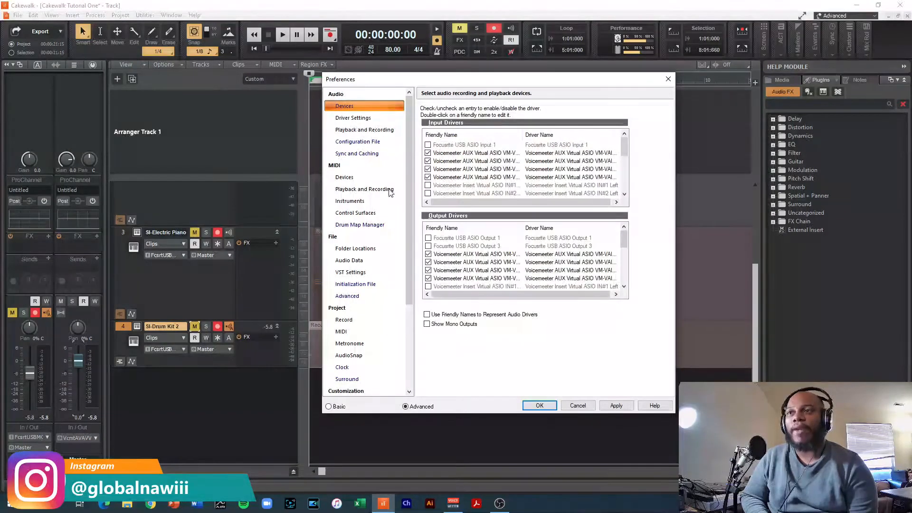
{"action": "left_click", "coordinate": [575, 406]}
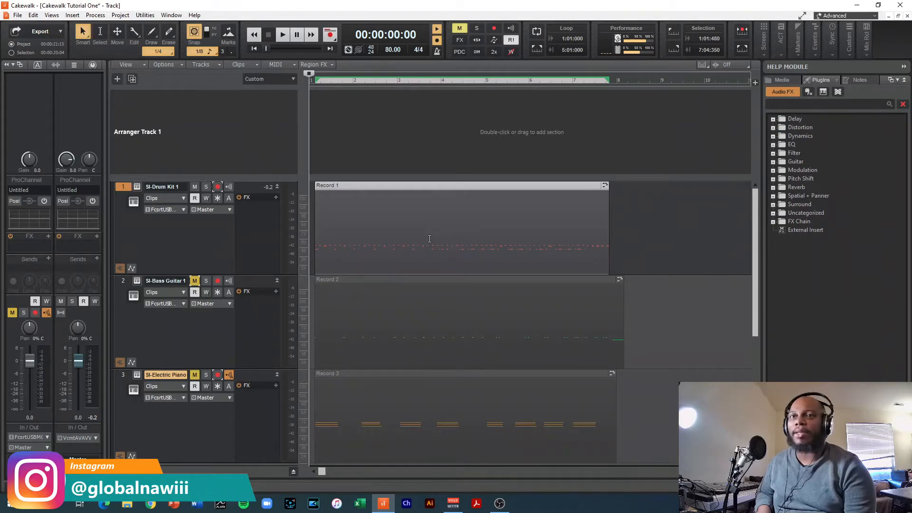
Play back the SI-Drum Kit 1 recording with the metronome, then review the project's metronome settings without changing them.
{"action": "key", "text": "space"}
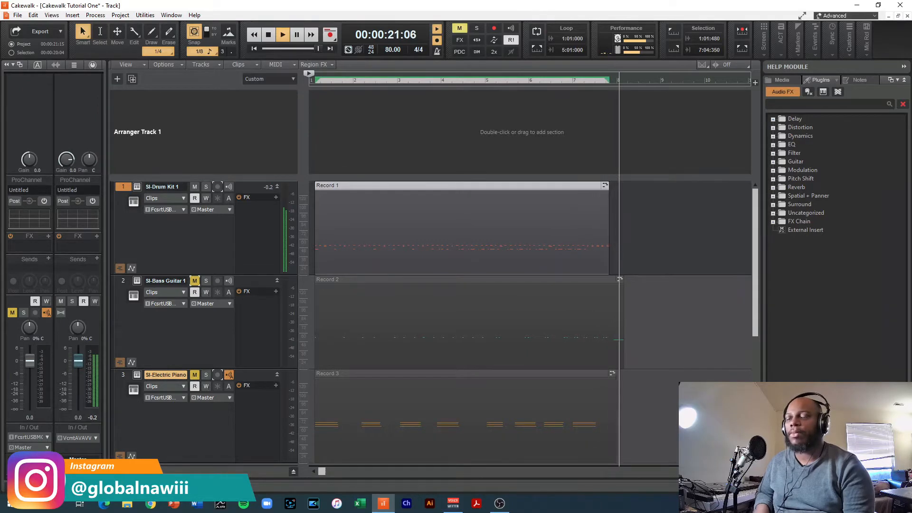
{"action": "key", "text": "space"}
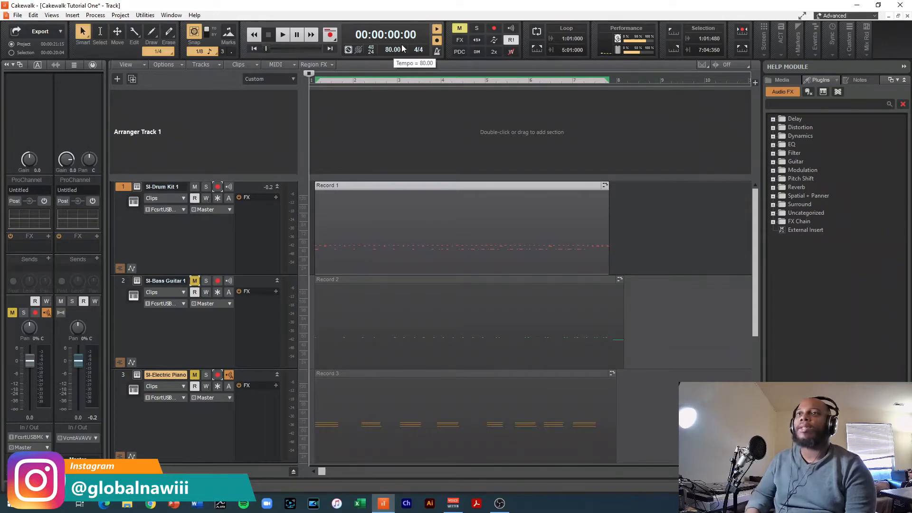
{"action": "right_click", "coordinate": [438, 50]}
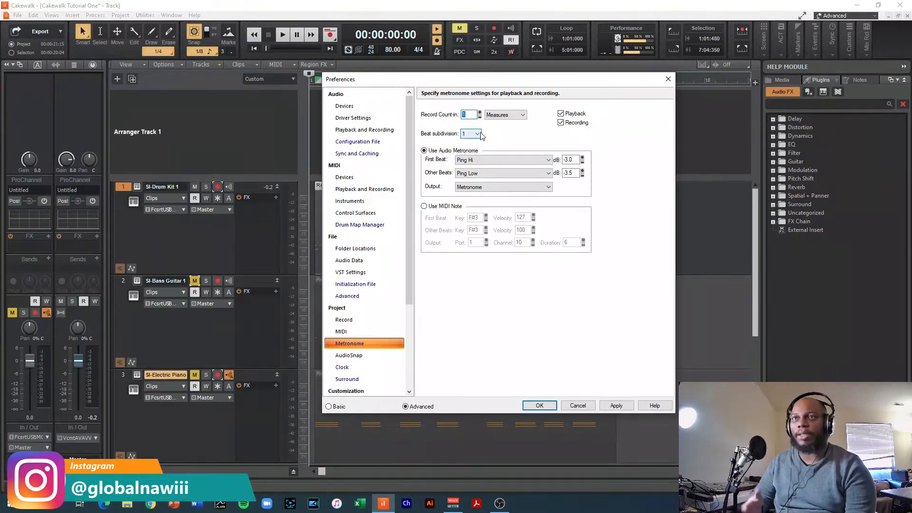
{"action": "left_click", "coordinate": [578, 406]}
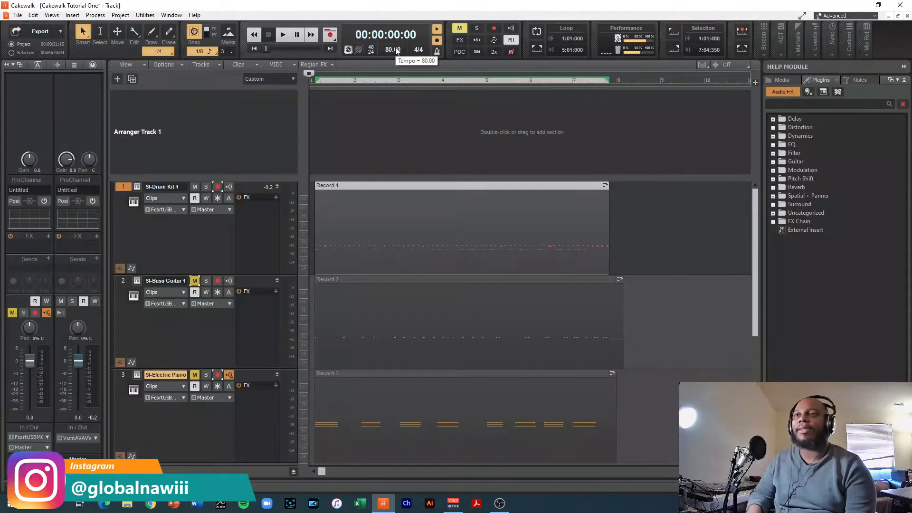
Turn off the metronome for playback and listen to the SI-Drum Kit 1 recording without it.
{"action": "left_click", "coordinate": [206, 186]}
{"action": "left_click", "coordinate": [206, 187]}
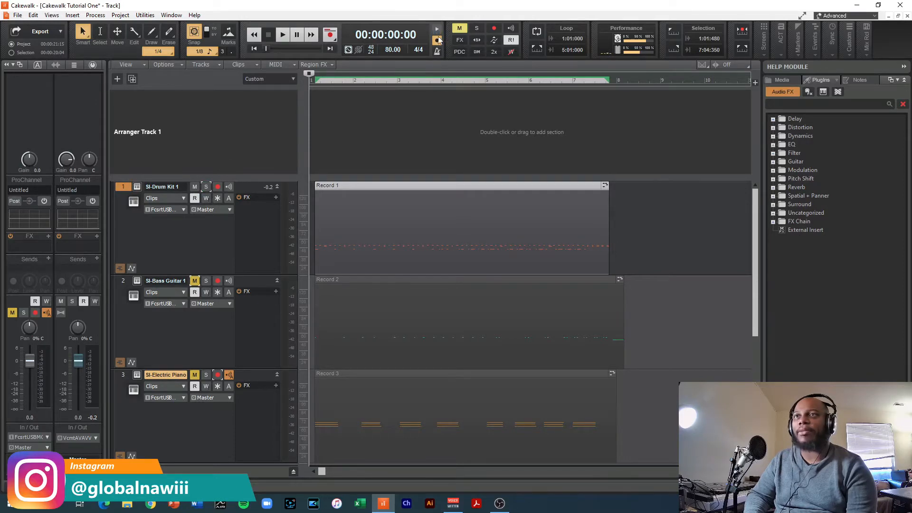
{"action": "key", "text": "space"}
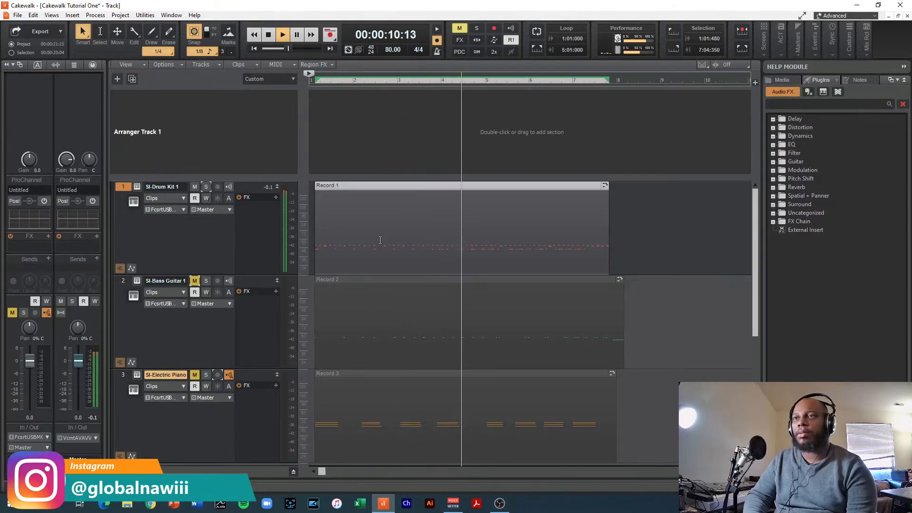
{"action": "key", "text": "space"}
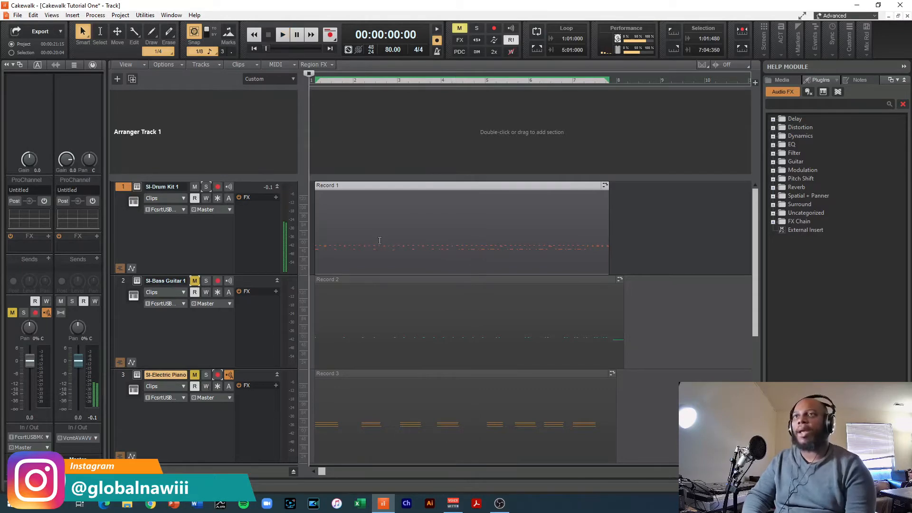
Re-enable the playback metronome and listen to it alone with SI-Drum Kit 1 muted, then unmute the track.
{"action": "left_click", "coordinate": [437, 30]}
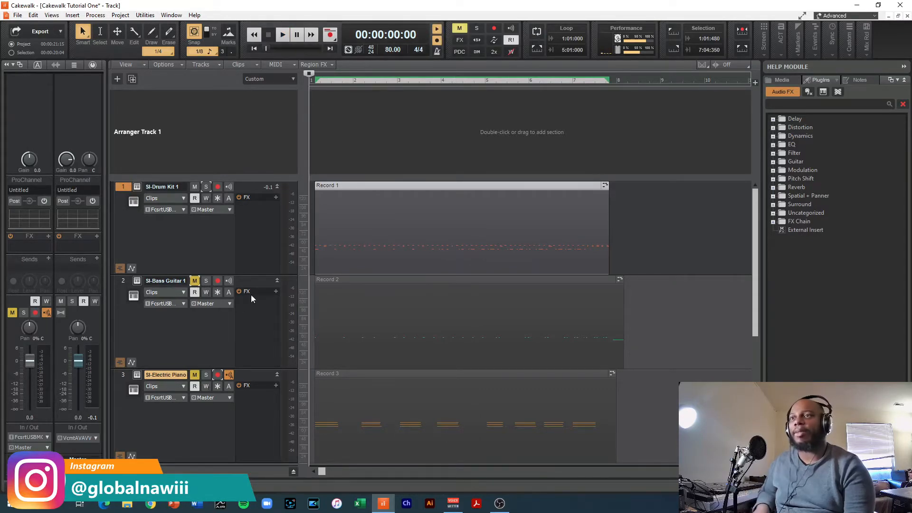
{"action": "left_click", "coordinate": [194, 186]}
{"action": "key", "text": "space"}
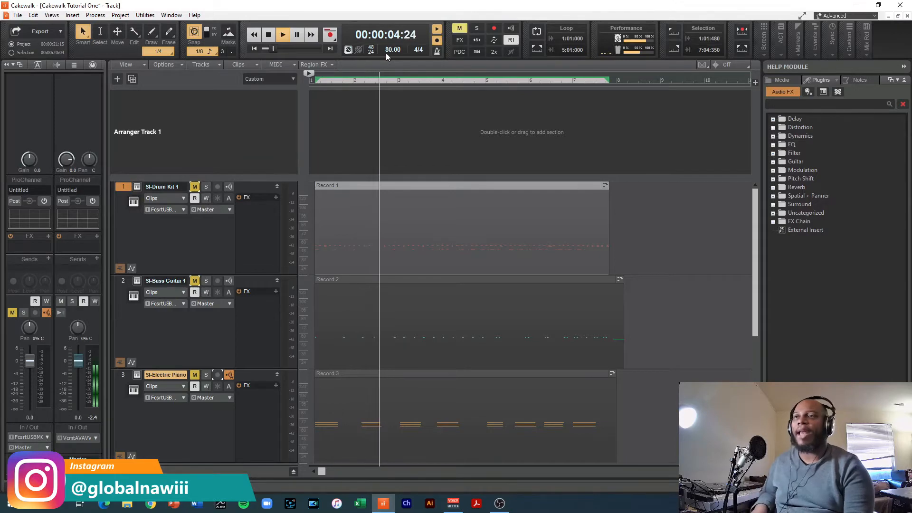
{"action": "key", "text": "space"}
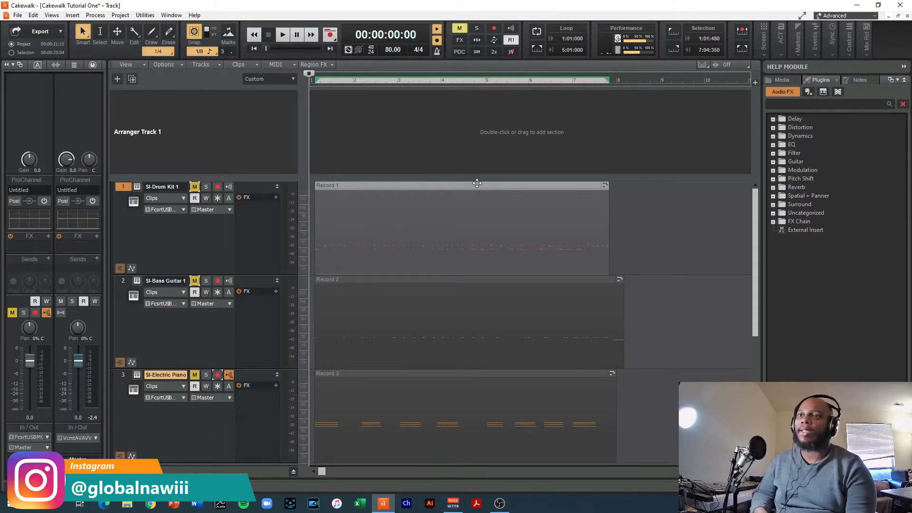
{"action": "left_click", "coordinate": [195, 186]}
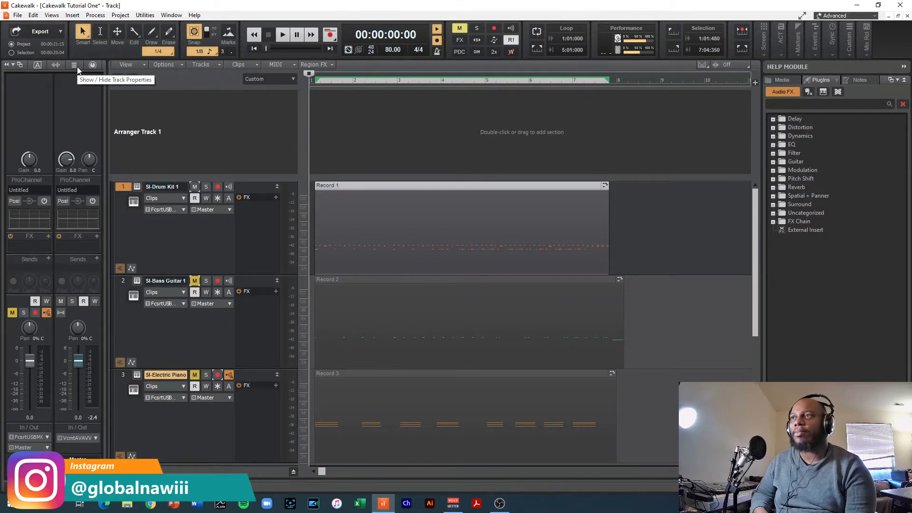
Show the clip properties of the SI-Drum Kit 1 clip and examine its Groove Clip and AudioSnap settings.
{"action": "left_click", "coordinate": [55, 65]}
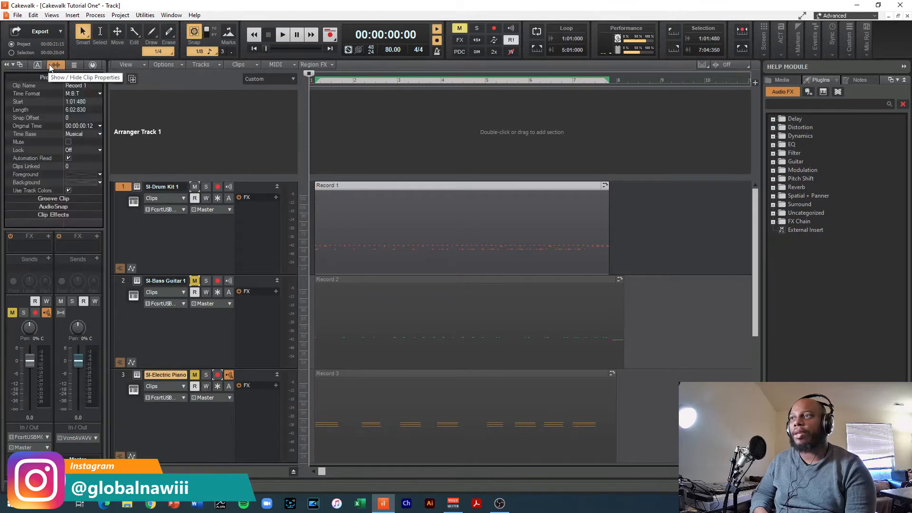
{"action": "left_click", "coordinate": [68, 200]}
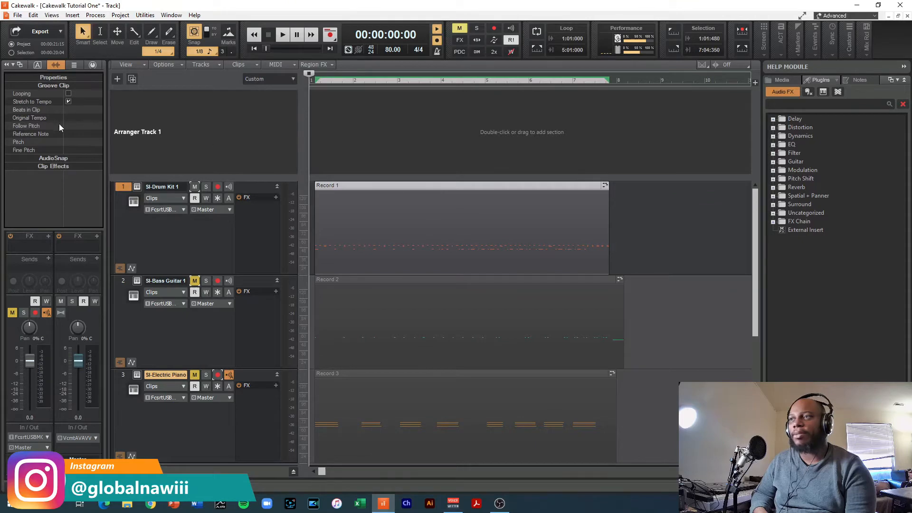
{"action": "left_click", "coordinate": [368, 211]}
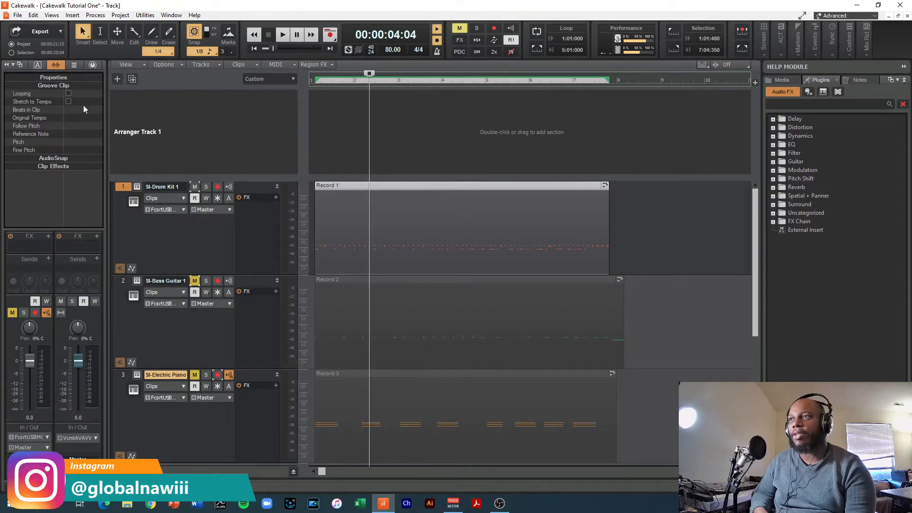
{"action": "left_click", "coordinate": [61, 158]}
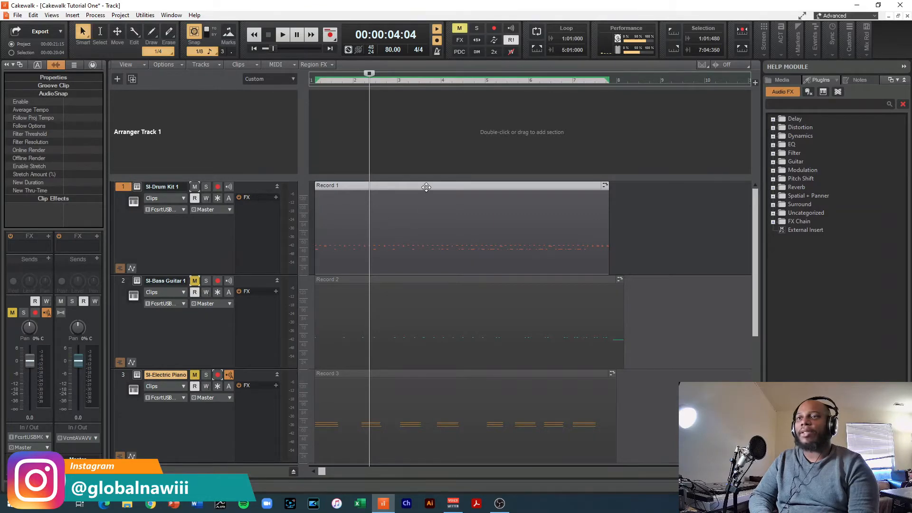
Reselect the Record 1 clip on SI-Drum Kit 1 and close the clip properties to show the channel strips.
{"action": "left_click", "coordinate": [634, 267]}
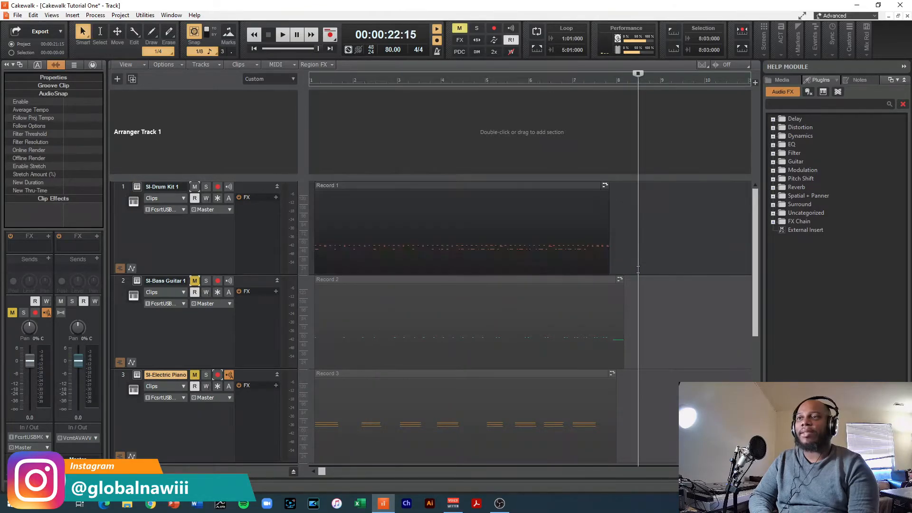
{"action": "left_click", "coordinate": [336, 186]}
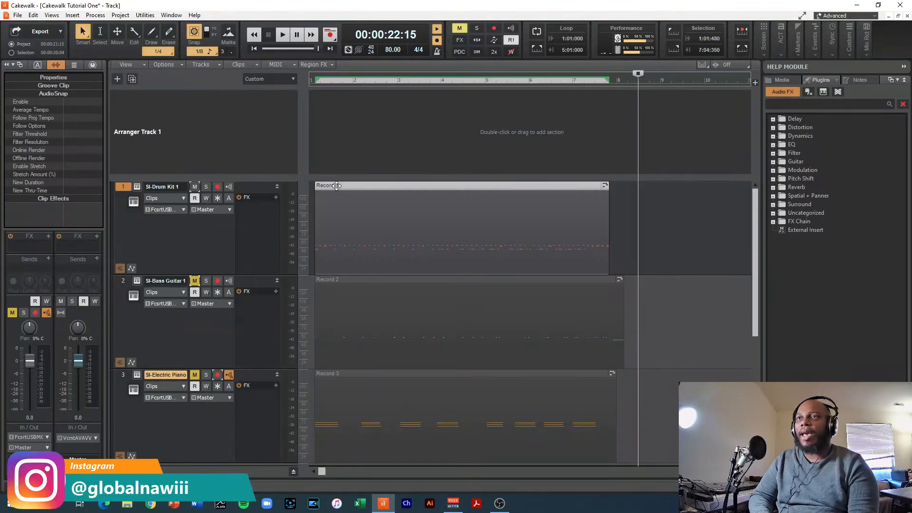
{"action": "left_click", "coordinate": [54, 64]}
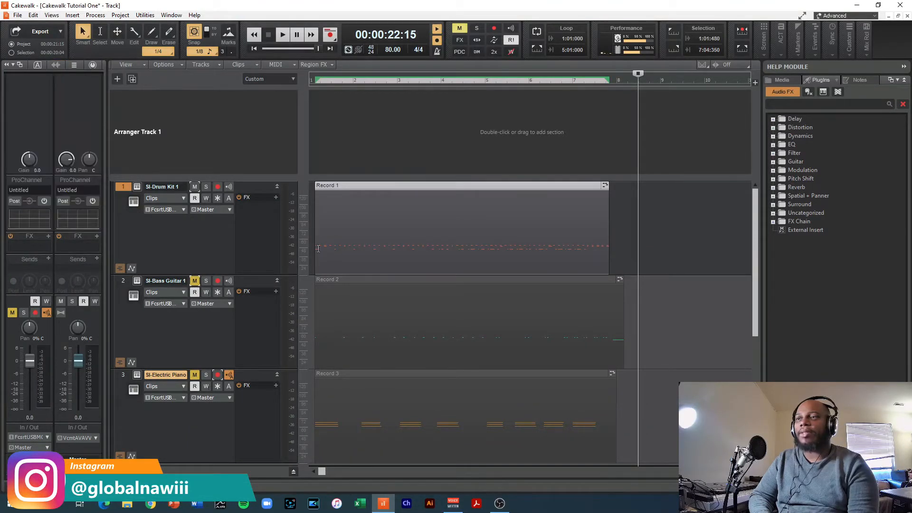
Open the Quantize settings for the Record 1 drum clip, choose a 1/16 duration and review the other available durations.
{"action": "left_click", "coordinate": [106, 15]}
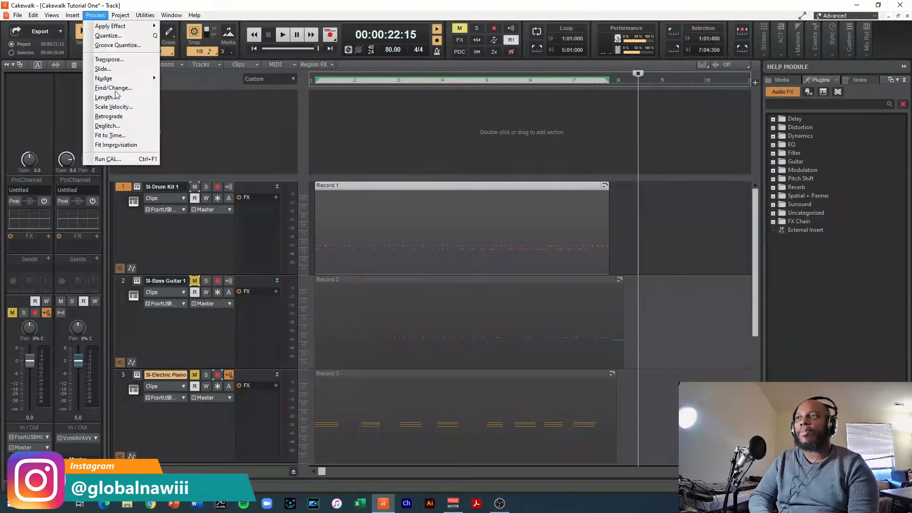
{"action": "left_click", "coordinate": [125, 38]}
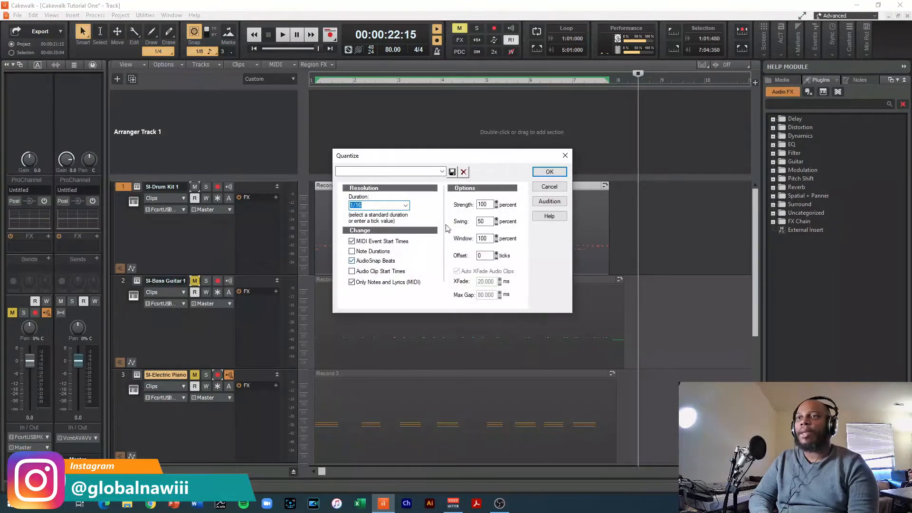
{"action": "left_click", "coordinate": [405, 206]}
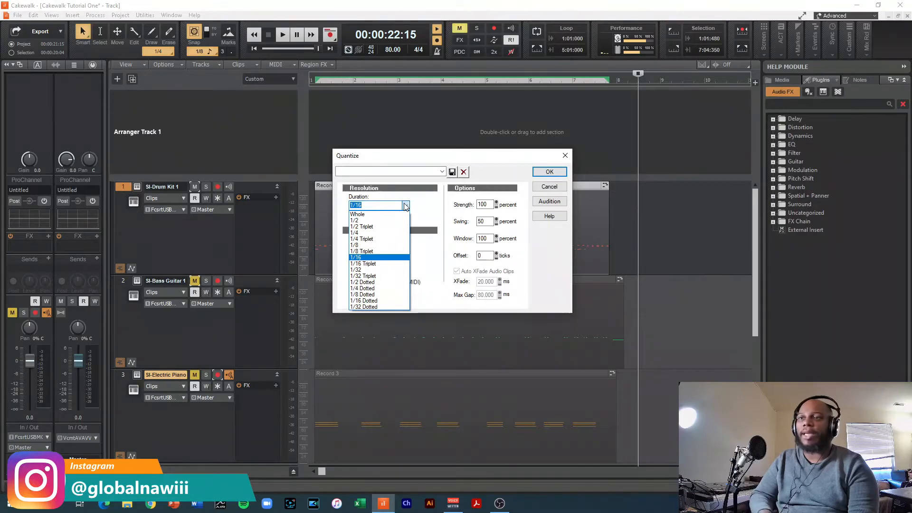
{"action": "left_click", "coordinate": [376, 259]}
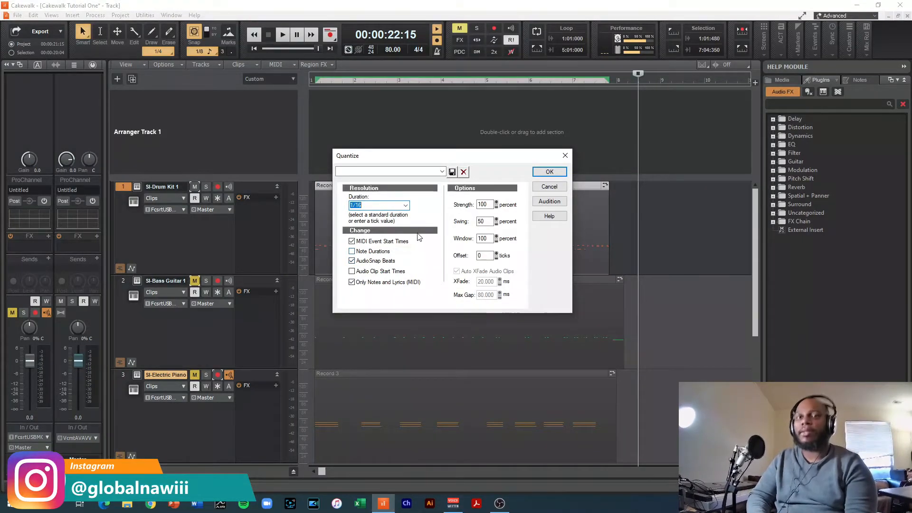
{"action": "left_click", "coordinate": [406, 205]}
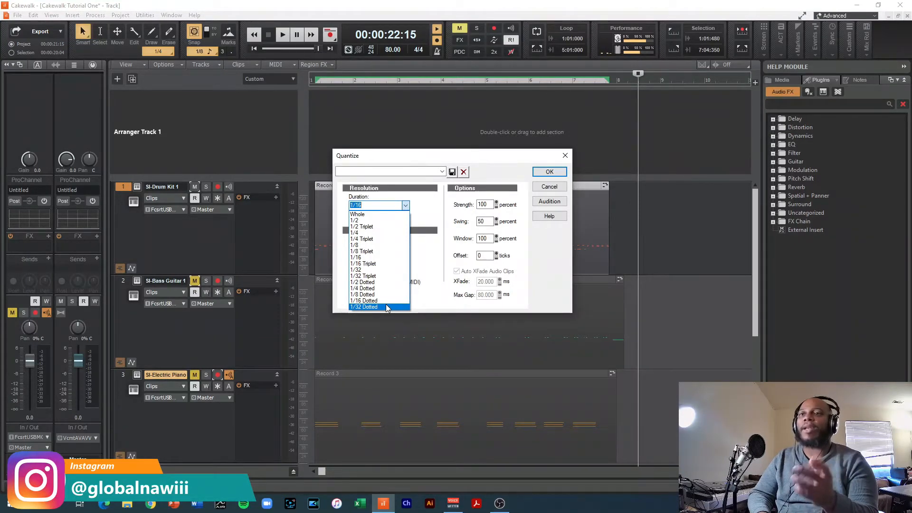
{"action": "left_click", "coordinate": [420, 212]}
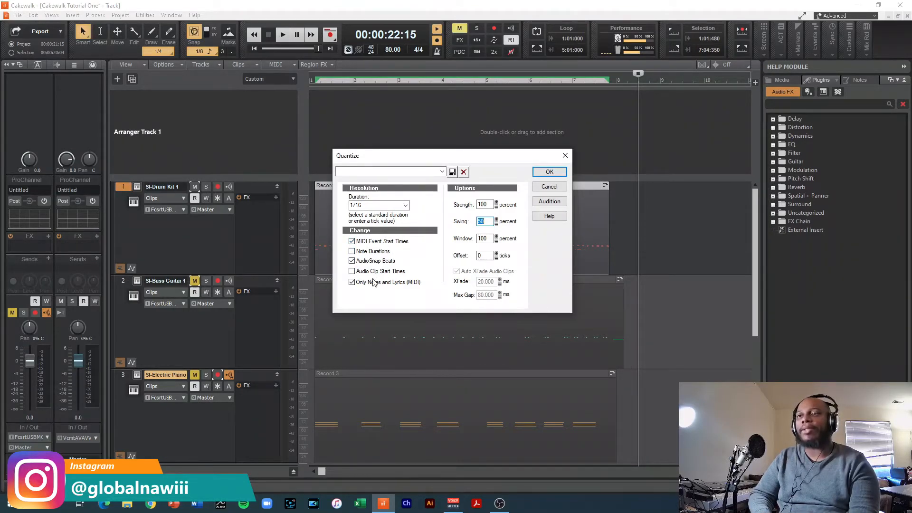
Audition the 1/16 quantization of the Record 1 drum clip, including only notes and lyrics, and apply it.
{"action": "left_click", "coordinate": [352, 282]}
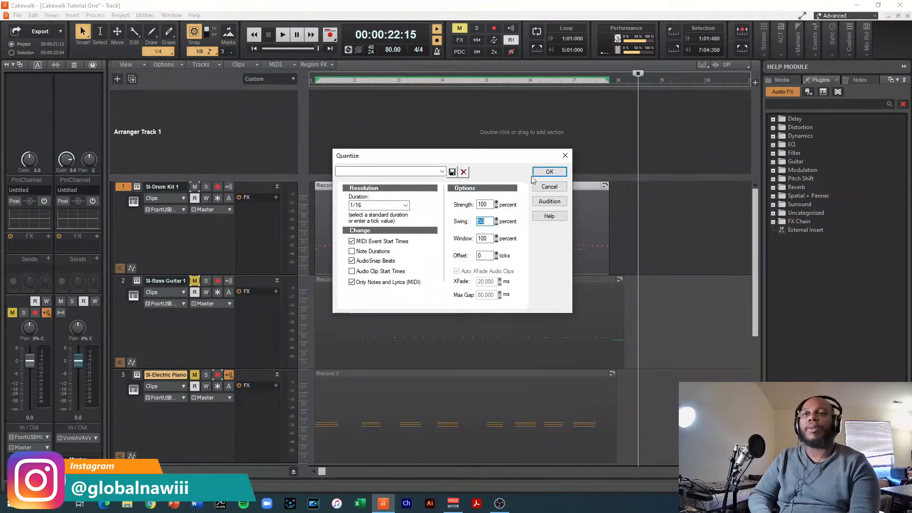
{"action": "left_click", "coordinate": [538, 202]}
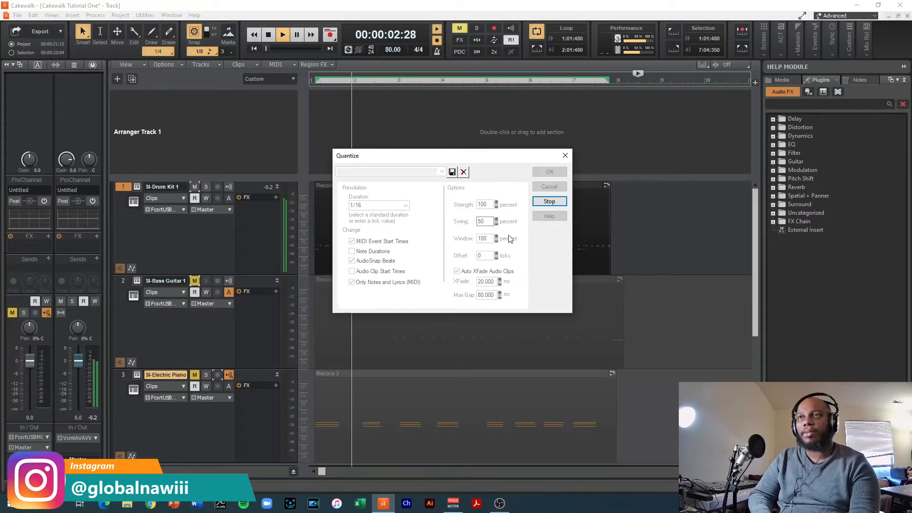
{"action": "left_click", "coordinate": [544, 202]}
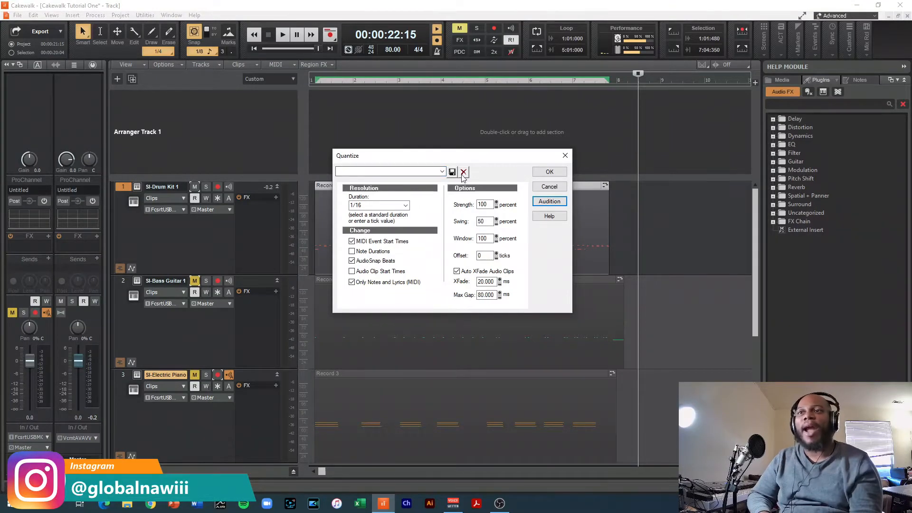
{"action": "left_click", "coordinate": [549, 171]}
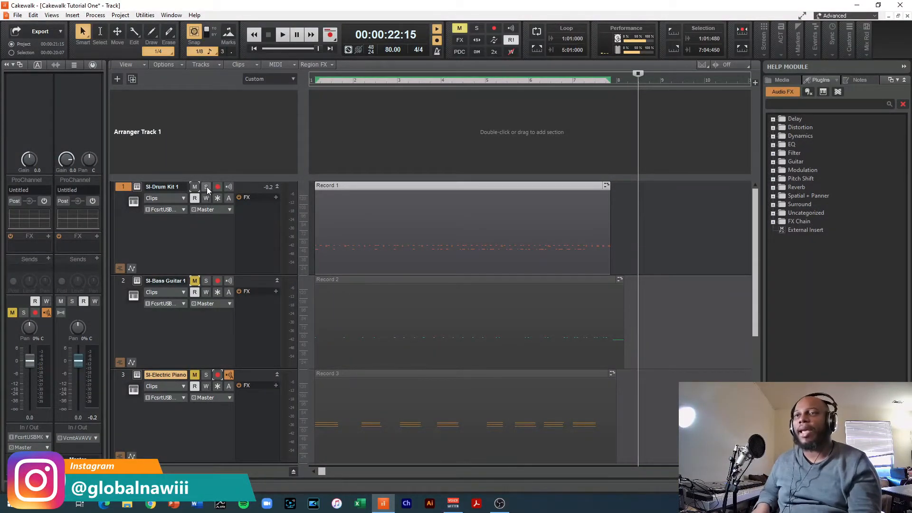
Return to the start of the project and listen to the quantized SI-Drum Kit 1 recording against the metronome.
{"action": "key", "text": "space"}
{"action": "key", "text": "w"}
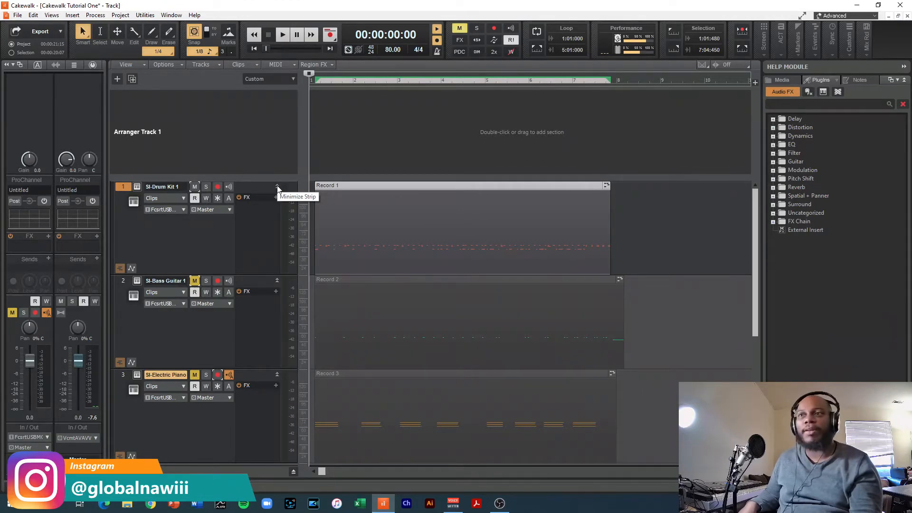
{"action": "key", "text": "space"}
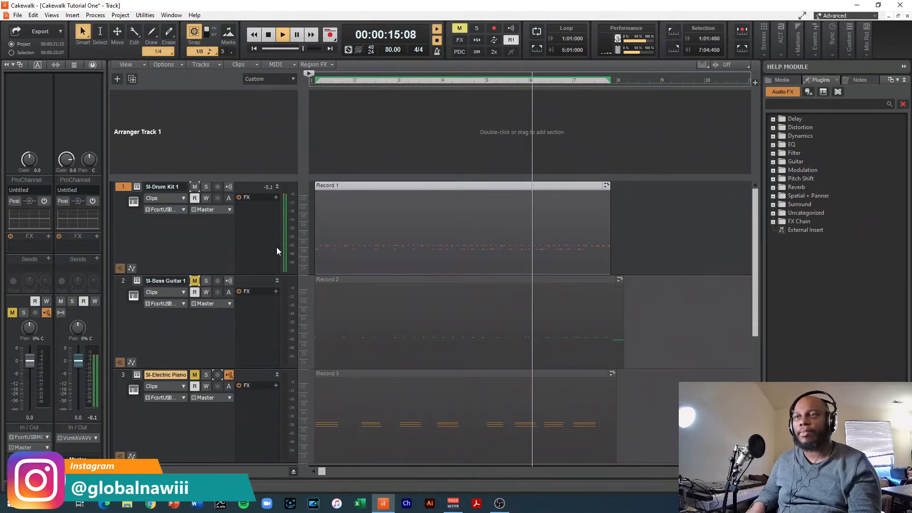
{"action": "key", "text": "space"}
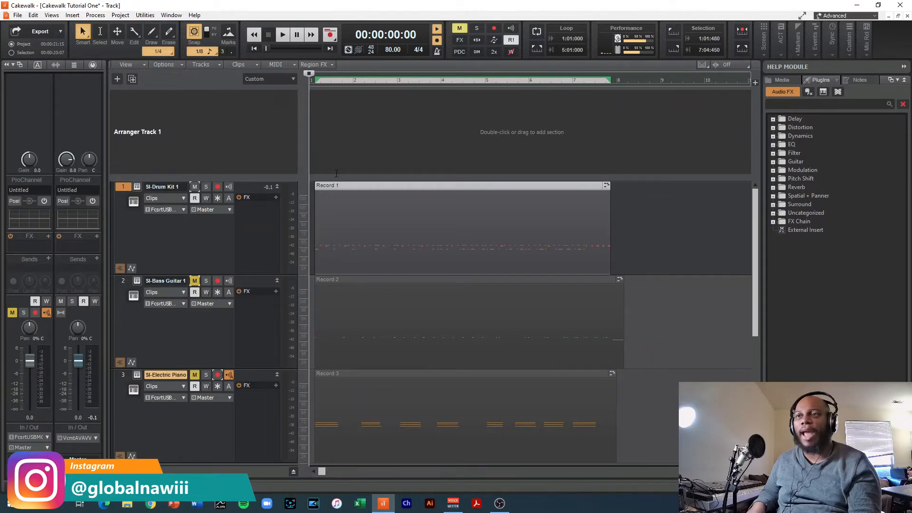
Try the Record 1 drum clip at 1:01:000, listen to it, and move it back to 1:01:480.
{"action": "left_click_drag", "start_coordinate": [345, 185], "coordinate": [333, 186]}
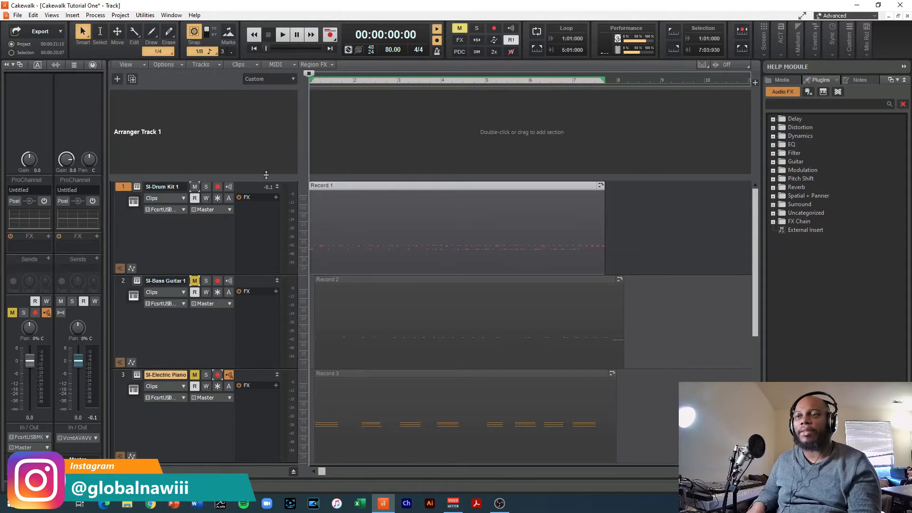
{"action": "key", "text": "space"}
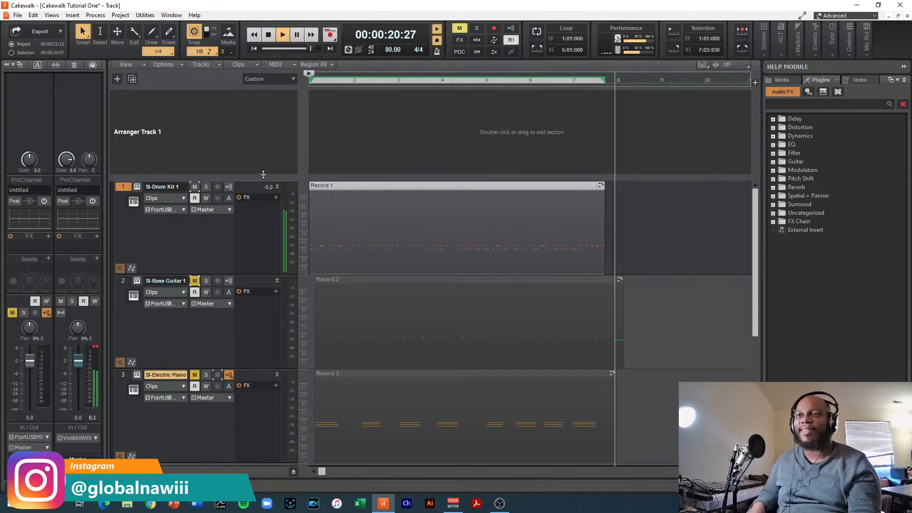
{"action": "key", "text": "space"}
{"action": "left_click_drag", "start_coordinate": [353, 184], "coordinate": [360, 184]}
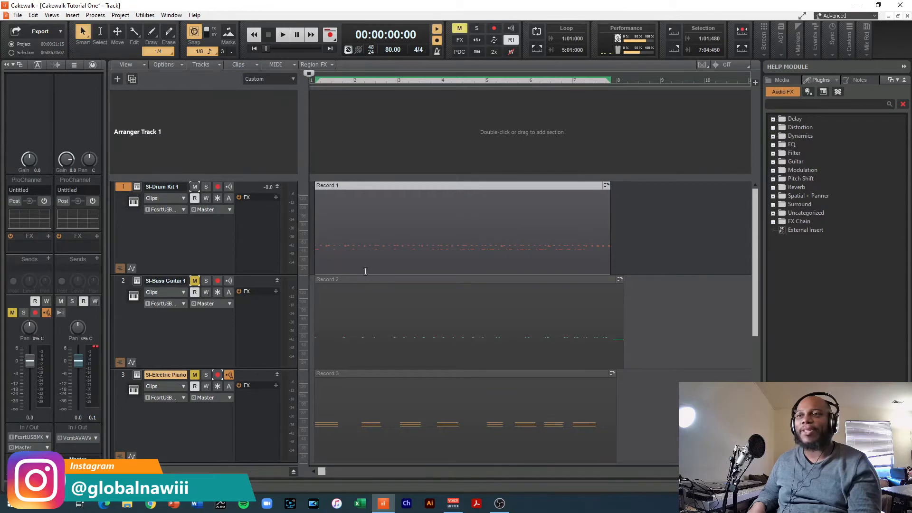
Compare the start of the Record 1 drum clip with the beginning of the timeline using the playhead.
{"action": "left_click", "coordinate": [641, 251]}
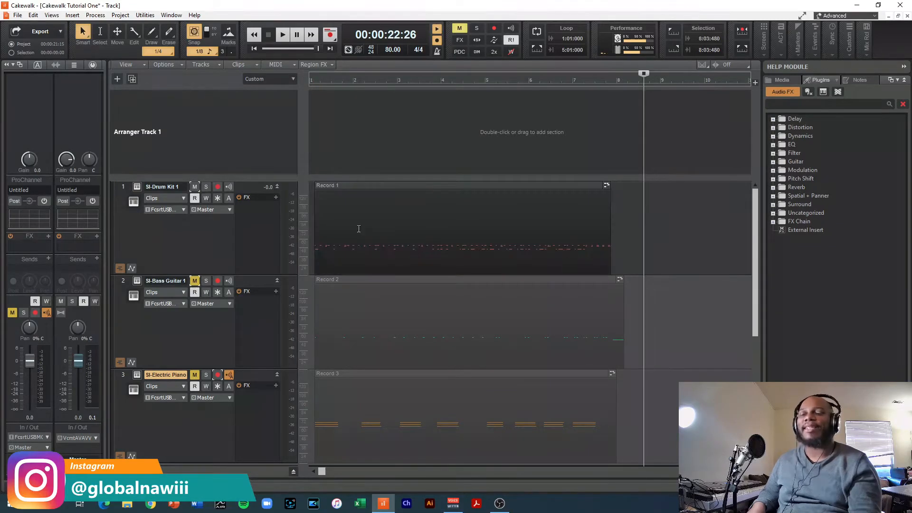
{"action": "left_click", "coordinate": [333, 188]}
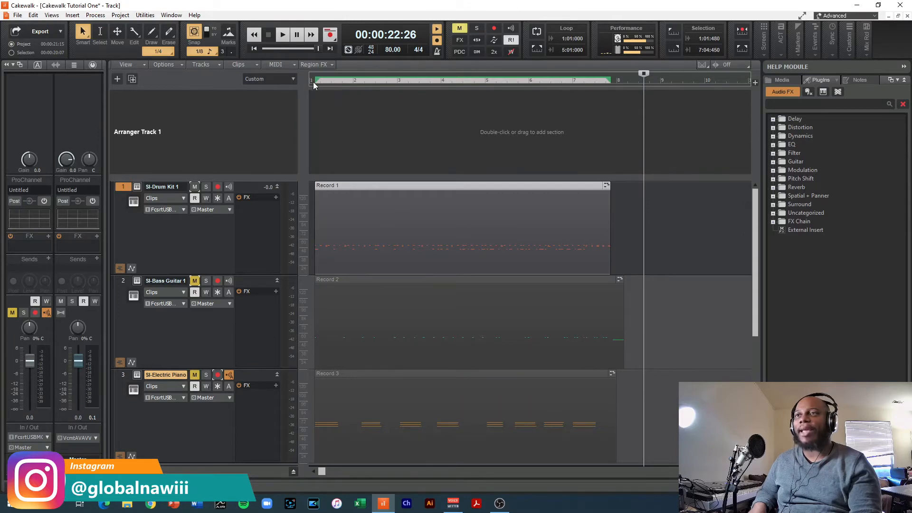
{"action": "left_click", "coordinate": [313, 82]}
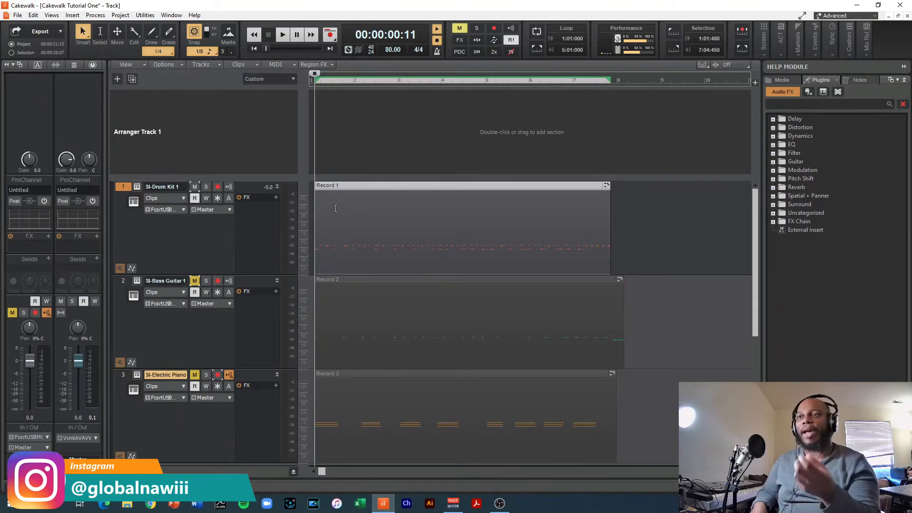
{"action": "left_click", "coordinate": [310, 76]}
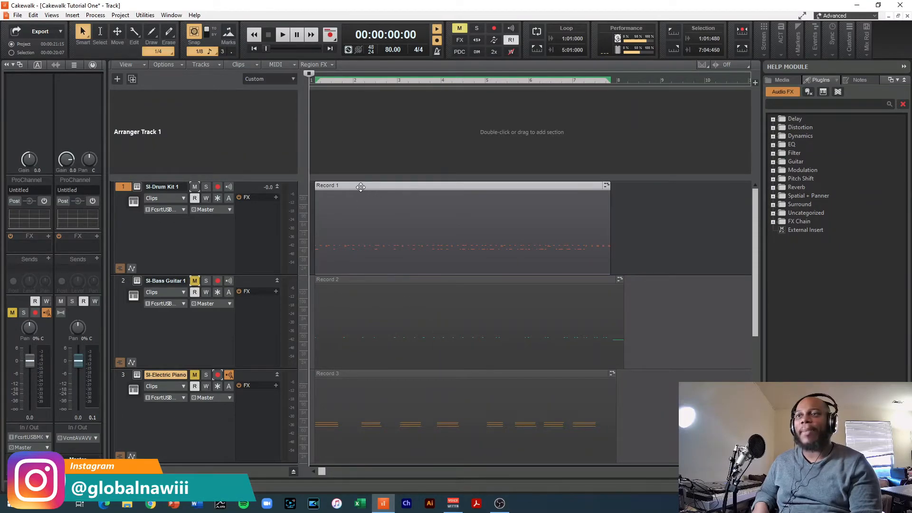
Undo the moves and the 1/16 quantization of the Record 1 clip on SI-Drum Kit 1.
{"action": "left_click", "coordinate": [34, 16]}
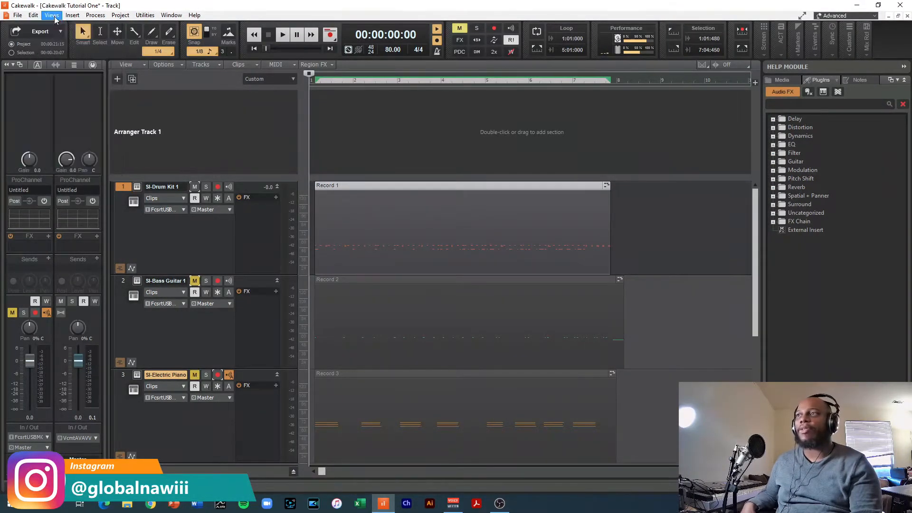
{"action": "left_click", "coordinate": [633, 237]}
{"action": "left_click", "coordinate": [432, 190]}
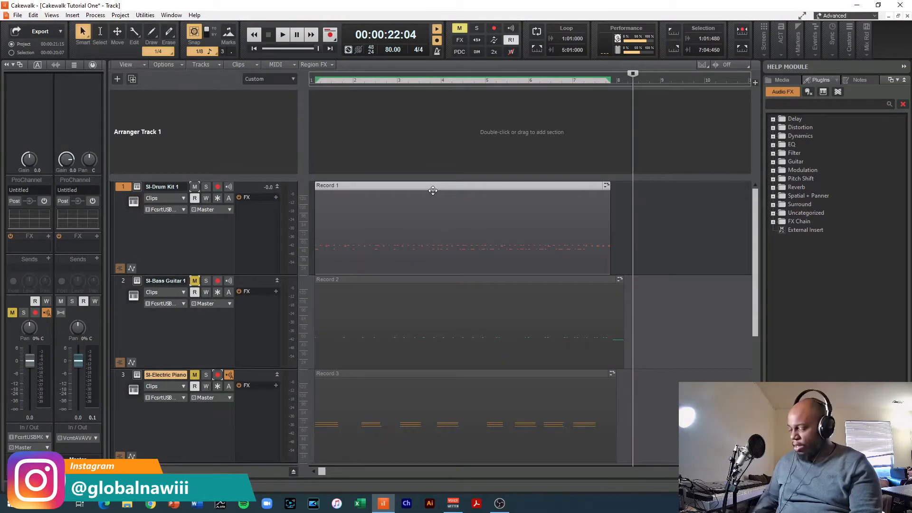
{"action": "left_click_drag", "start_coordinate": [432, 190], "coordinate": [433, 189]}
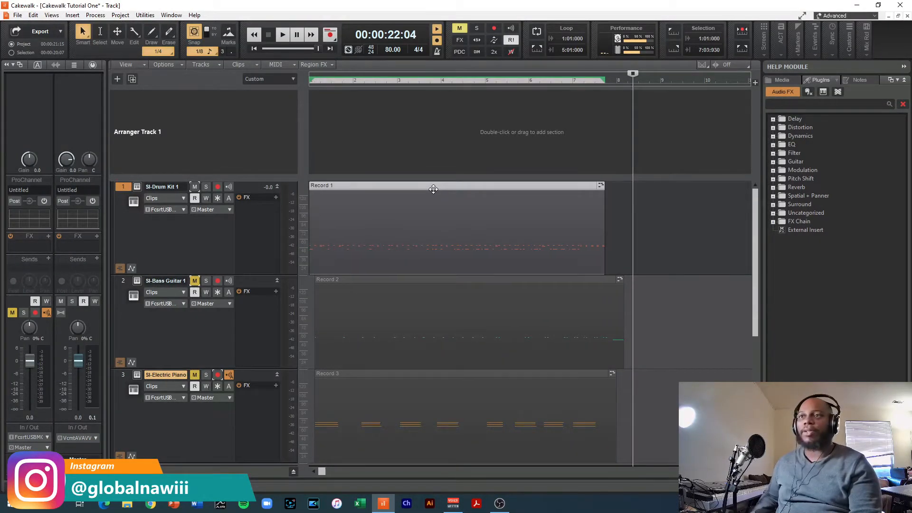
{"action": "key", "text": "ctrl+z"}
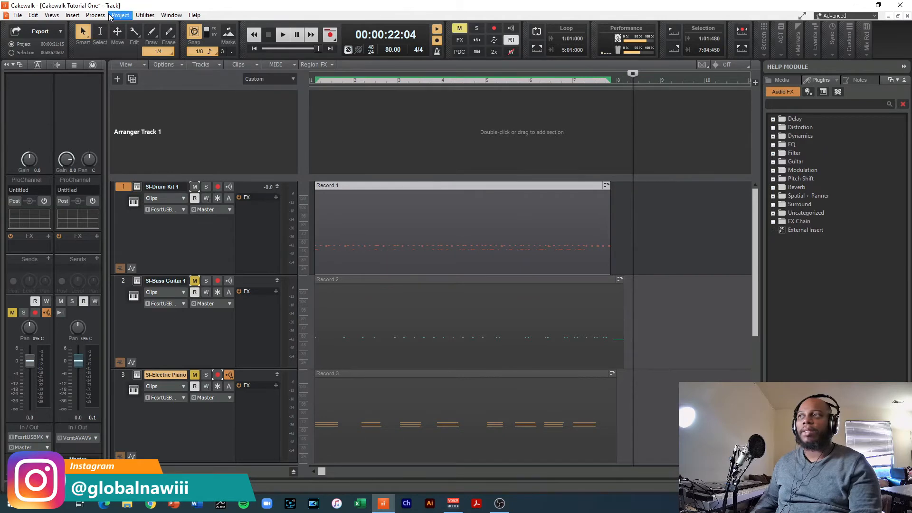
{"action": "left_click", "coordinate": [33, 15]}
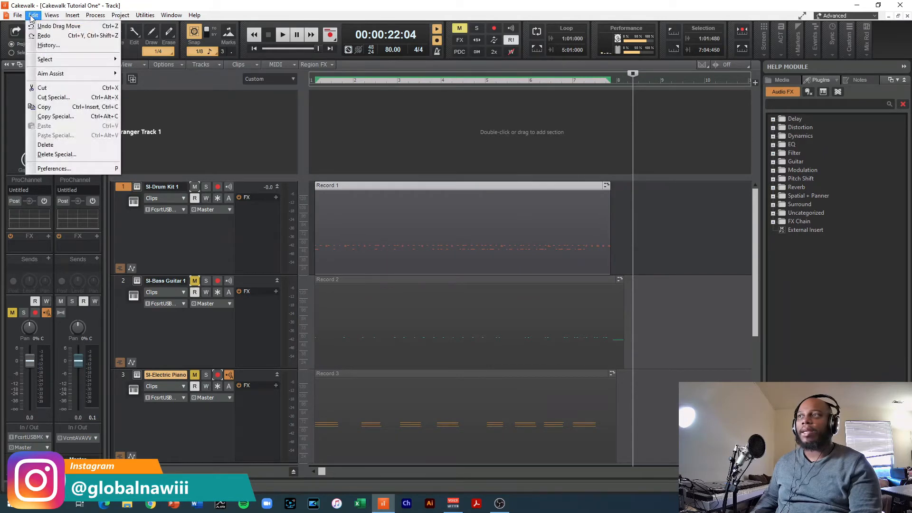
{"action": "left_click", "coordinate": [55, 27]}
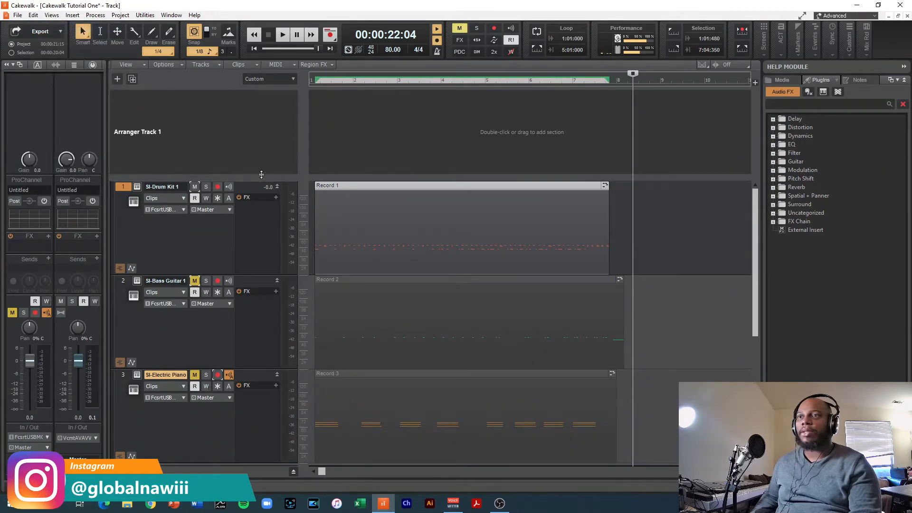
Place the playhead near the start of the Record 1 drum clip and briefly play the project from there.
{"action": "left_click", "coordinate": [522, 228]}
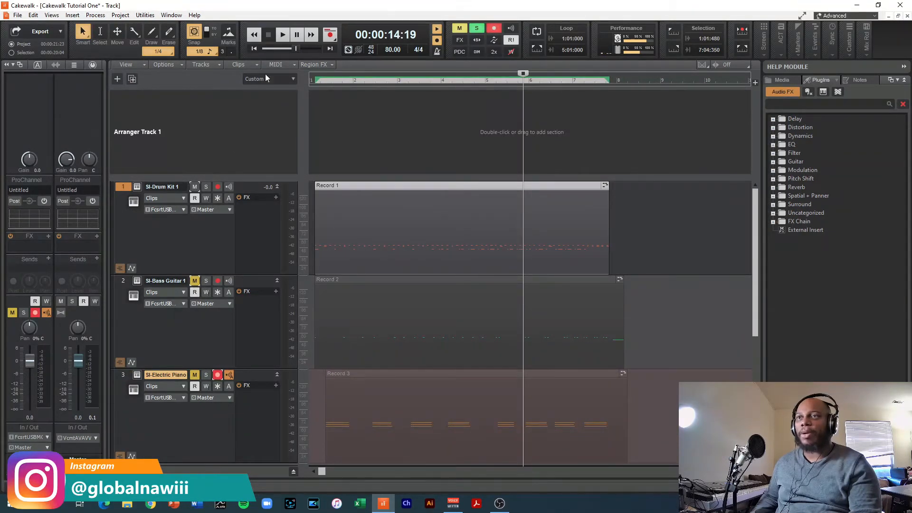
{"action": "left_click", "coordinate": [321, 81]}
{"action": "key", "text": "space"}
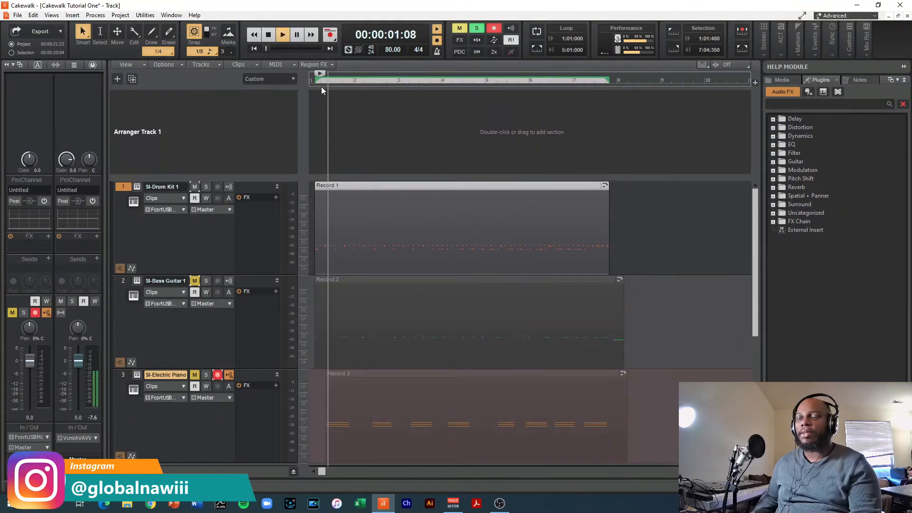
{"action": "key", "text": "space"}
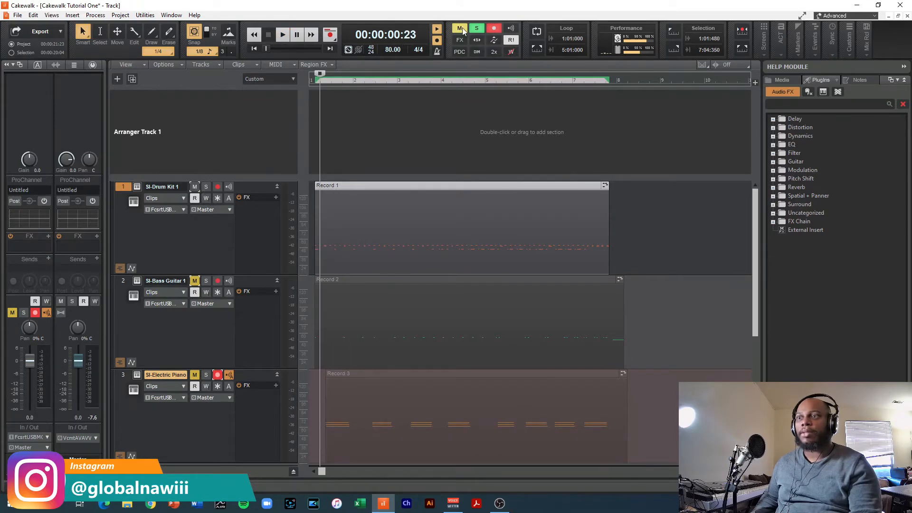
Solo the SI-Drum Kit 1 track, check the tracks below it, and listen to the unquantized drum recording.
{"action": "left_click", "coordinate": [206, 186]}
{"action": "scroll", "coordinate": [227, 399], "scroll_direction": "down", "scroll_amount": 3}
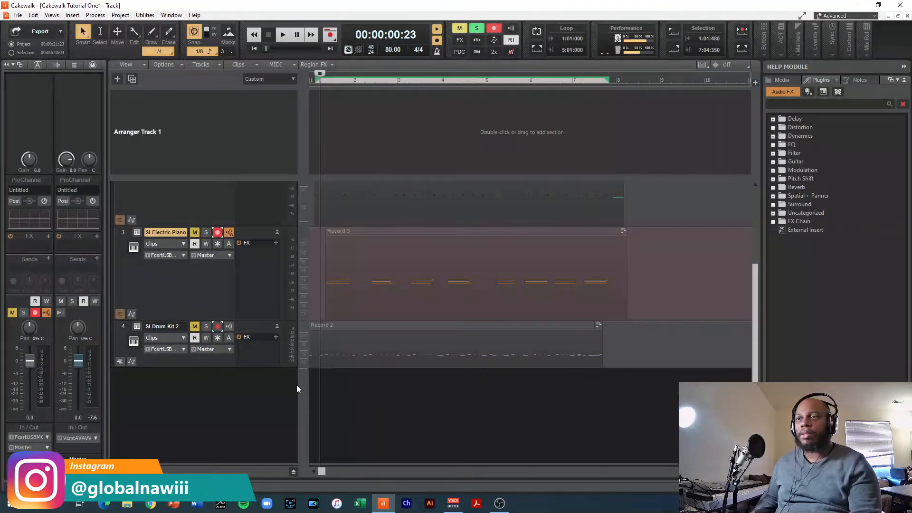
{"action": "scroll", "coordinate": [288, 375], "scroll_direction": "up", "scroll_amount": 3}
{"action": "key", "text": "space"}
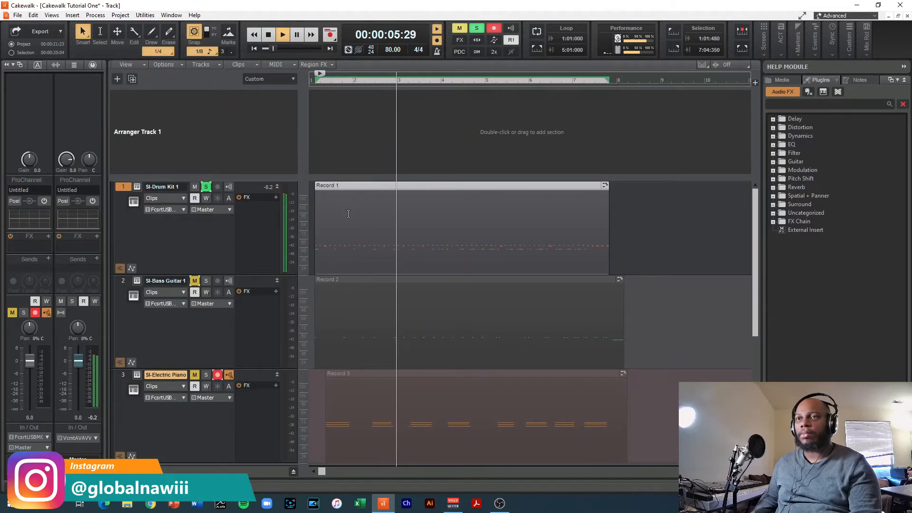
{"action": "key", "text": "space"}
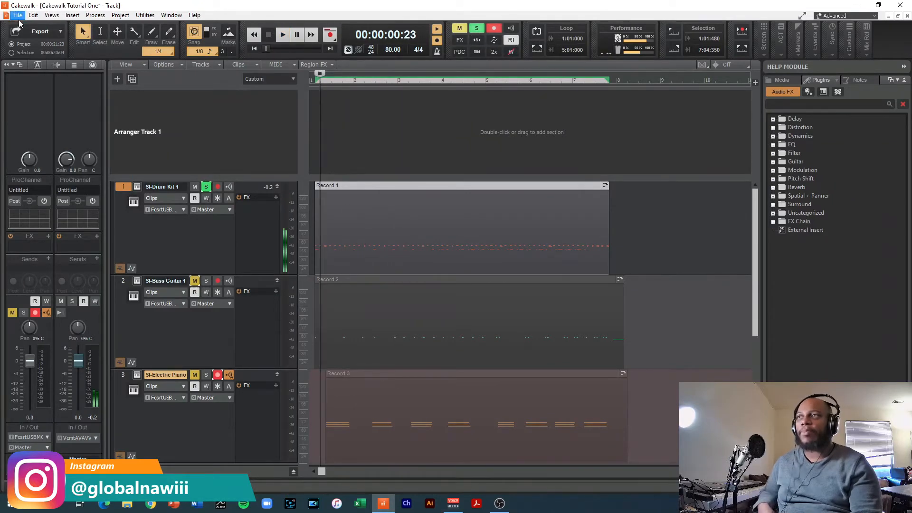
Quantize the Record 1 clip on SI-Drum Kit 1 to a duration of 1/16 Triplet.
{"action": "left_click", "coordinate": [692, 240]}
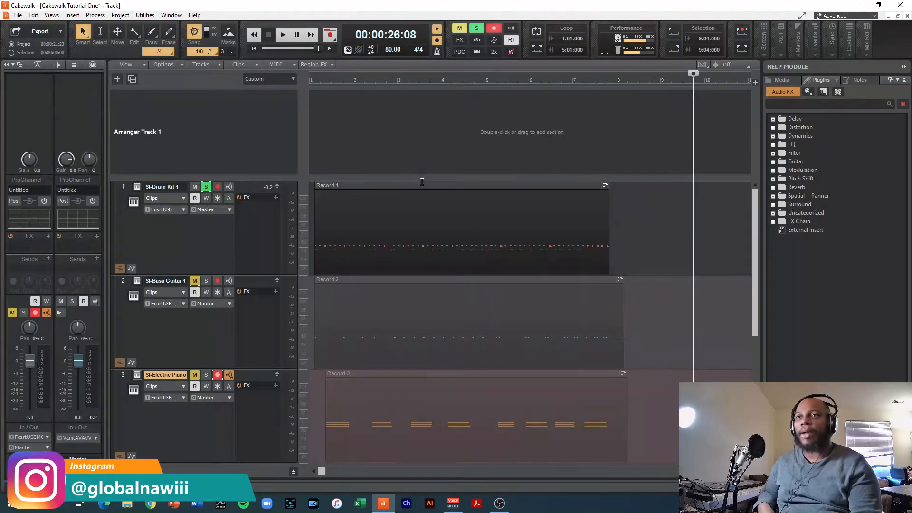
{"action": "left_click", "coordinate": [422, 183]}
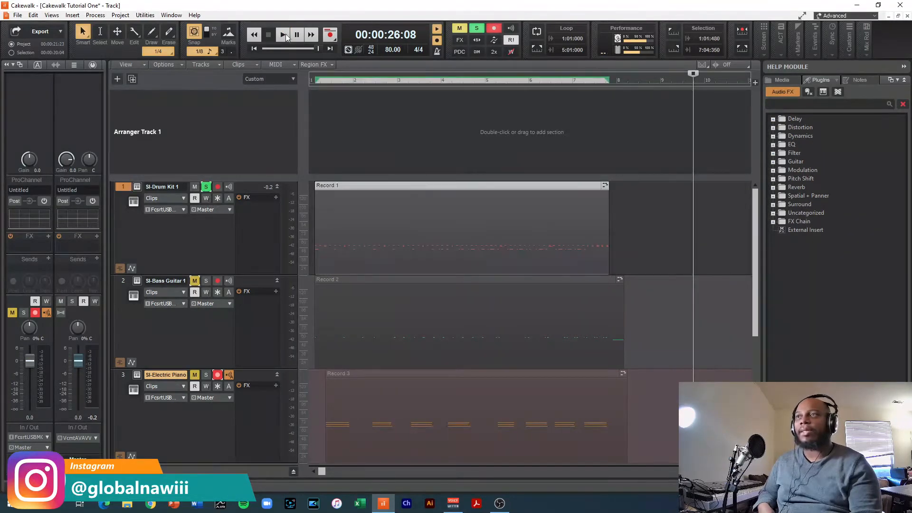
{"action": "left_click", "coordinate": [95, 14]}
{"action": "mouse_move", "coordinate": [112, 35]}
{"action": "left_click", "coordinate": [192, 65]}
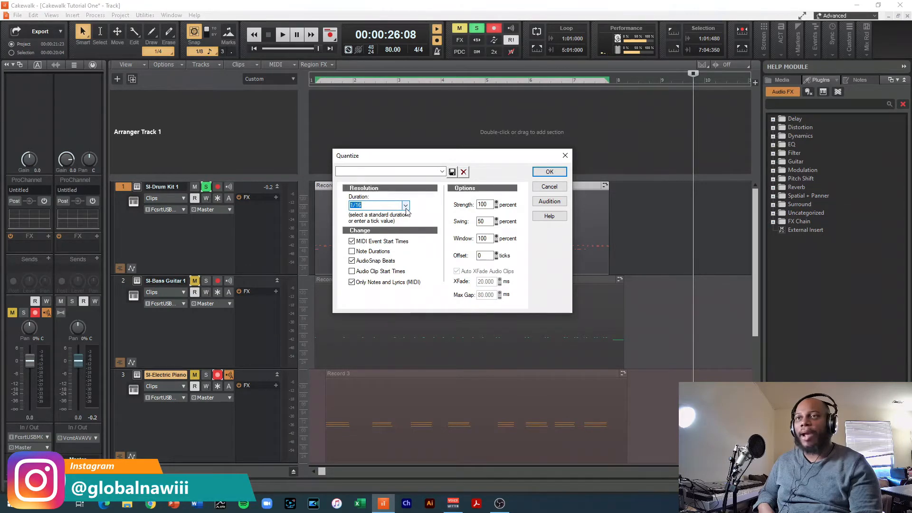
{"action": "left_click", "coordinate": [406, 207]}
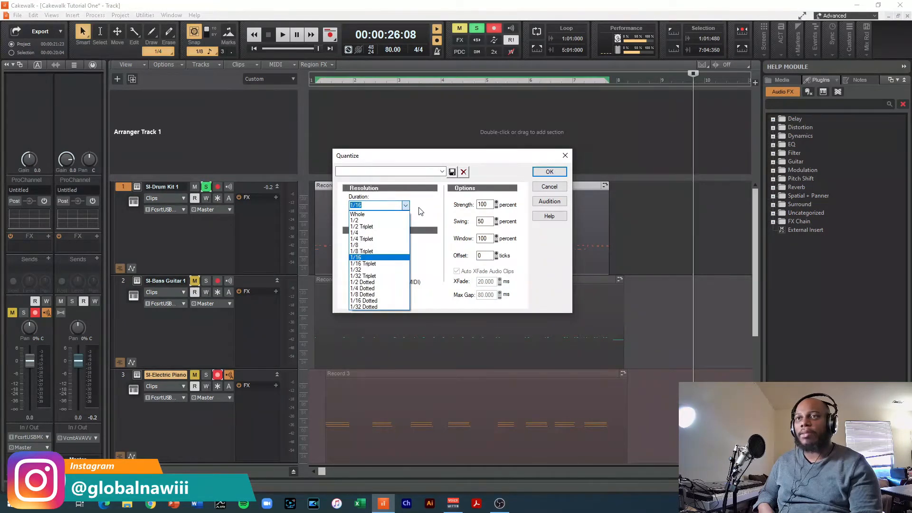
{"action": "left_click", "coordinate": [390, 264]}
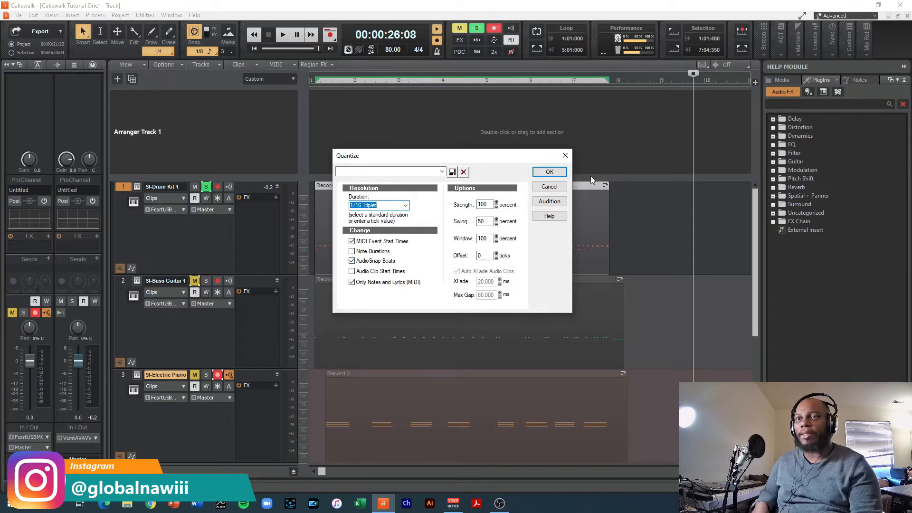
{"action": "left_click", "coordinate": [550, 172]}
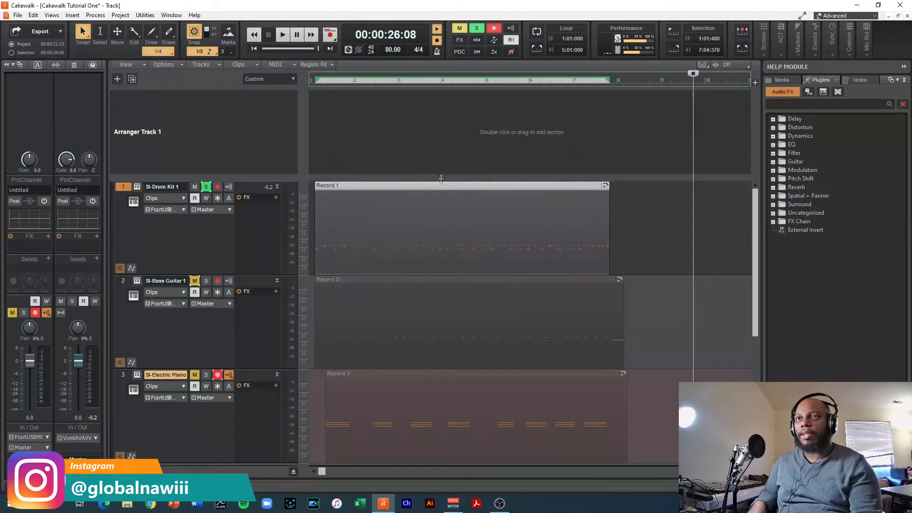
Place the playhead at the start of the Record 1 drum clip and listen to the triplet-quantized version.
{"action": "left_click", "coordinate": [316, 222]}
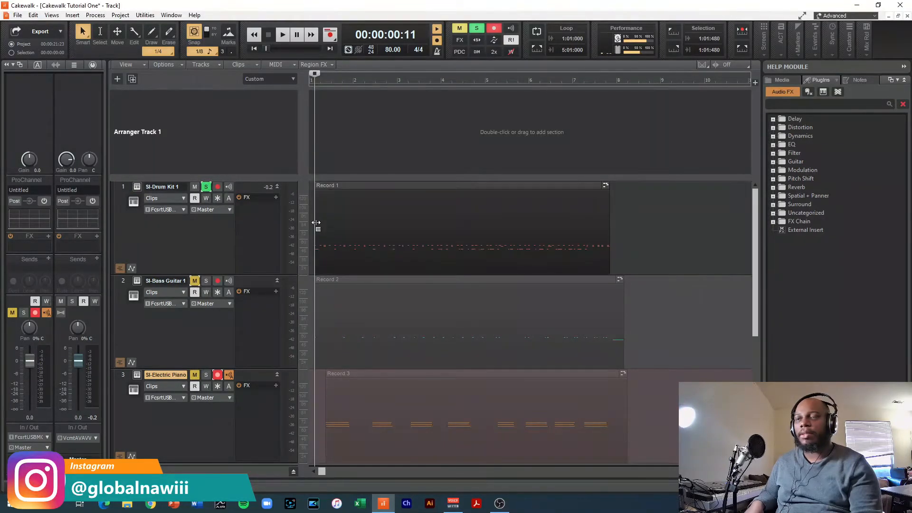
{"action": "key", "text": "space"}
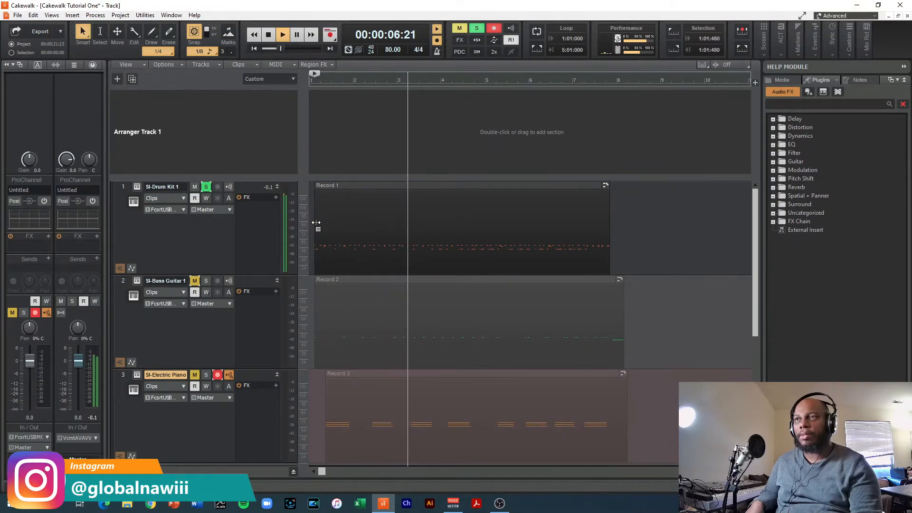
{"action": "key", "text": "space"}
Turn off solo on SI-Drum Kit 1 and briefly check the Record 1 clip's notation in the Staff view.
{"action": "left_click", "coordinate": [372, 239]}
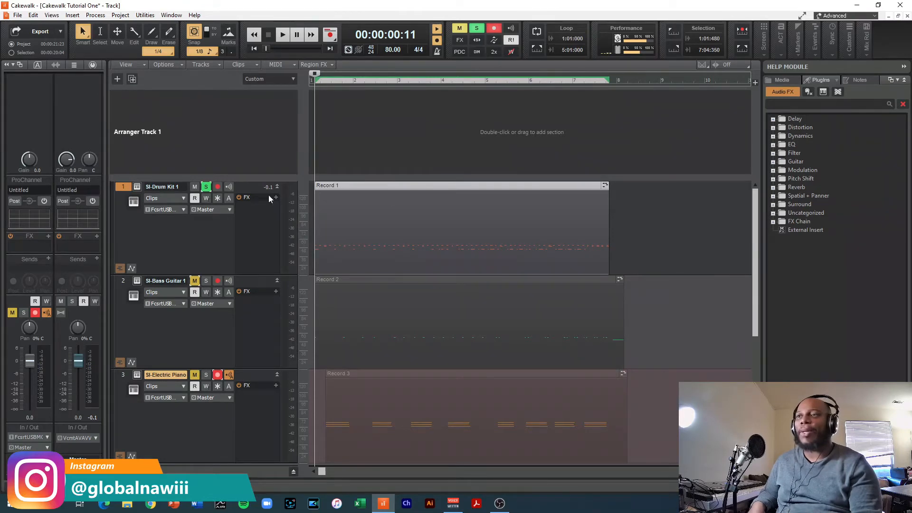
{"action": "left_click", "coordinate": [205, 187]}
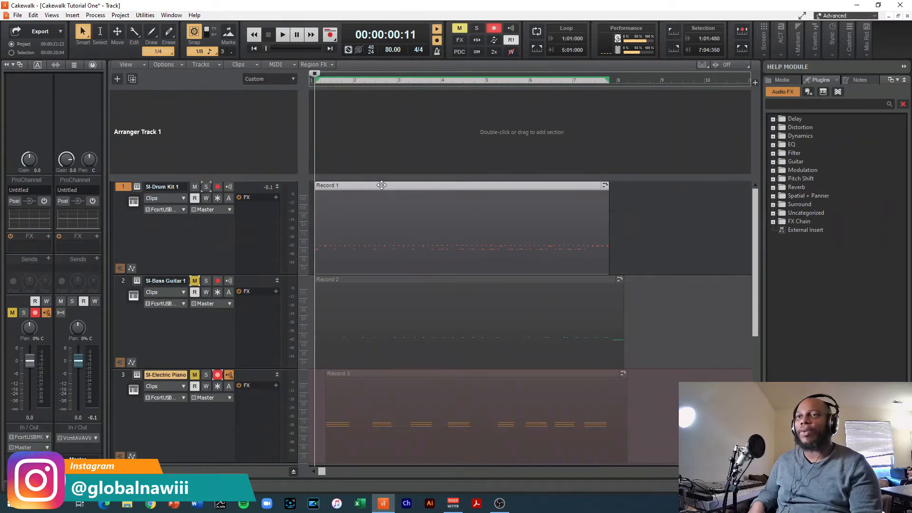
{"action": "left_click", "coordinate": [52, 16]}
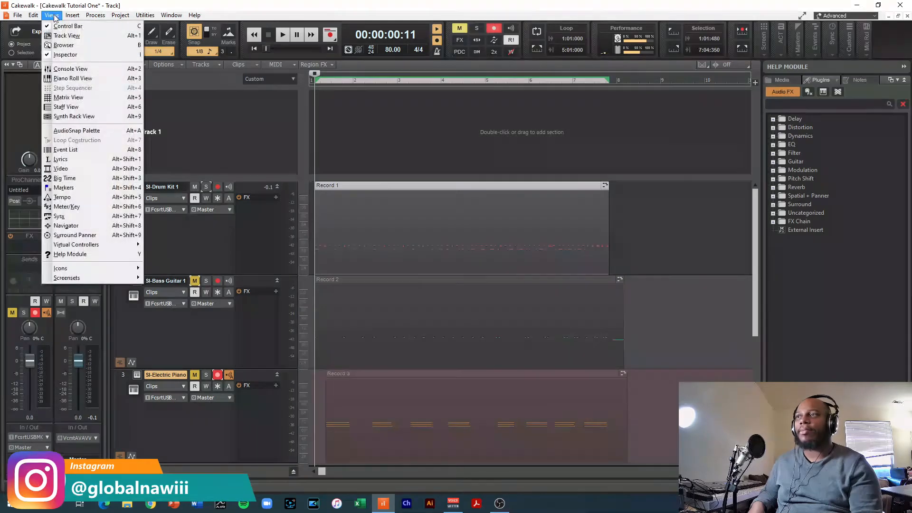
{"action": "left_click", "coordinate": [81, 108]}
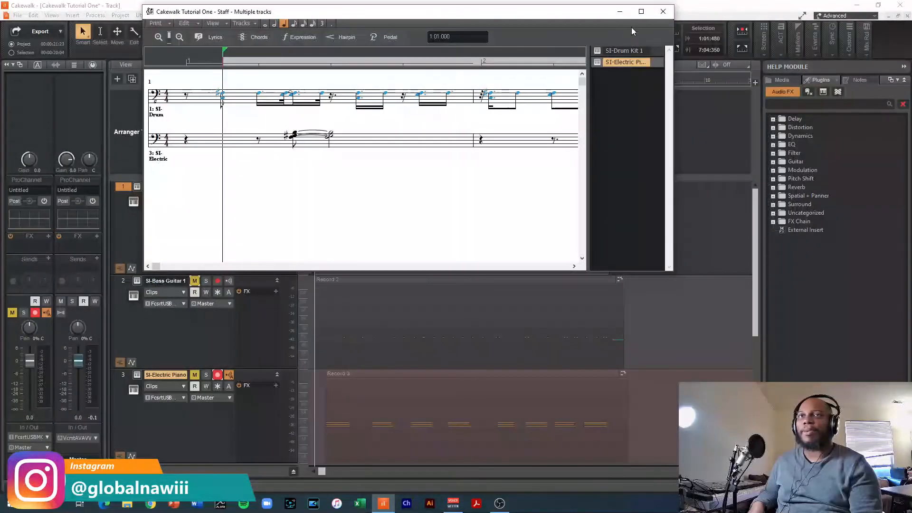
{"action": "left_click", "coordinate": [663, 11]}
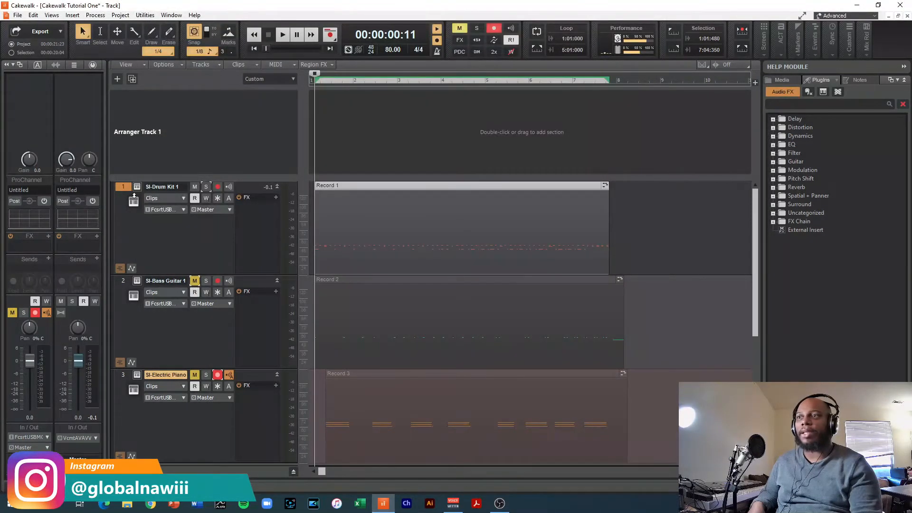
Make SI-Drum Kit 1 the active track and show its notation alone in a maximized Staff view.
{"action": "left_click", "coordinate": [130, 191]}
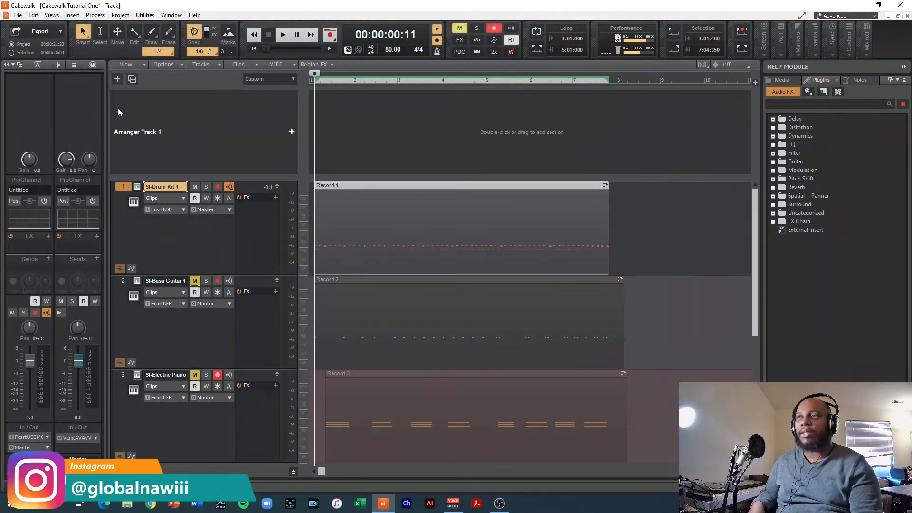
{"action": "left_click", "coordinate": [52, 15]}
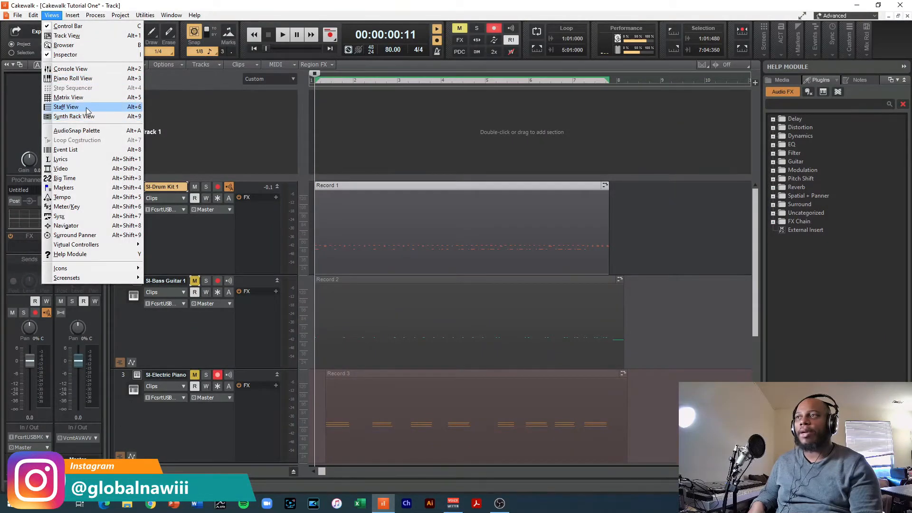
{"action": "left_click", "coordinate": [66, 107]}
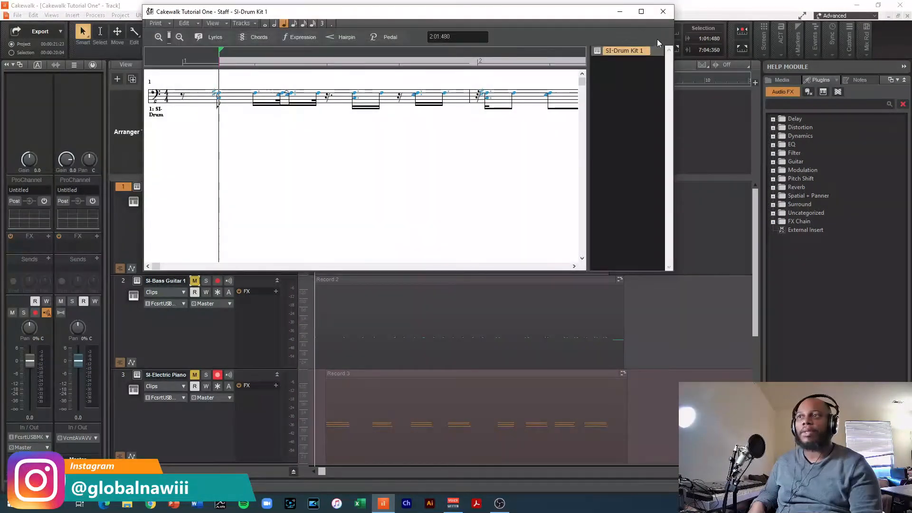
{"action": "left_click", "coordinate": [641, 12]}
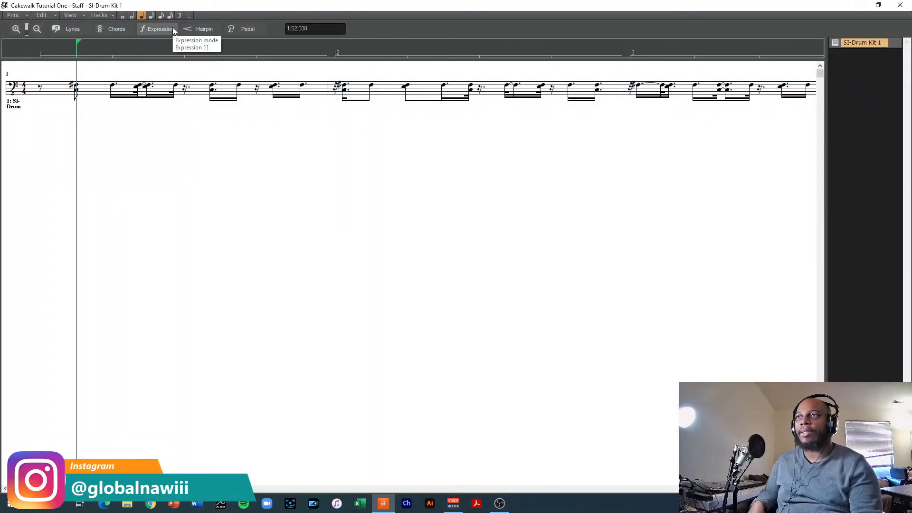
Play the SI-Drum Kit 1 part while following its notation in the Staff view.
{"action": "left_click", "coordinate": [115, 15]}
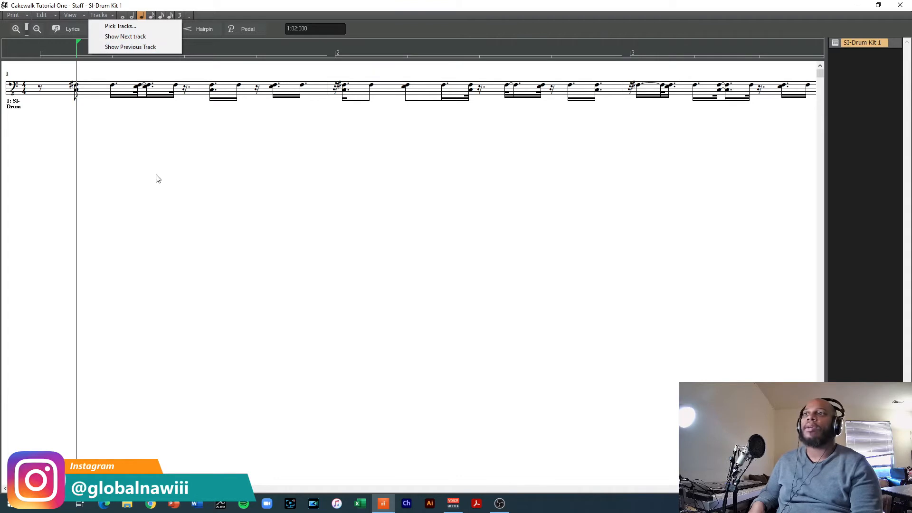
{"action": "left_click", "coordinate": [124, 149]}
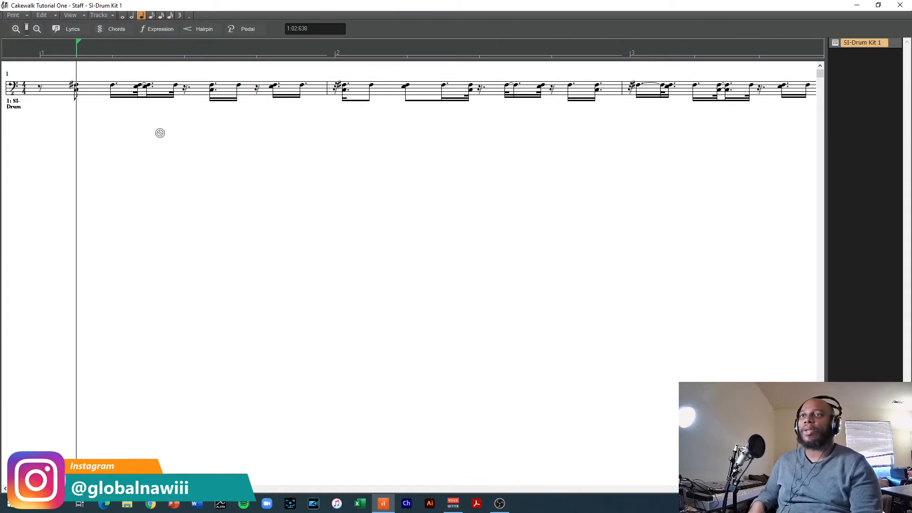
{"action": "key", "text": "space"}
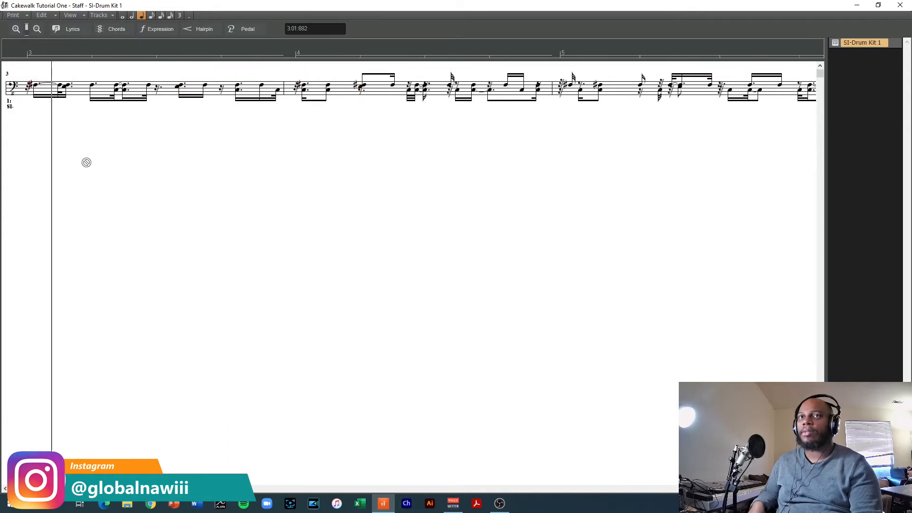
{"action": "key", "text": "space"}
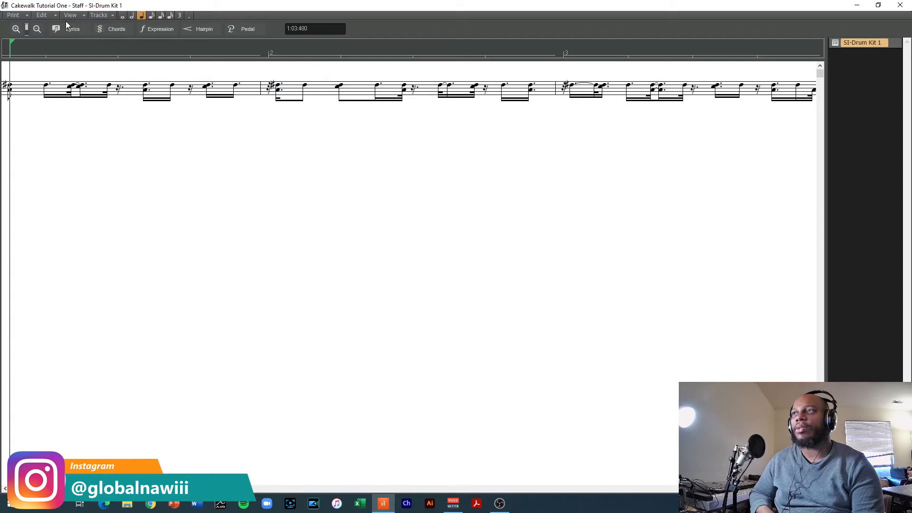
Set the drum notation's display resolution to 1/16.
{"action": "left_click", "coordinate": [79, 15]}
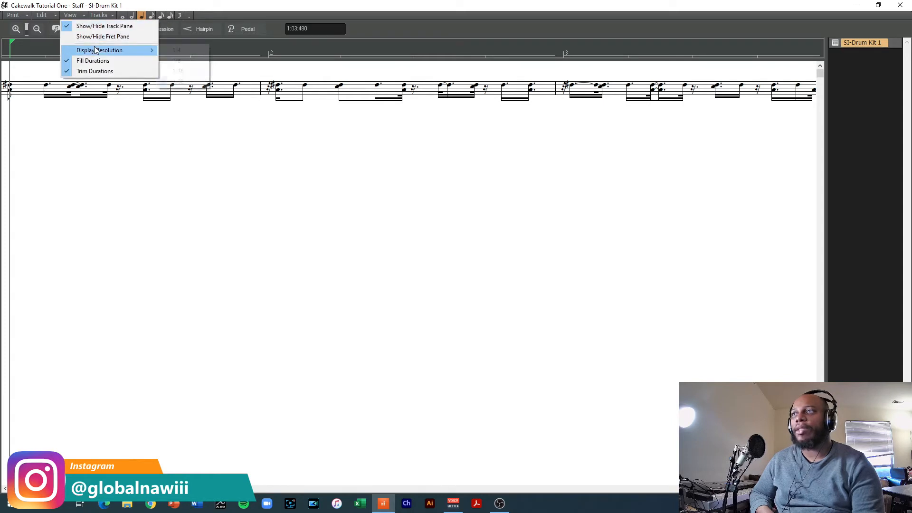
{"action": "mouse_move", "coordinate": [98, 51]}
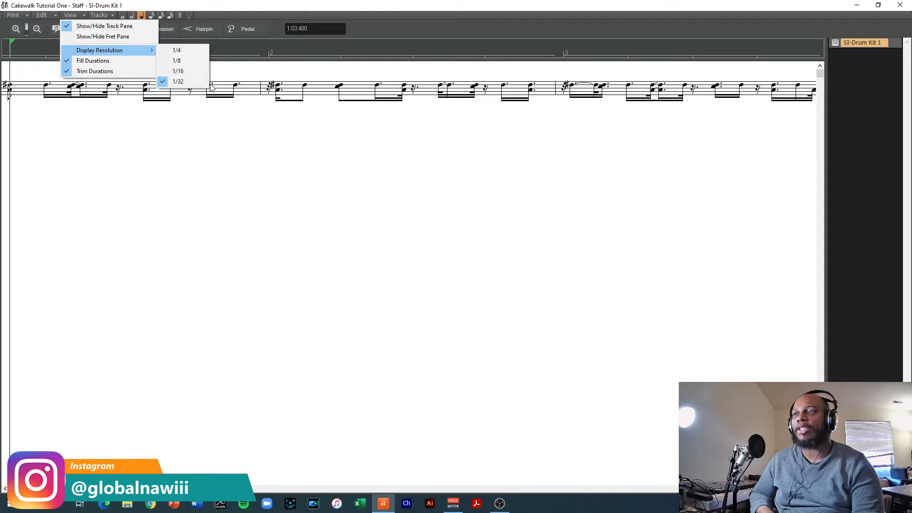
{"action": "left_click", "coordinate": [177, 72]}
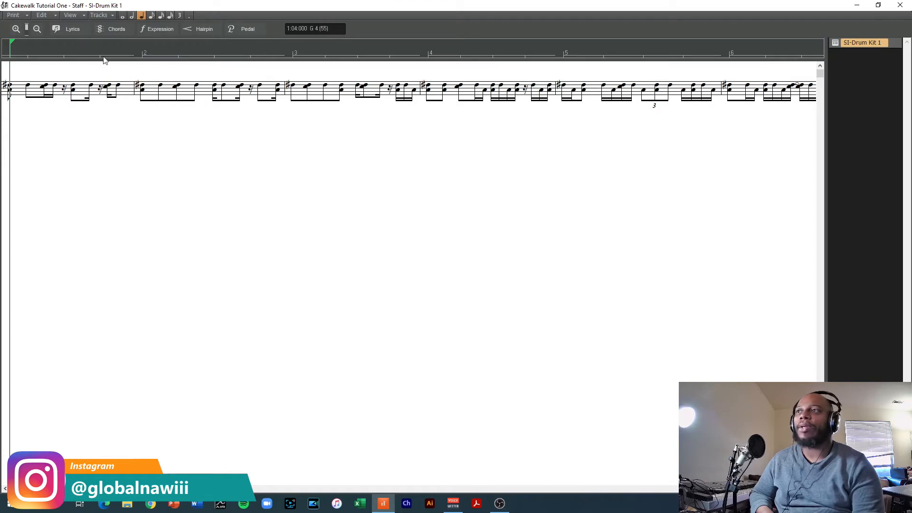
Set the drum notation's display resolution to 1/32.
{"action": "left_click", "coordinate": [110, 19]}
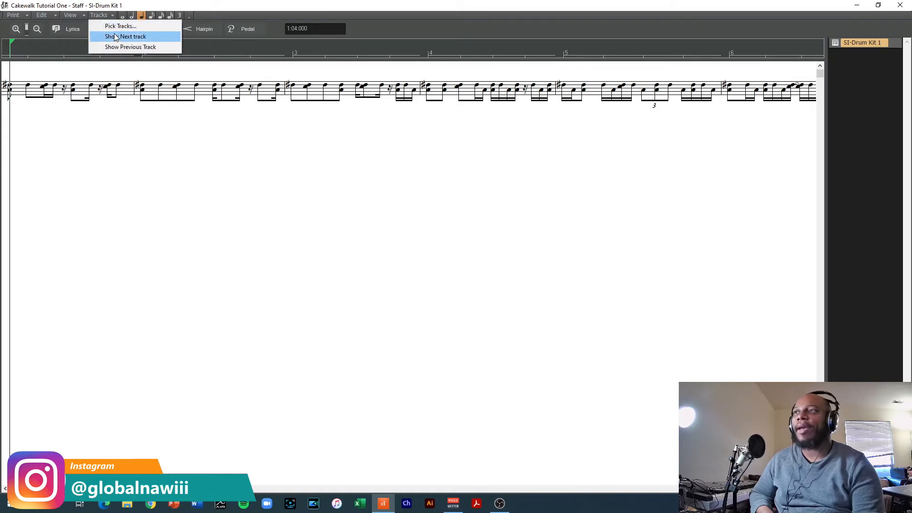
{"action": "left_click", "coordinate": [82, 17]}
{"action": "left_click", "coordinate": [82, 17]}
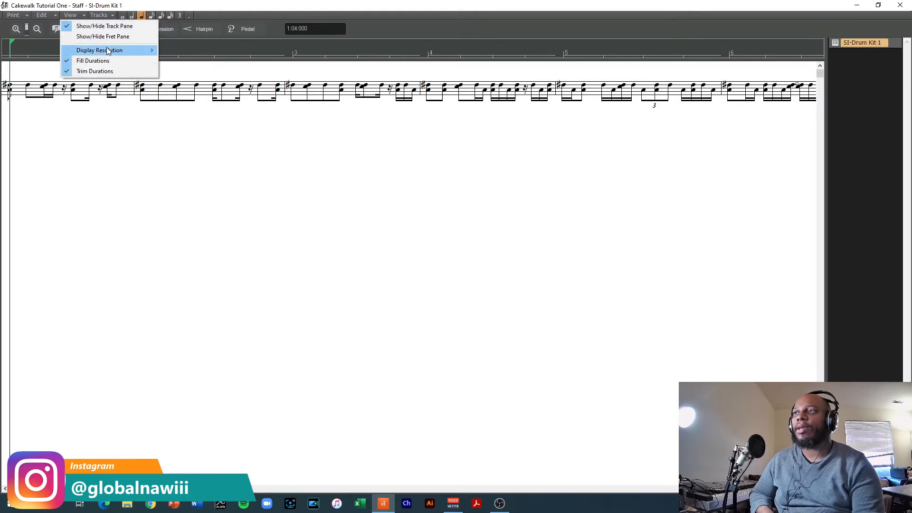
{"action": "mouse_move", "coordinate": [107, 47]}
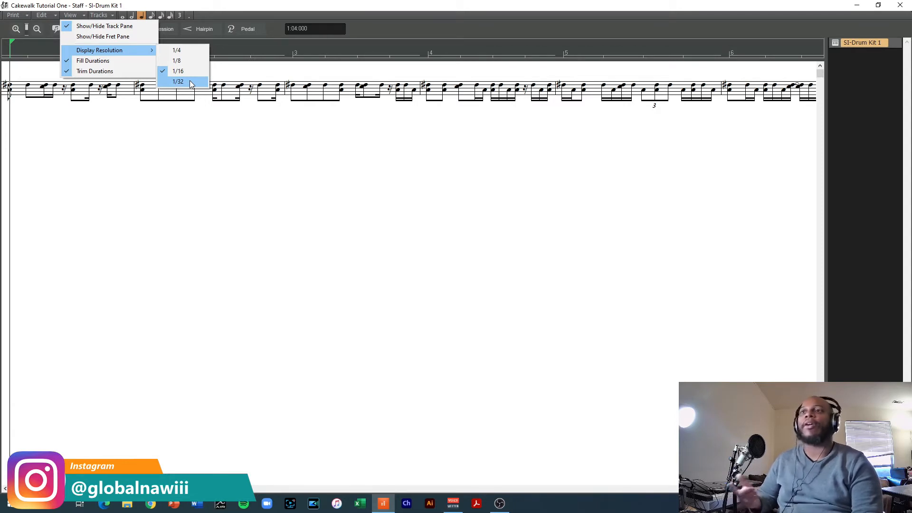
{"action": "left_click", "coordinate": [189, 81]}
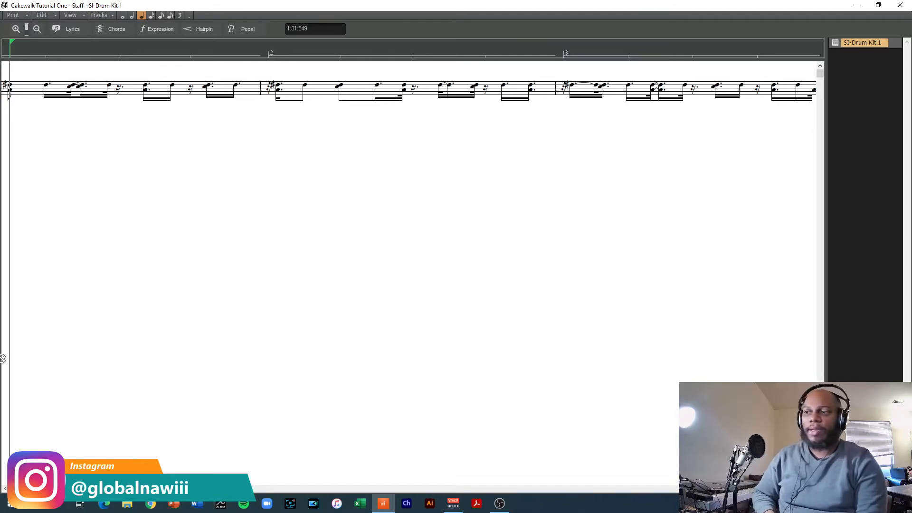
Place the playhead at the start of measure 1 in the drum notation.
{"action": "left_click", "coordinate": [879, 5]}
{"action": "left_click", "coordinate": [646, 14]}
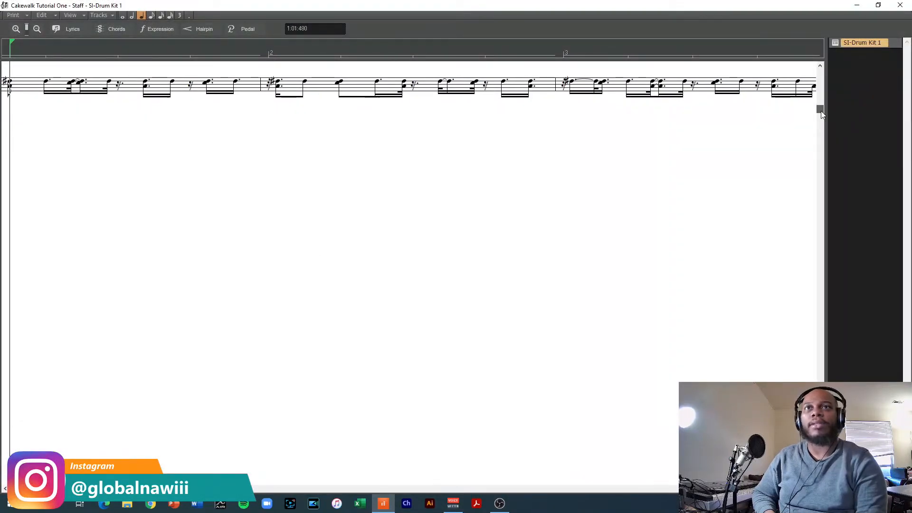
{"action": "mouse_move", "coordinate": [14, 489]}
{"action": "left_mouse_down"}
{"action": "mouse_move", "coordinate": [120, 488]}
{"action": "mouse_move", "coordinate": [9, 488]}
{"action": "left_mouse_up"}
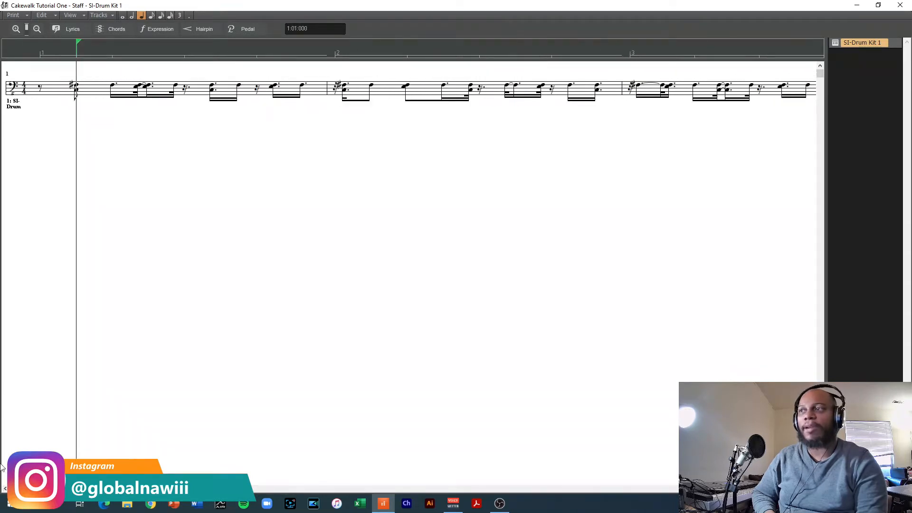
{"action": "left_click", "coordinate": [42, 56]}
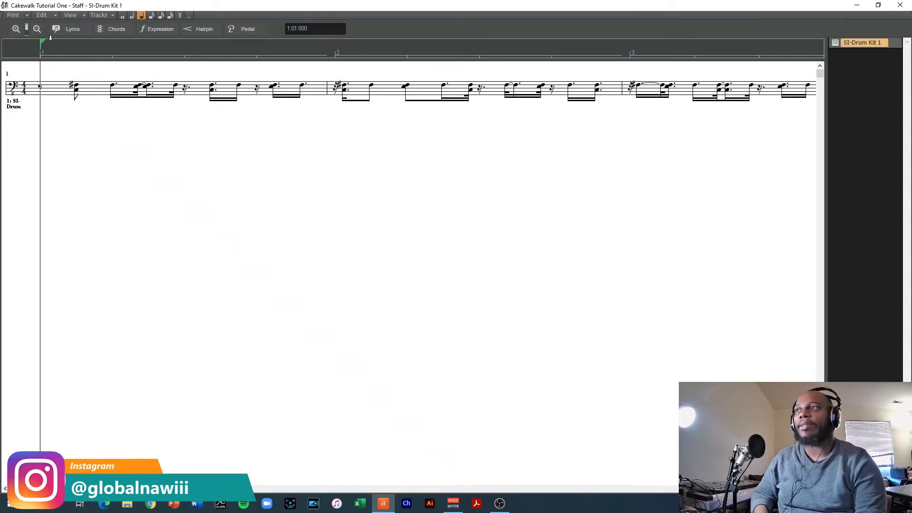
Close the Staff view and quantize the Record 1 drum clip to a 1/16 resolution, including note durations.
{"action": "left_click", "coordinate": [900, 5]}
{"action": "left_click", "coordinate": [426, 201]}
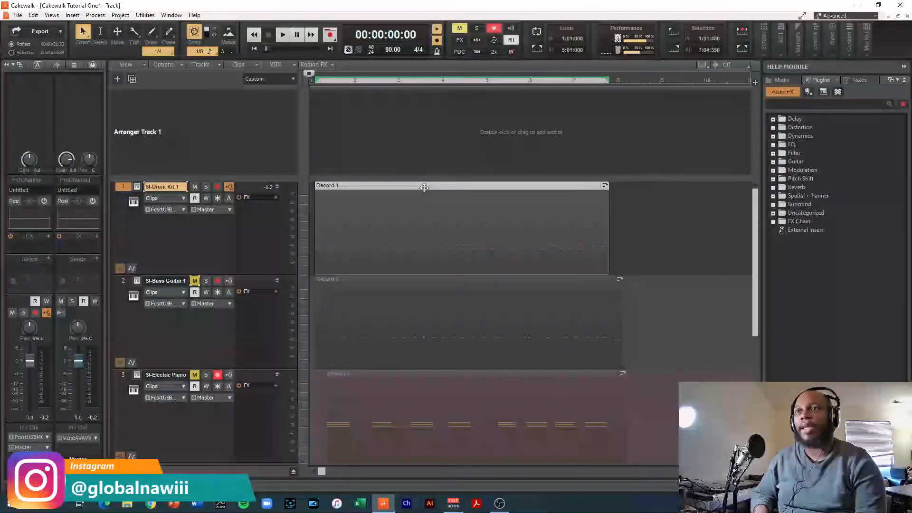
{"action": "left_click", "coordinate": [686, 220]}
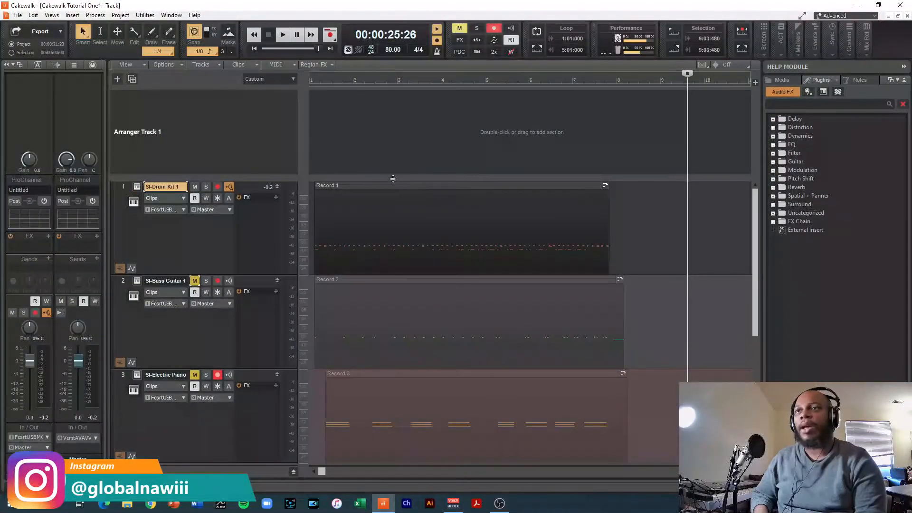
{"action": "left_click", "coordinate": [388, 186]}
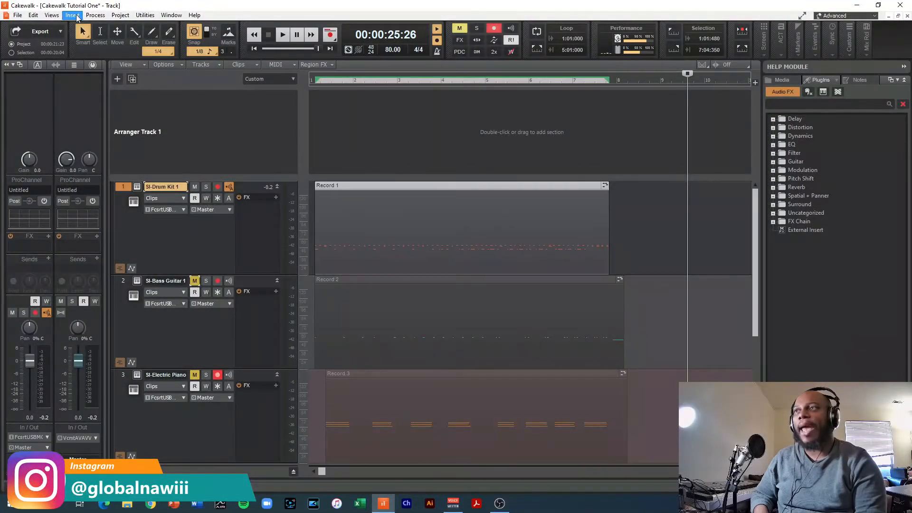
{"action": "left_click", "coordinate": [95, 15]}
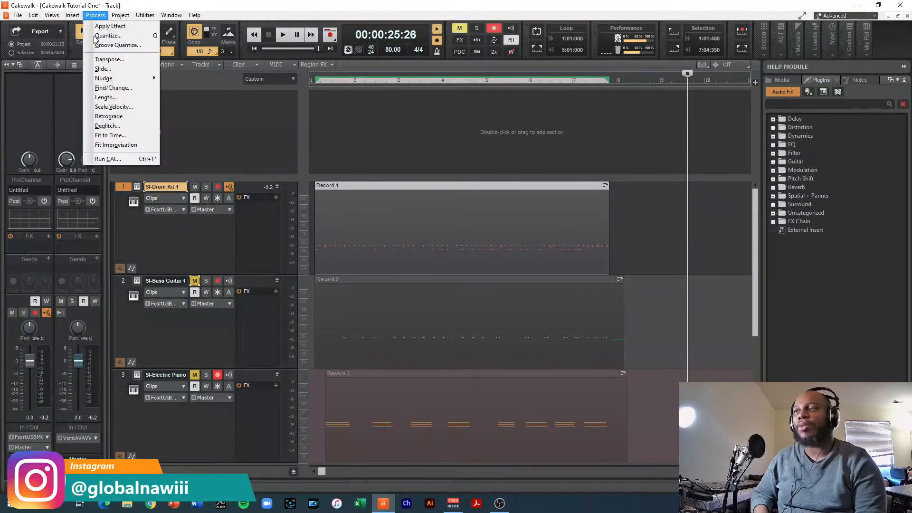
{"action": "left_click", "coordinate": [112, 35]}
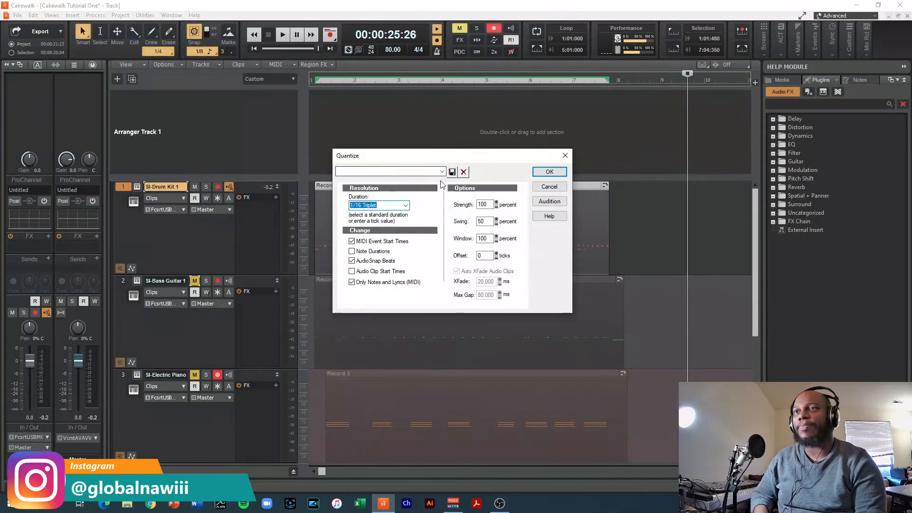
{"action": "left_click", "coordinate": [405, 205]}
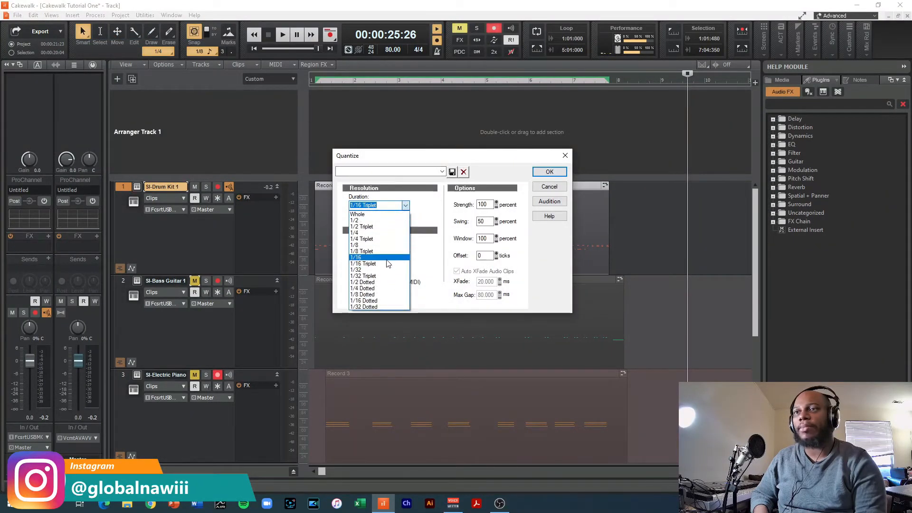
{"action": "left_click", "coordinate": [387, 258]}
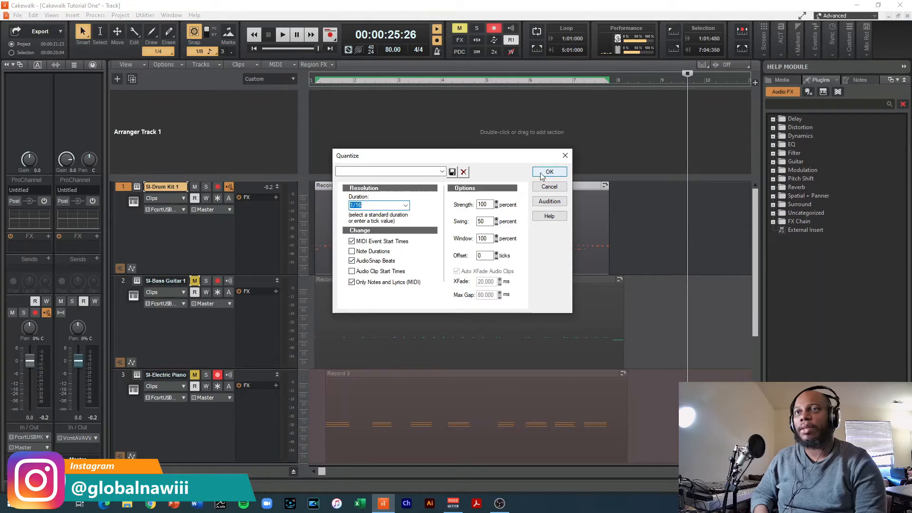
{"action": "left_click", "coordinate": [369, 253]}
{"action": "left_click", "coordinate": [549, 174]}
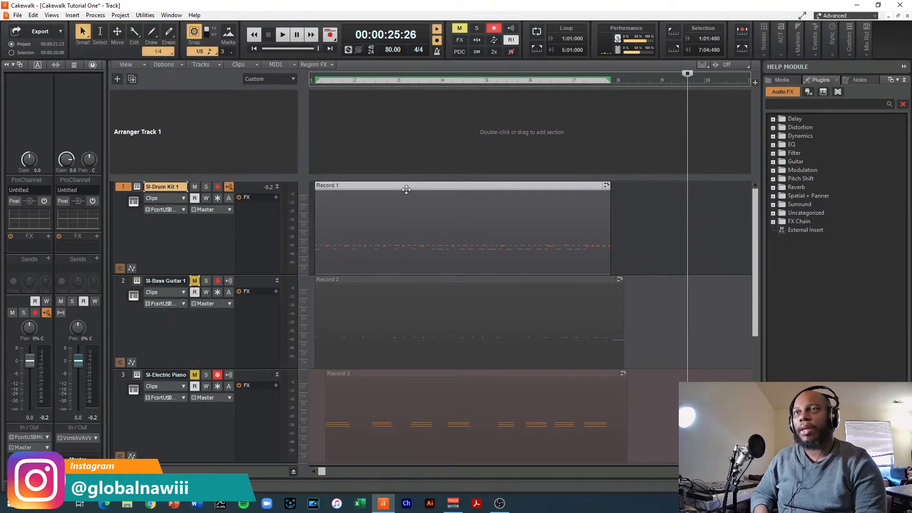
Try moving the Record 1 drum clip to the start of measure 1, listening to it there and in its original position.
{"action": "left_click_drag", "start_coordinate": [413, 187], "coordinate": [402, 188]}
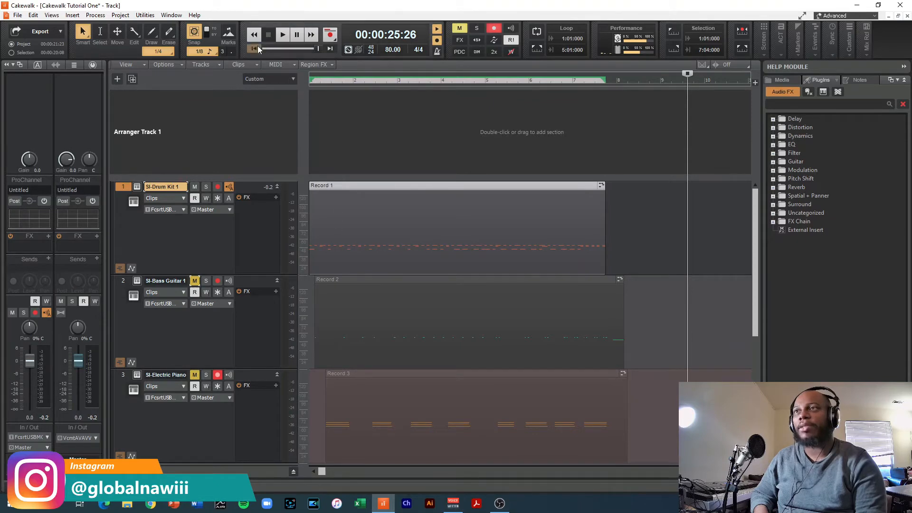
{"action": "left_click", "coordinate": [255, 47]}
{"action": "left_click", "coordinate": [281, 34]}
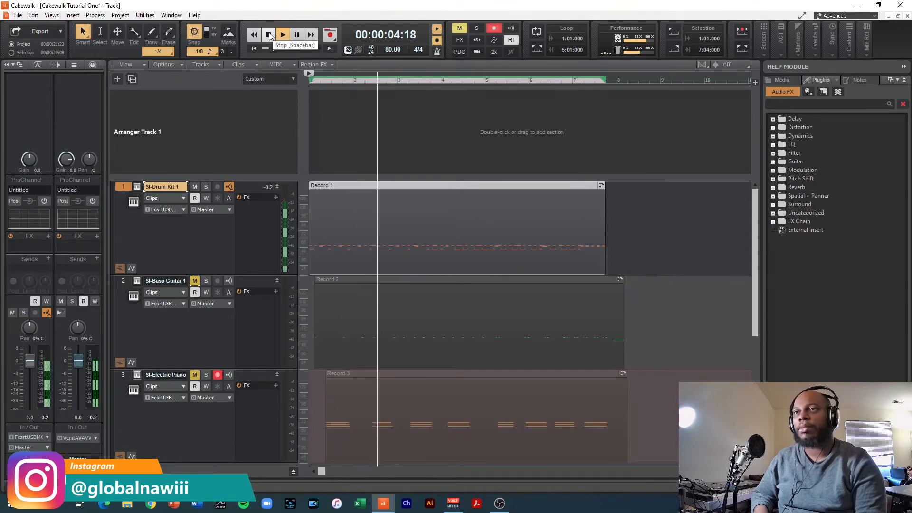
{"action": "left_click", "coordinate": [269, 35]}
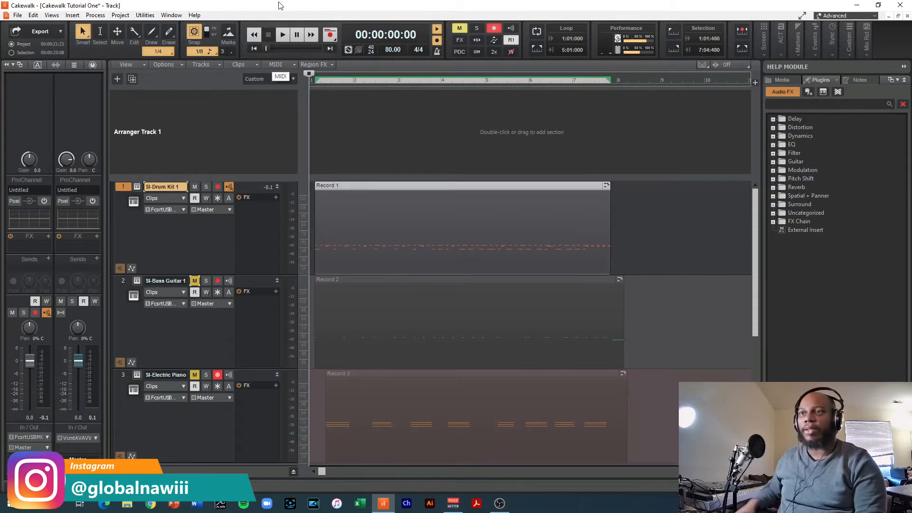
{"action": "left_click", "coordinate": [283, 34]}
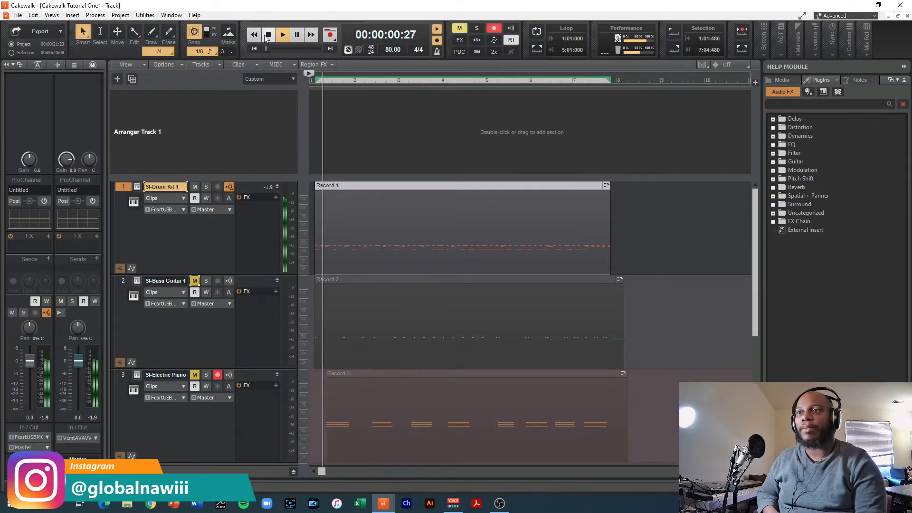
{"action": "left_click", "coordinate": [268, 35]}
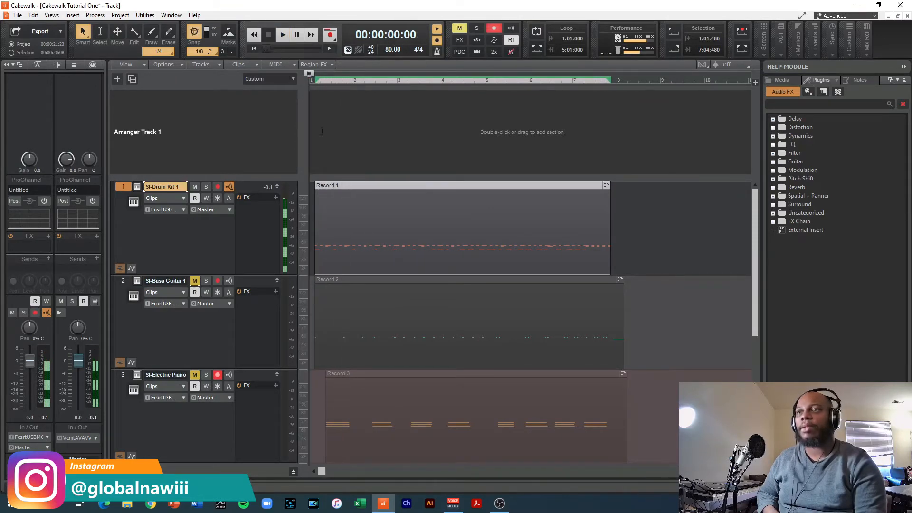
Show the quantized SI-Drum Kit 1 clip in a maximized Staff view starting from measure 1.
{"action": "left_click", "coordinate": [447, 190]}
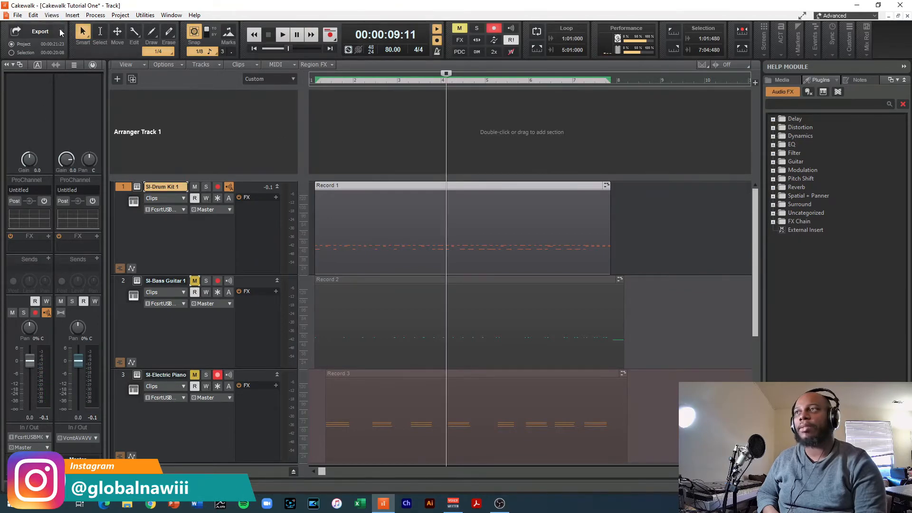
{"action": "left_click", "coordinate": [51, 15]}
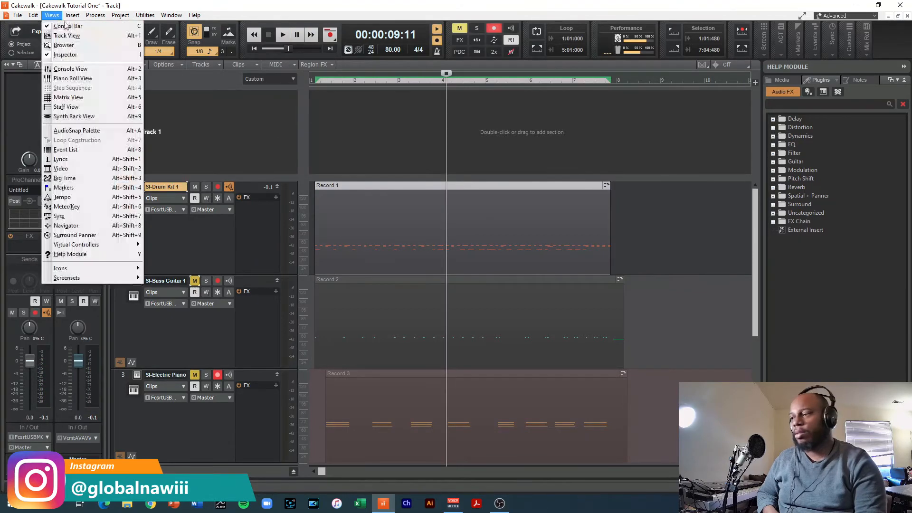
{"action": "left_click", "coordinate": [108, 108]}
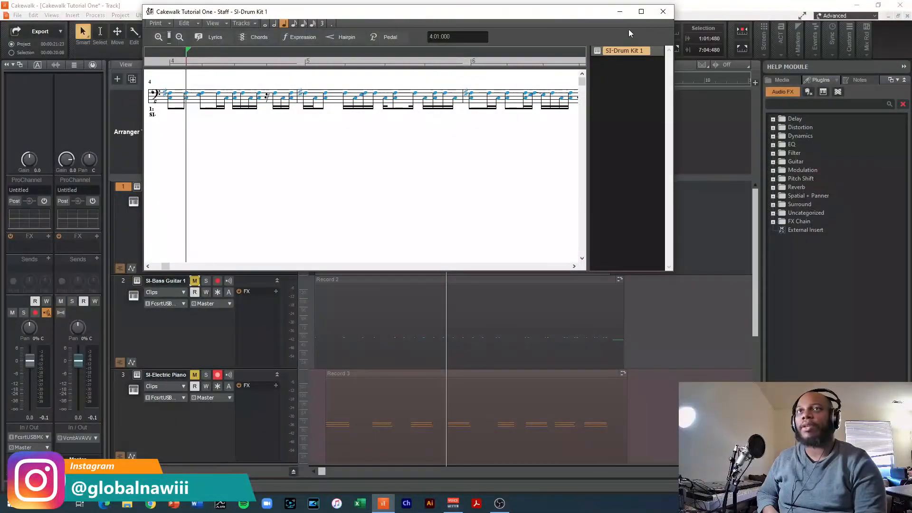
{"action": "left_click", "coordinate": [641, 12]}
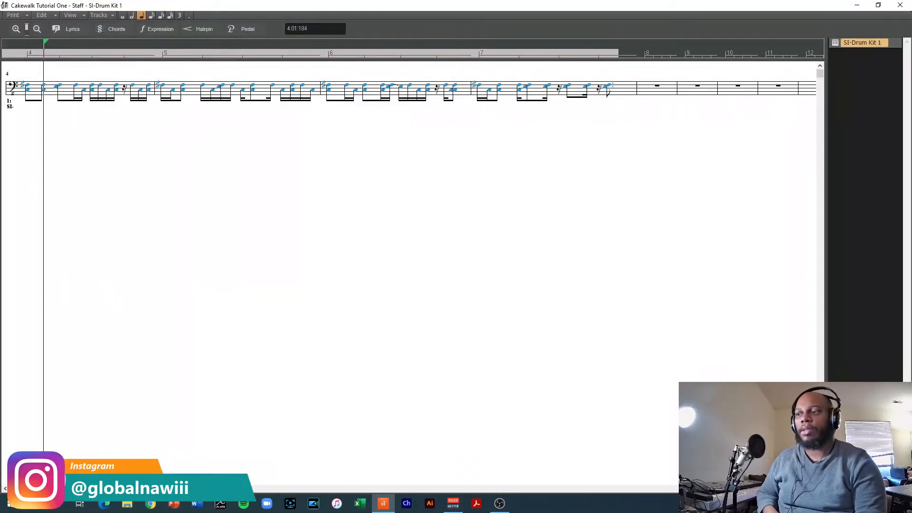
{"action": "left_click_drag", "start_coordinate": [21, 489], "coordinate": [5, 488]}
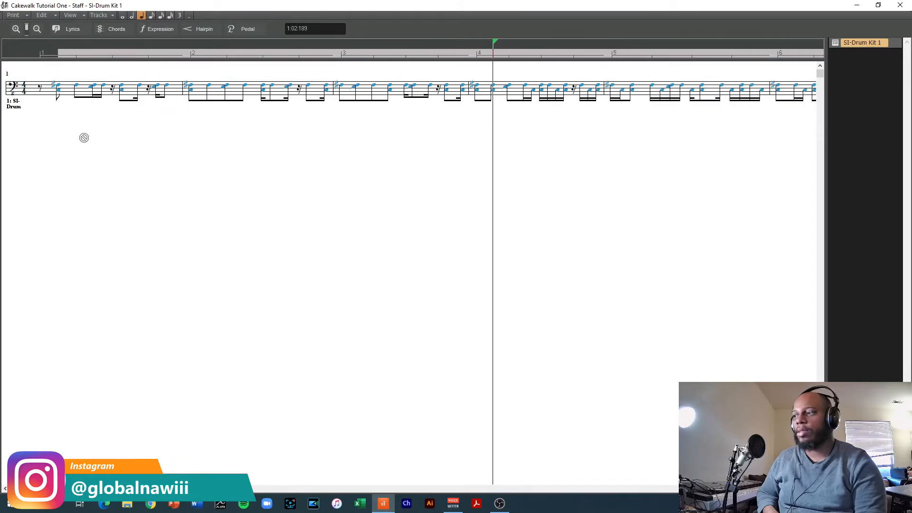
Set the start time of the first C 3 note in measure 1 to 1:01:000.
{"action": "right_click", "coordinate": [58, 94]}
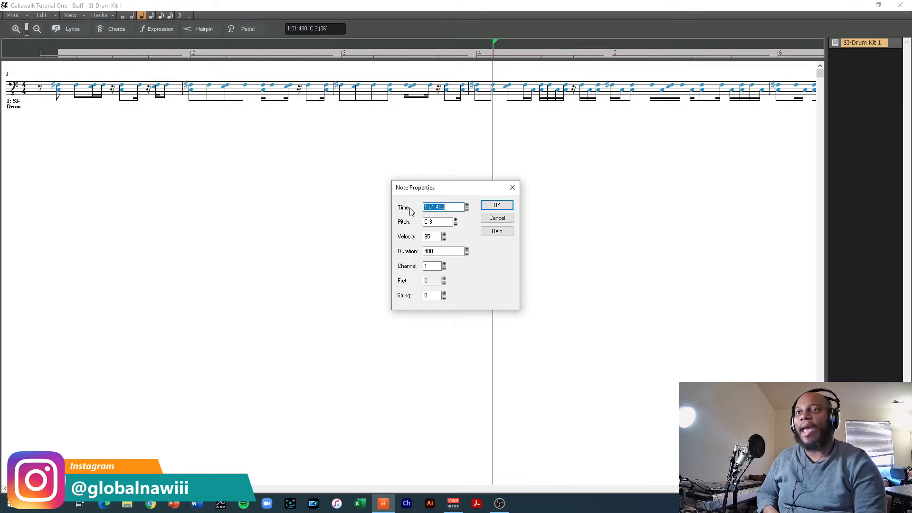
{"action": "left_click", "coordinate": [436, 209]}
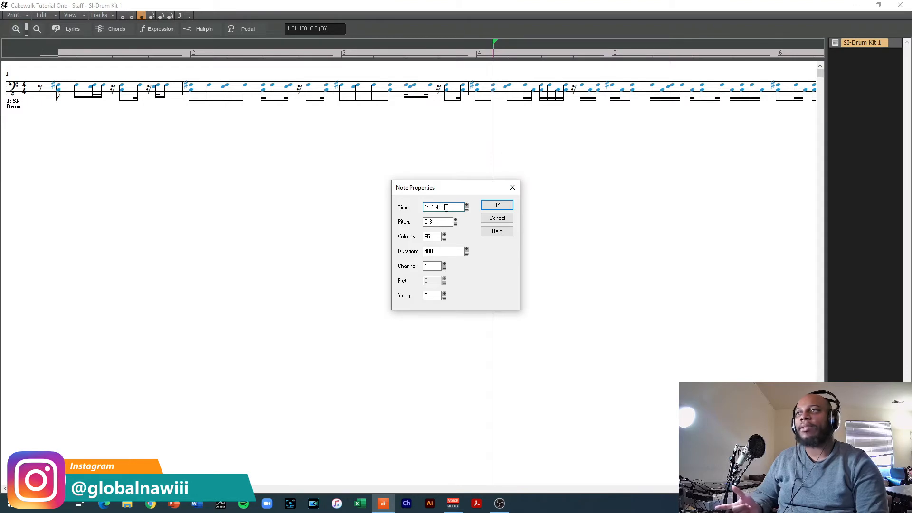
{"action": "left_click_drag", "start_coordinate": [446, 208], "coordinate": [434, 207]}
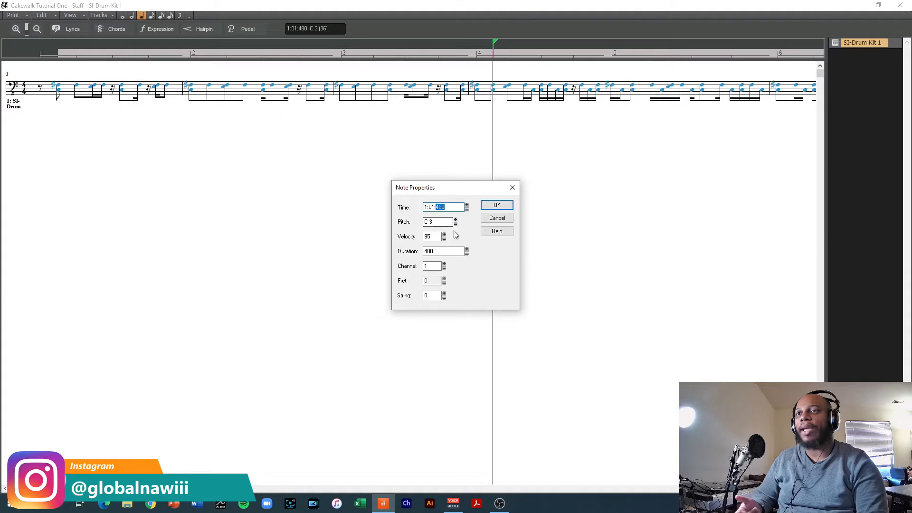
{"action": "type", "text": "000"}
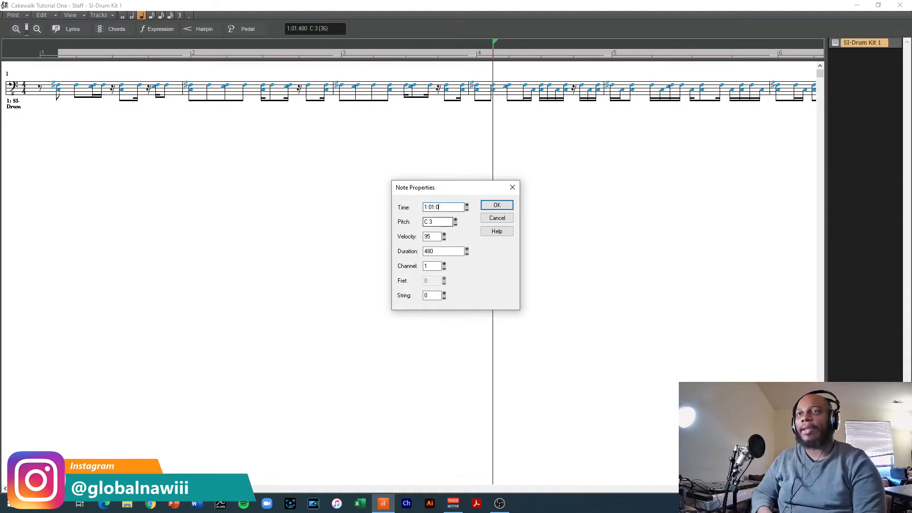
{"action": "left_click", "coordinate": [492, 205]}
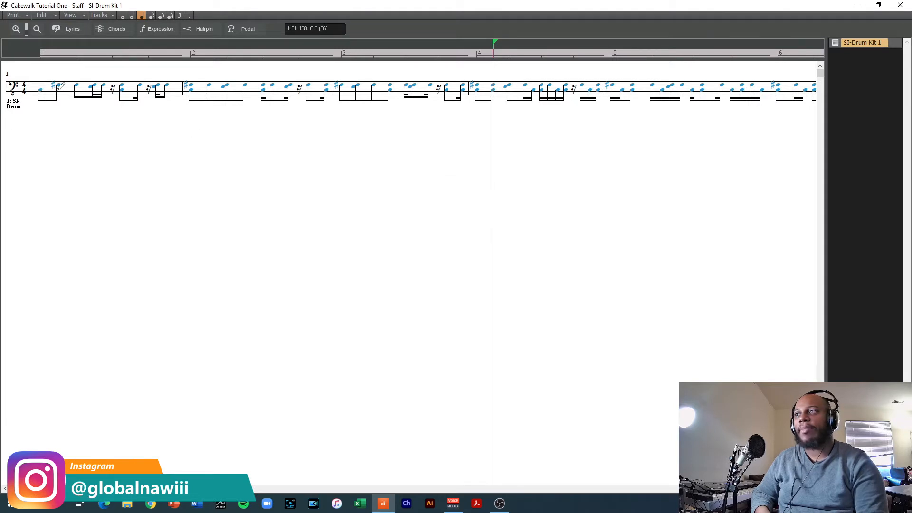
Add a quarter-note C 3 at 1:01:480 in the drum notation and check its note properties.
{"action": "left_click", "coordinate": [61, 86]}
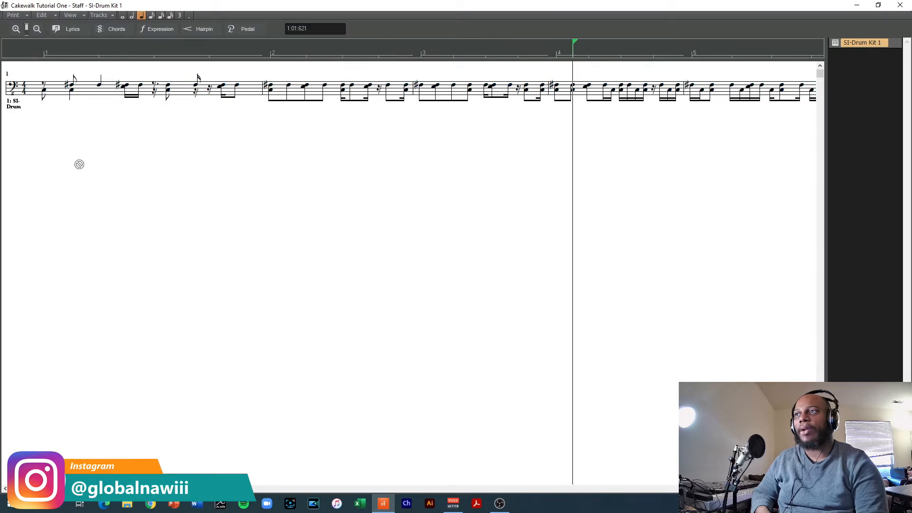
{"action": "double_click", "coordinate": [72, 90]}
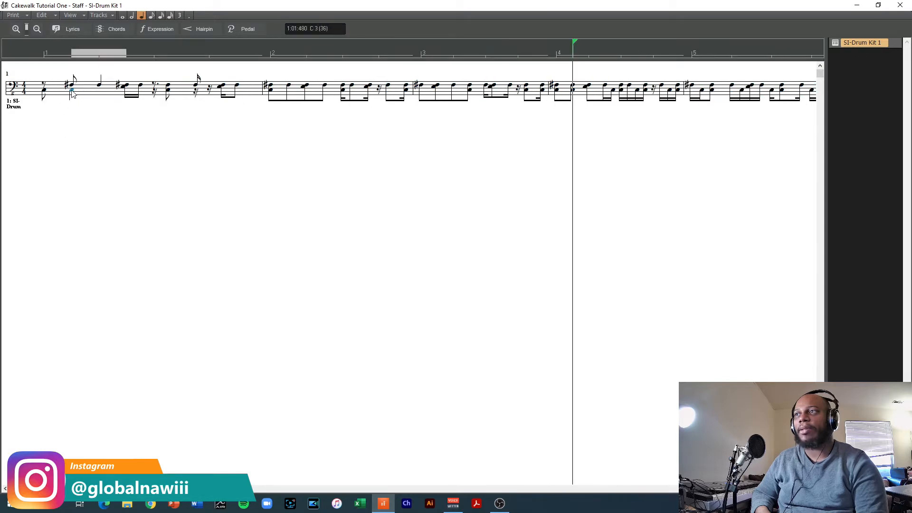
{"action": "left_click", "coordinate": [497, 217]}
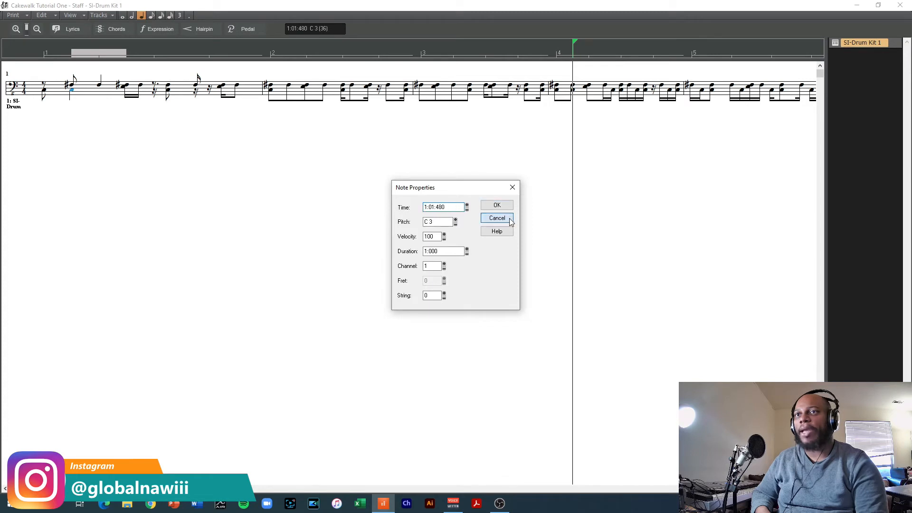
Play the opening of the drum notation twice from the start of measure 1.
{"action": "left_click", "coordinate": [46, 56]}
{"action": "key", "text": "space"}
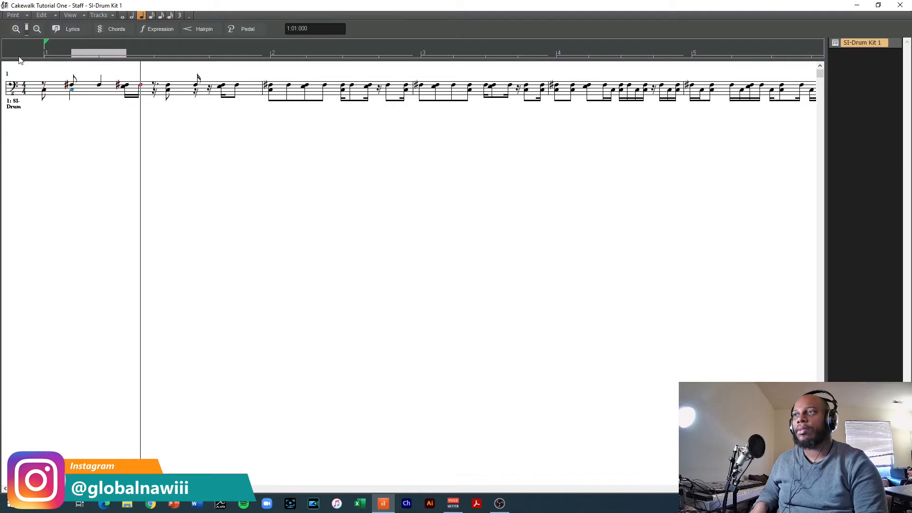
{"action": "key", "text": "space"}
{"action": "key", "text": "space"}
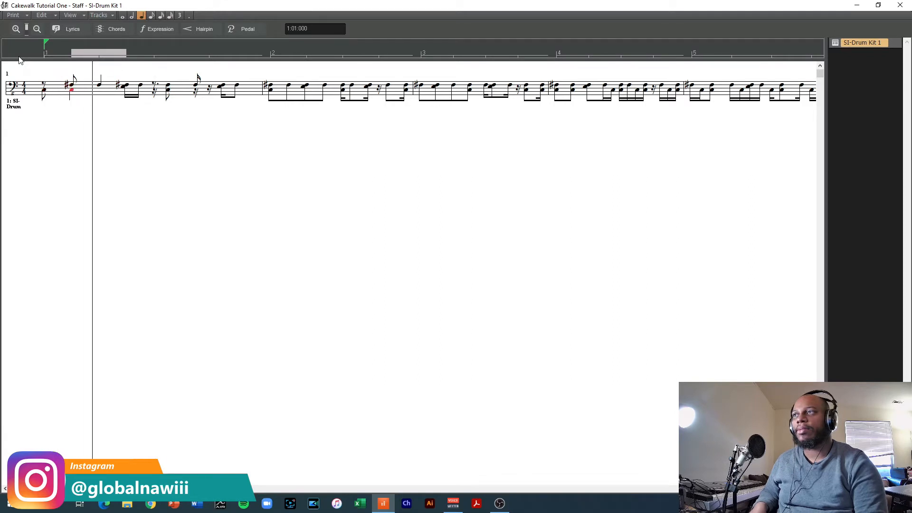
{"action": "key", "text": "space"}
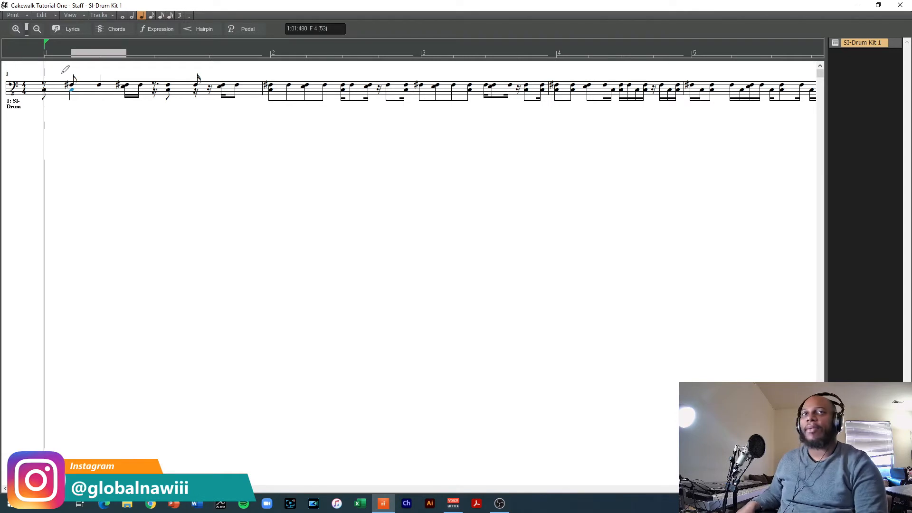
Undo the added C 3 note and the first note's time change, and close the Staff view.
{"action": "key", "text": "ctrl+z"}
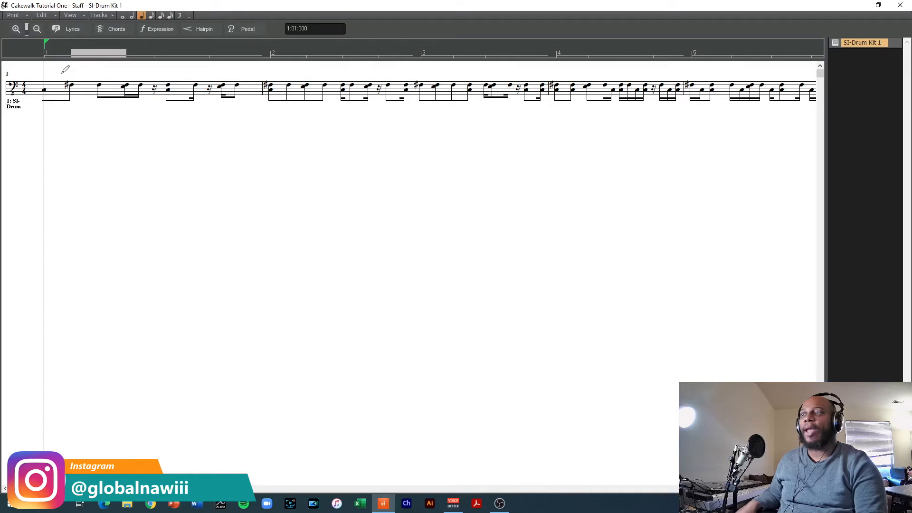
{"action": "key", "text": "ctrl+z"}
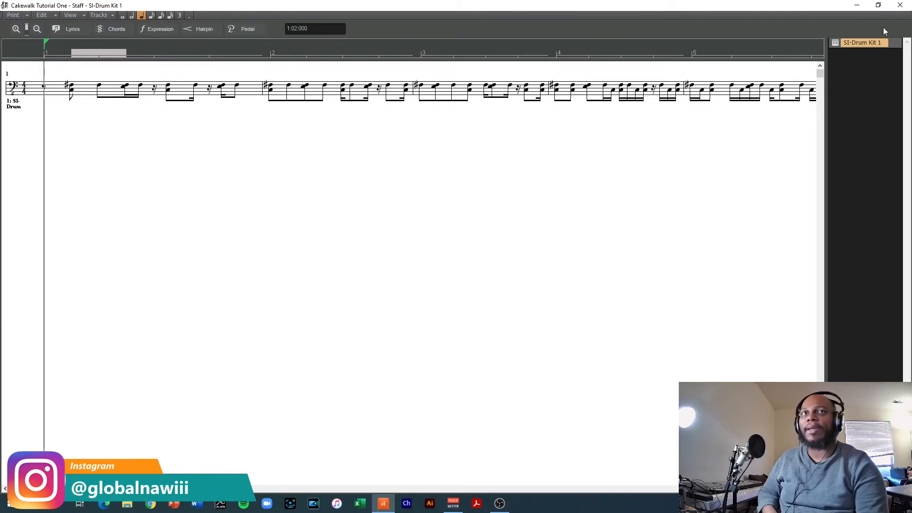
{"action": "left_click", "coordinate": [901, 4]}
Move the Record 1 drum clip to the start of measure 1 and show its notation in a maximized Staff view.
{"action": "left_click_drag", "start_coordinate": [366, 185], "coordinate": [351, 185]}
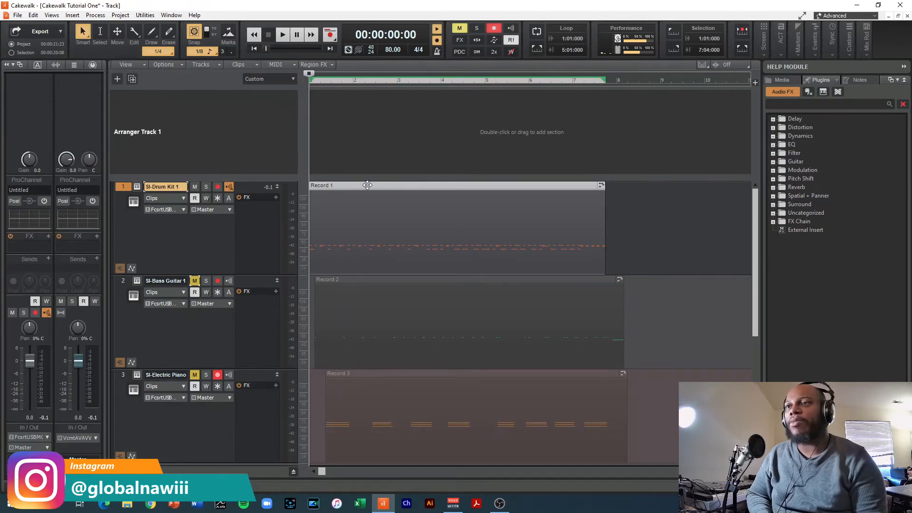
{"action": "left_click", "coordinate": [52, 15]}
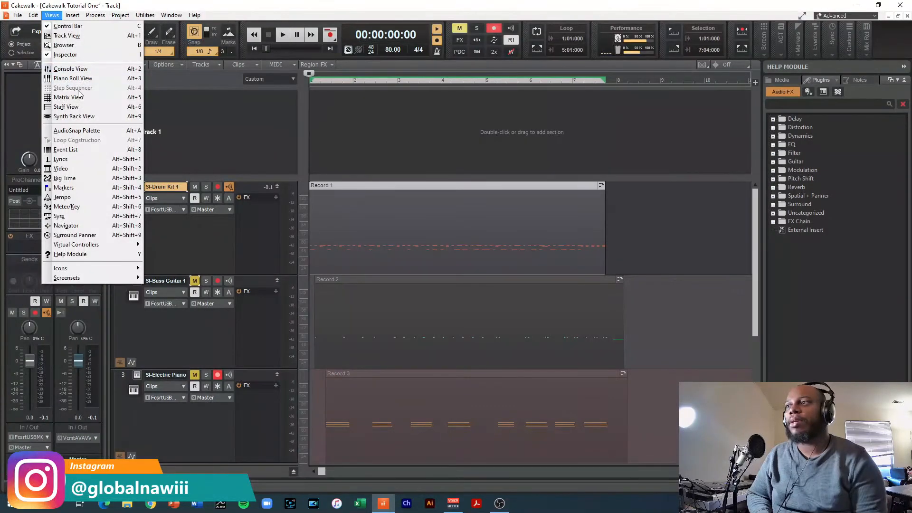
{"action": "left_click", "coordinate": [83, 107]}
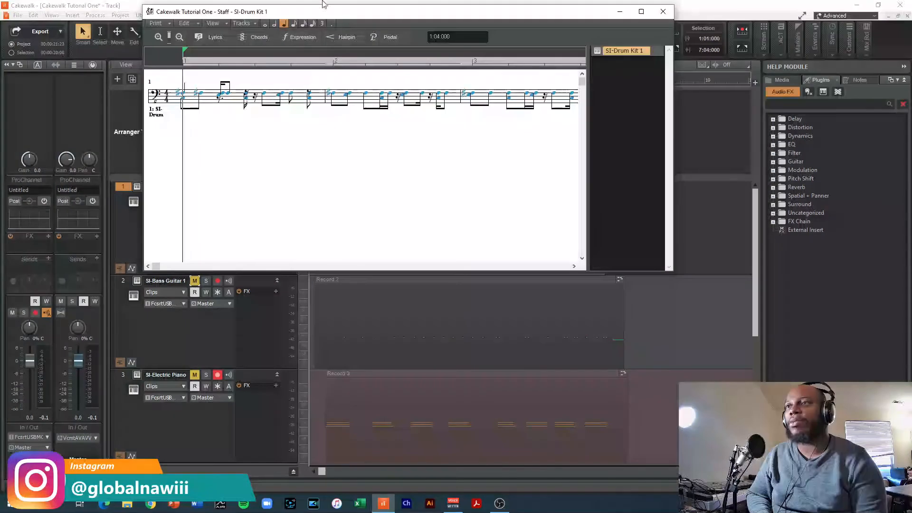
{"action": "left_click", "coordinate": [641, 11]}
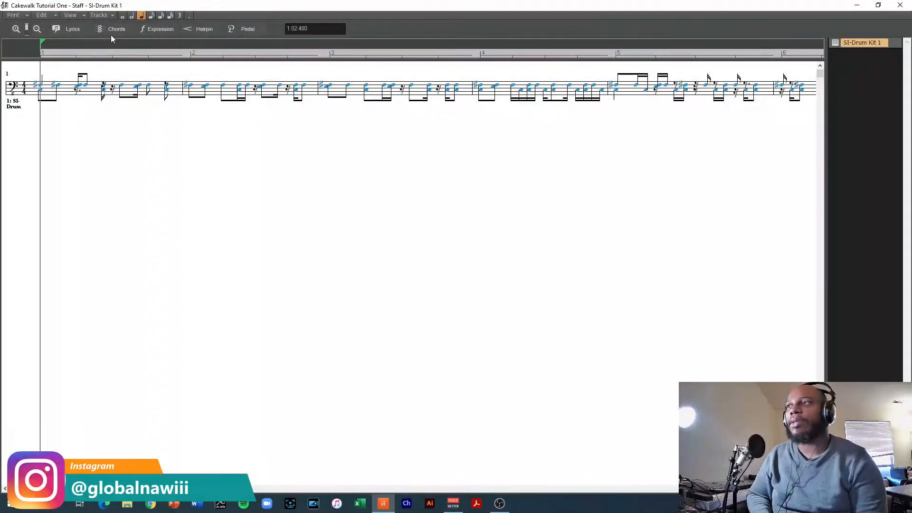
Play the opening of the drum notation several times from the start of measure 1.
{"action": "left_click", "coordinate": [59, 109]}
{"action": "key", "text": "space"}
{"action": "key", "text": "space"}
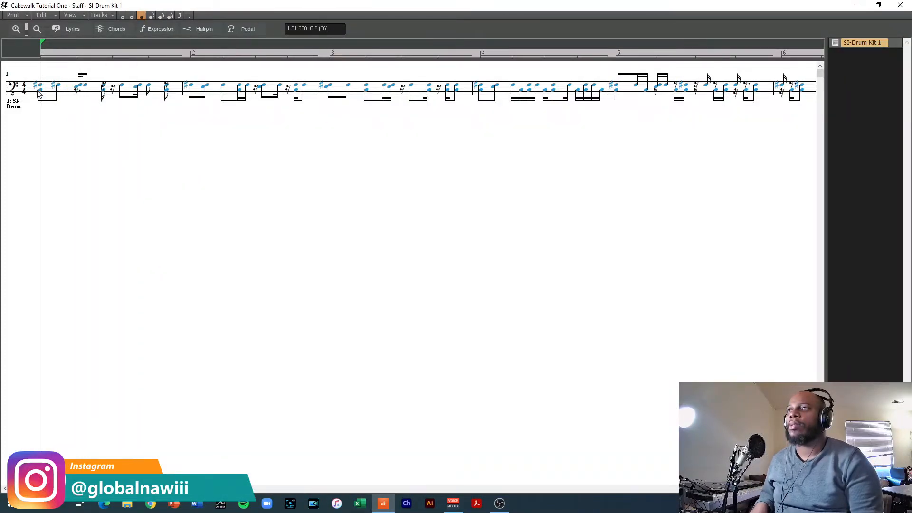
{"action": "key", "text": "space"}
{"action": "key", "text": "space"}
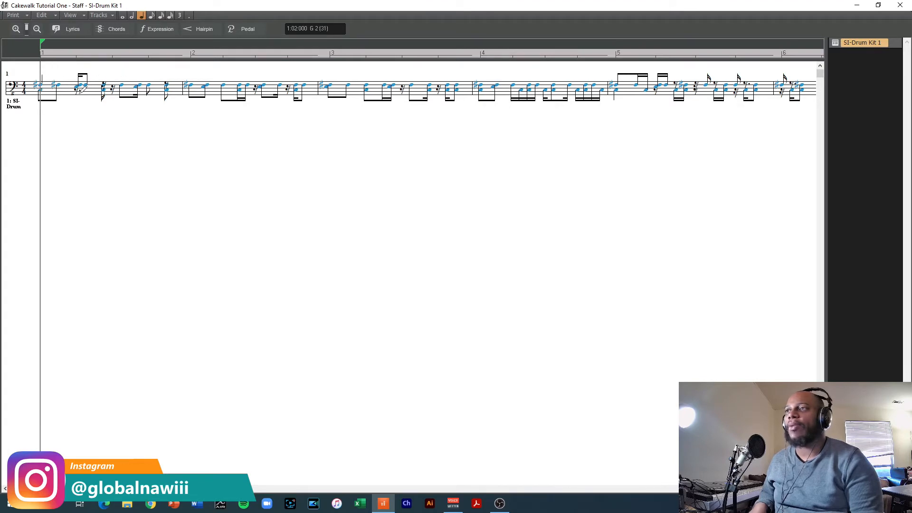
{"action": "left_click", "coordinate": [37, 85]}
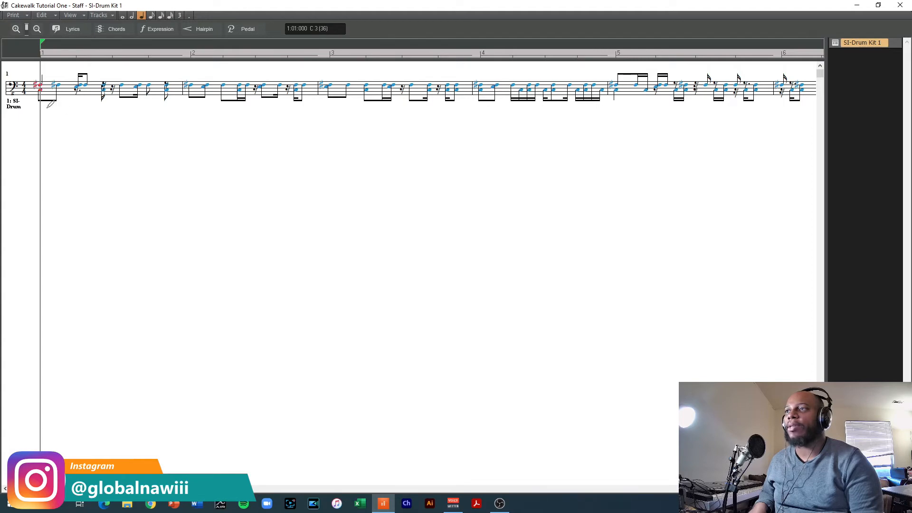
{"action": "key", "text": "space"}
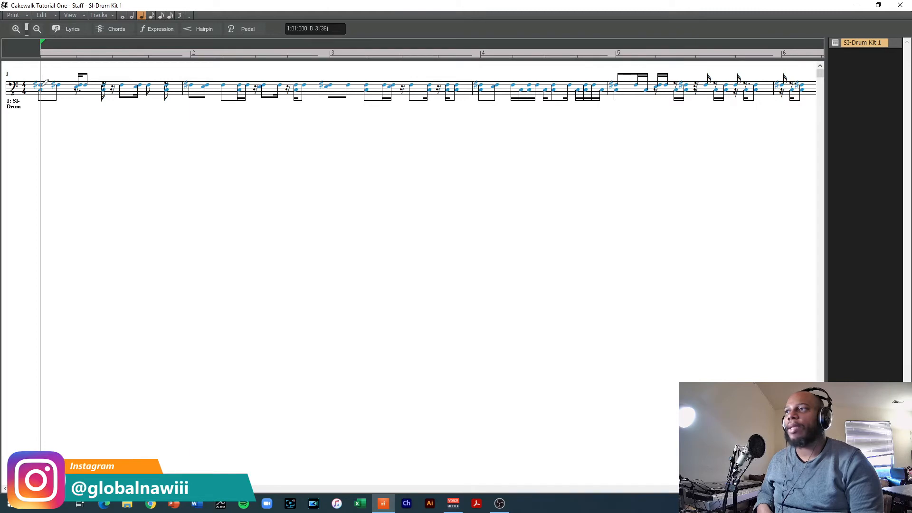
{"action": "key", "text": "space"}
{"action": "key", "text": "space"}
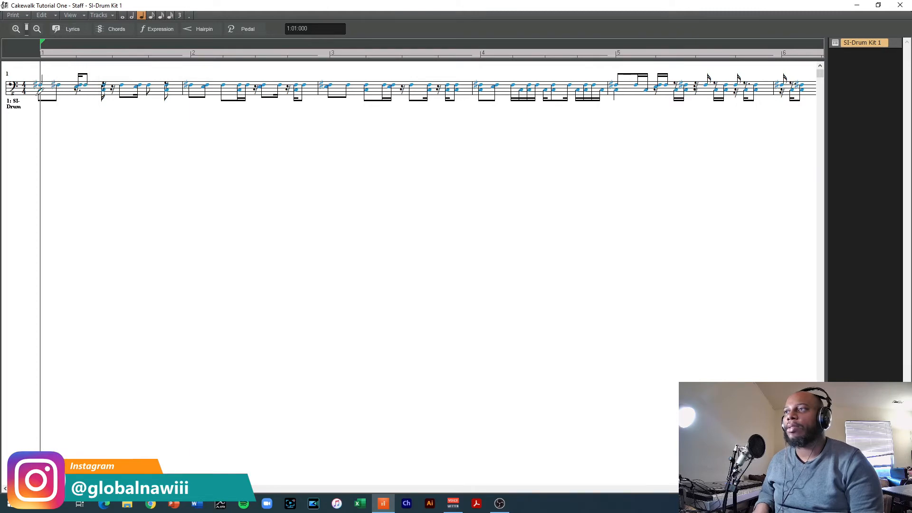
Check the note properties of the E 3 and F#3 at 1:02:000, and open those of the F#3 at 1:02:240.
{"action": "left_click", "coordinate": [78, 90]}
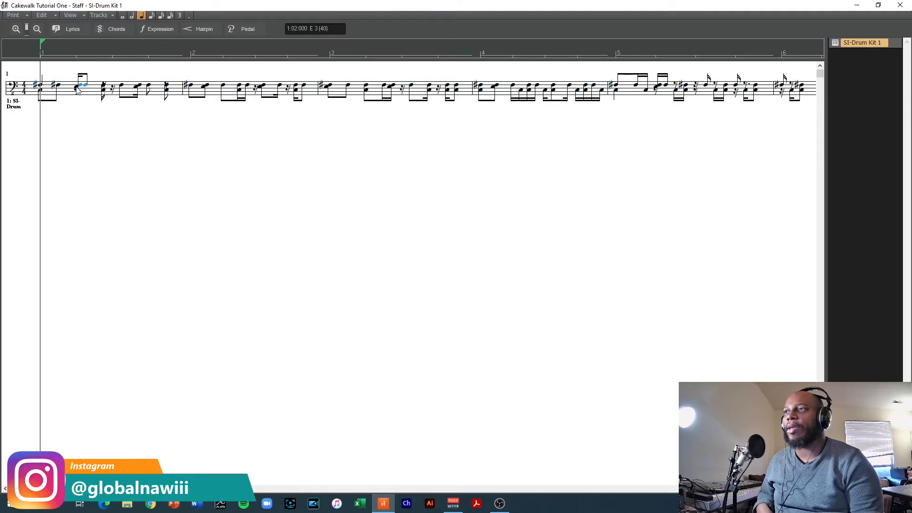
{"action": "double_click", "coordinate": [77, 88]}
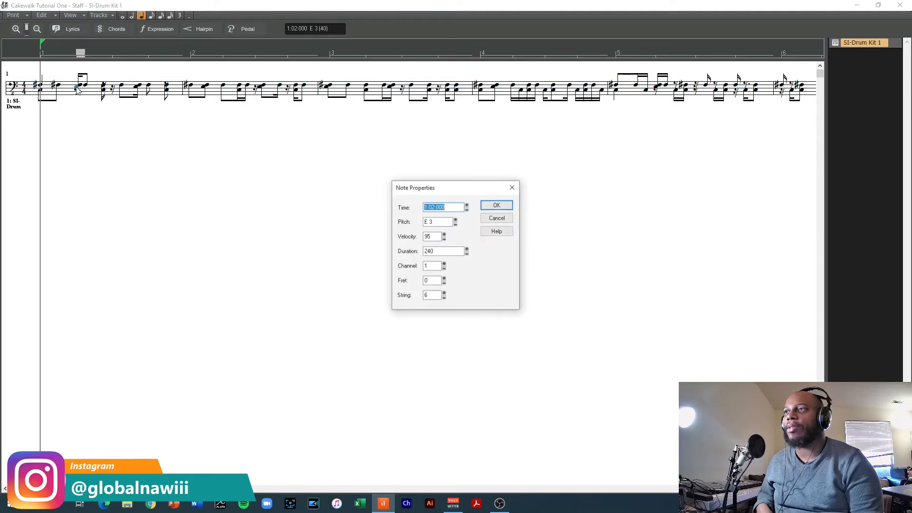
{"action": "left_click", "coordinate": [497, 218]}
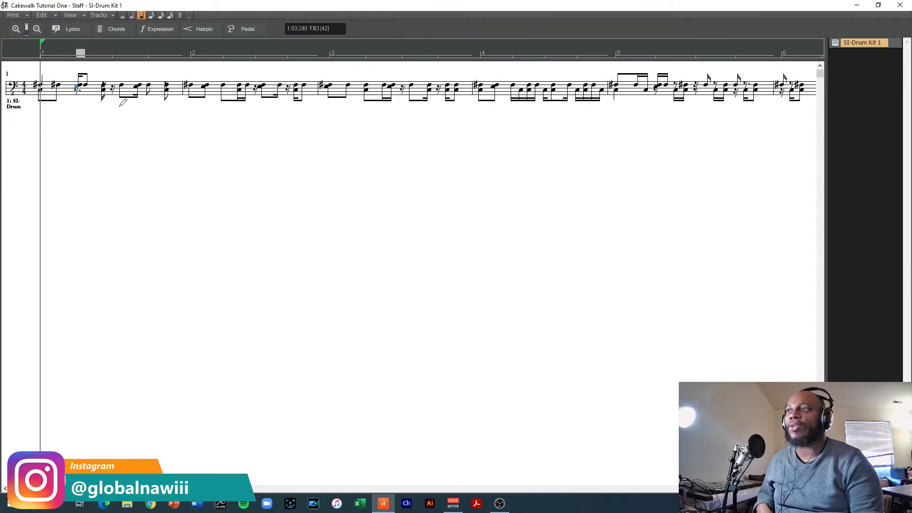
{"action": "double_click", "coordinate": [81, 86]}
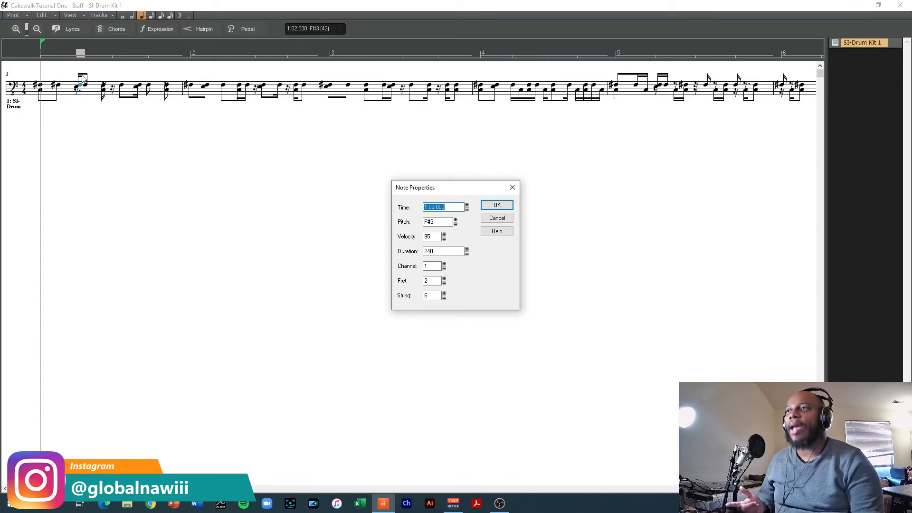
{"action": "left_click", "coordinate": [497, 218]}
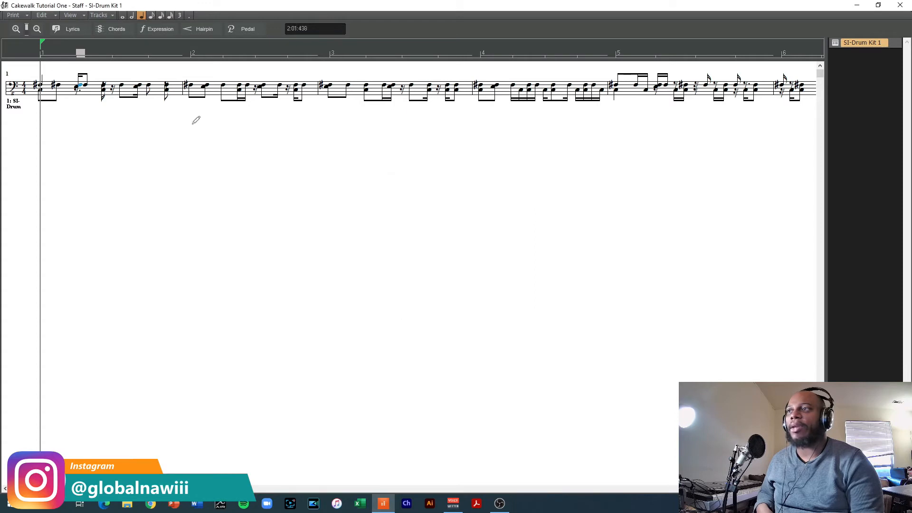
{"action": "double_click", "coordinate": [84, 87]}
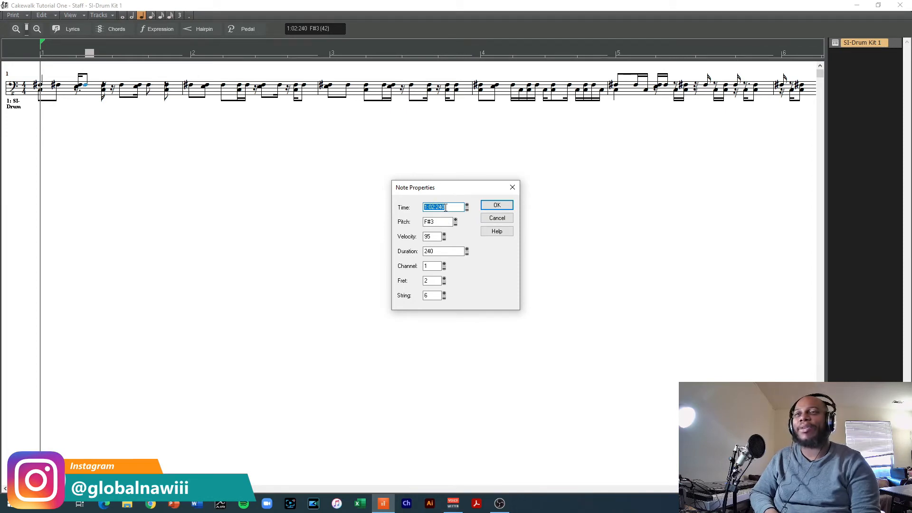
Enter 1:02:900 as the F#3 note's time.
{"action": "left_click", "coordinate": [446, 207]}
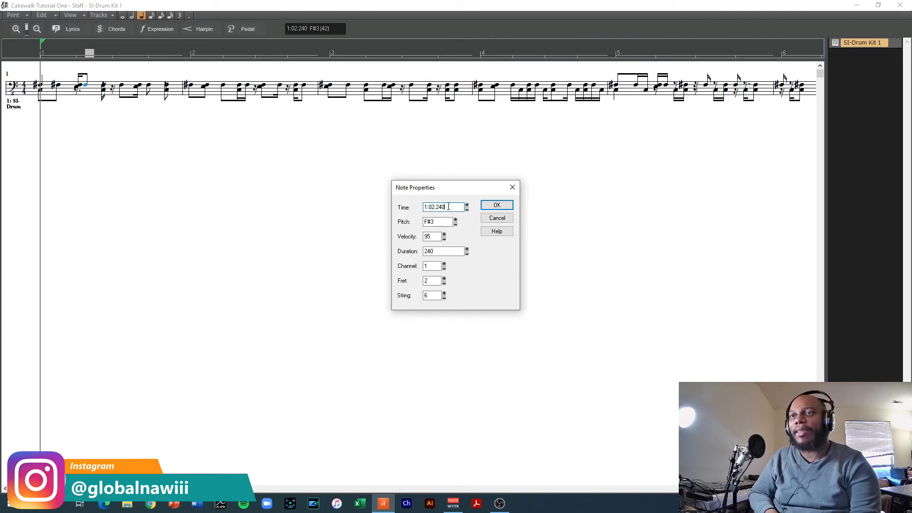
{"action": "left_click_drag", "start_coordinate": [447, 207], "coordinate": [439, 207]}
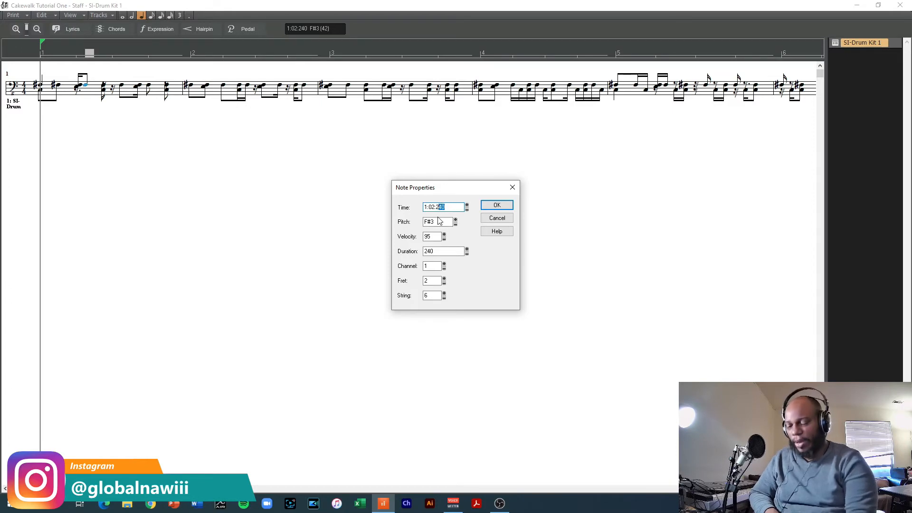
{"action": "key", "text": "BackSpace"}
{"action": "key", "text": "BackSpace"}
{"action": "key", "text": "BackSpace"}
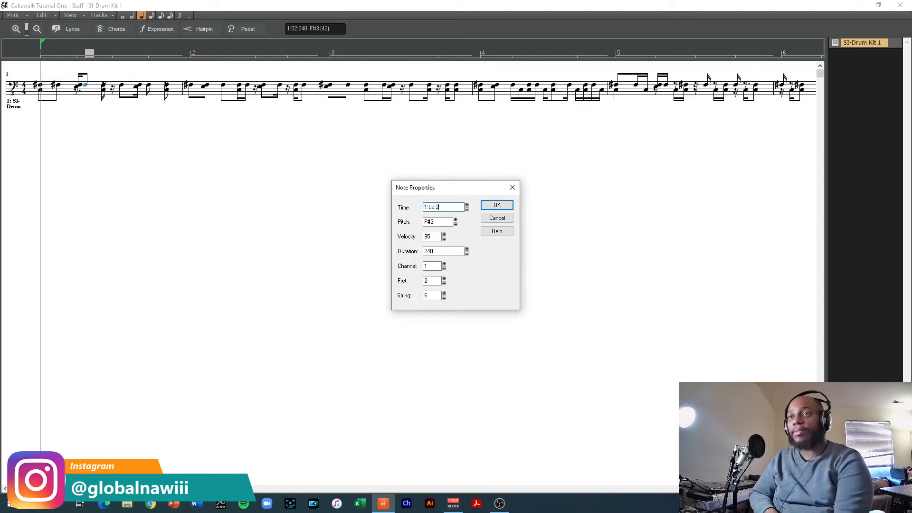
{"action": "type", "text": ":9"}
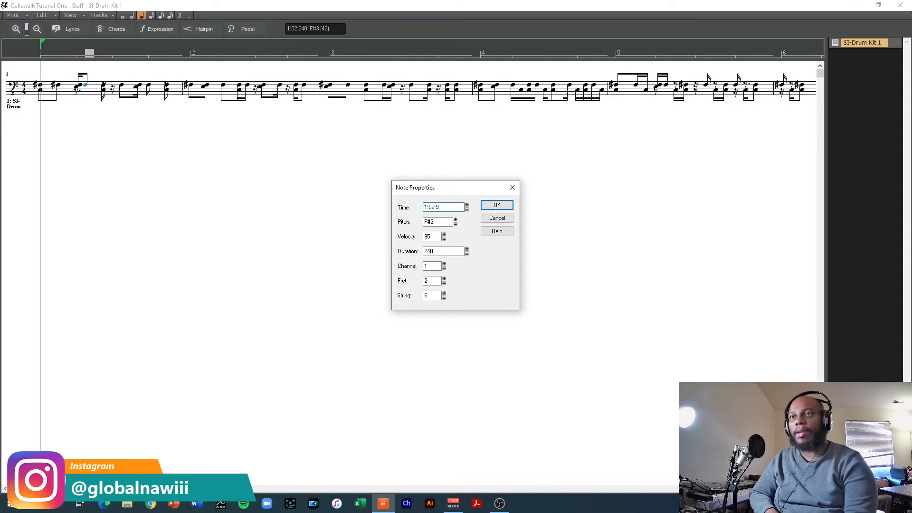
{"action": "type", "text": "00"}
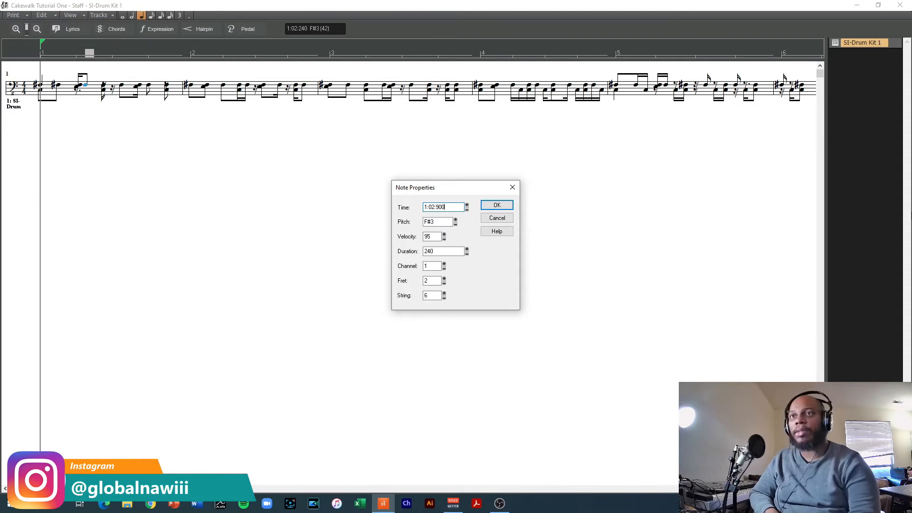
Step the F#3 note's time upward across the beat boundary and back to 1:03:000.
{"action": "left_click", "coordinate": [467, 204]}
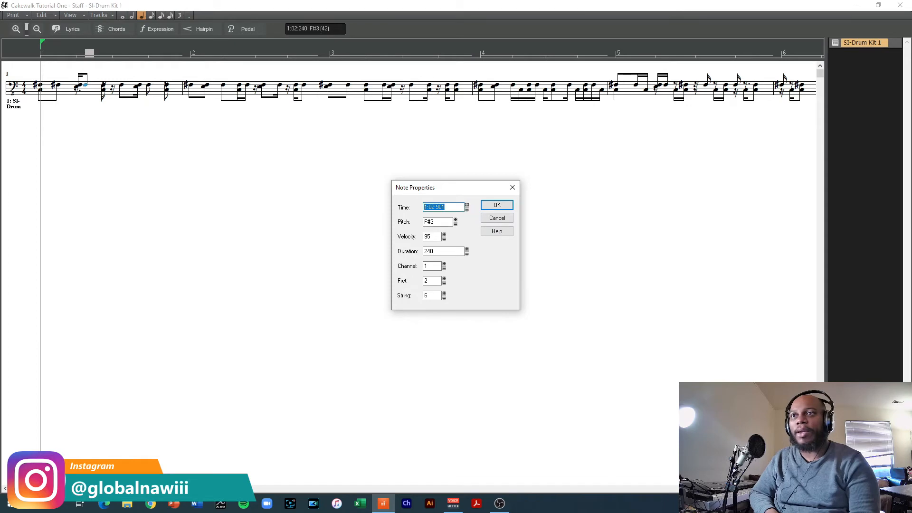
{"action": "left_click", "coordinate": [467, 205]}
{"action": "left_click", "coordinate": [467, 205]}
{"action": "left_click", "coordinate": [468, 206]}
{"action": "left_click", "coordinate": [467, 205]}
{"action": "left_click", "coordinate": [467, 205]}
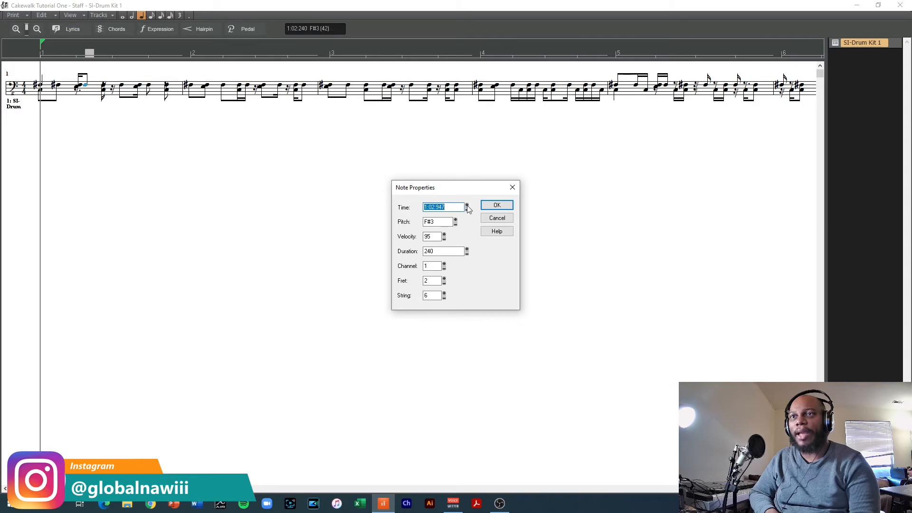
{"action": "left_click", "coordinate": [467, 205]}
{"action": "left_click", "coordinate": [467, 205]}
{"action": "left_click", "coordinate": [467, 205]}
{"action": "left_click", "coordinate": [467, 205]}
{"action": "left_click", "coordinate": [467, 206]}
{"action": "left_click", "coordinate": [467, 205]}
{"action": "left_click", "coordinate": [467, 205]}
{"action": "left_click", "coordinate": [467, 205]}
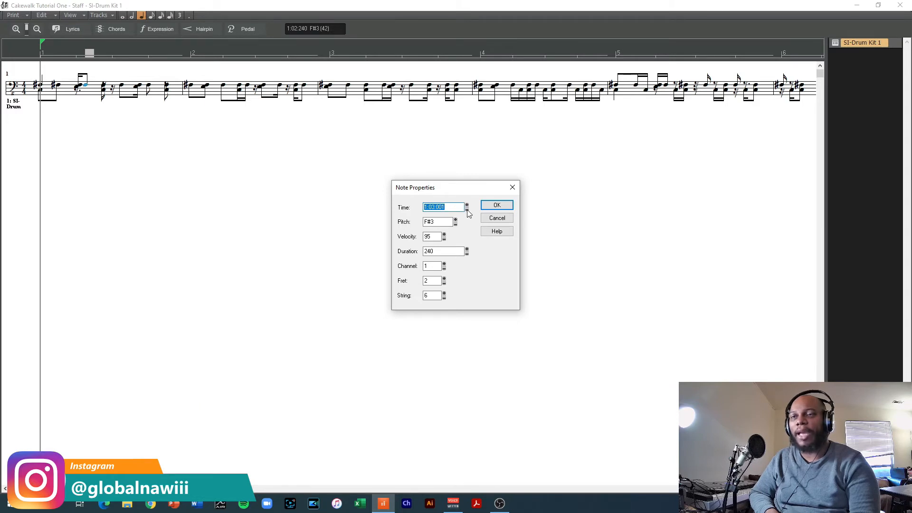
{"action": "left_click", "coordinate": [468, 210]}
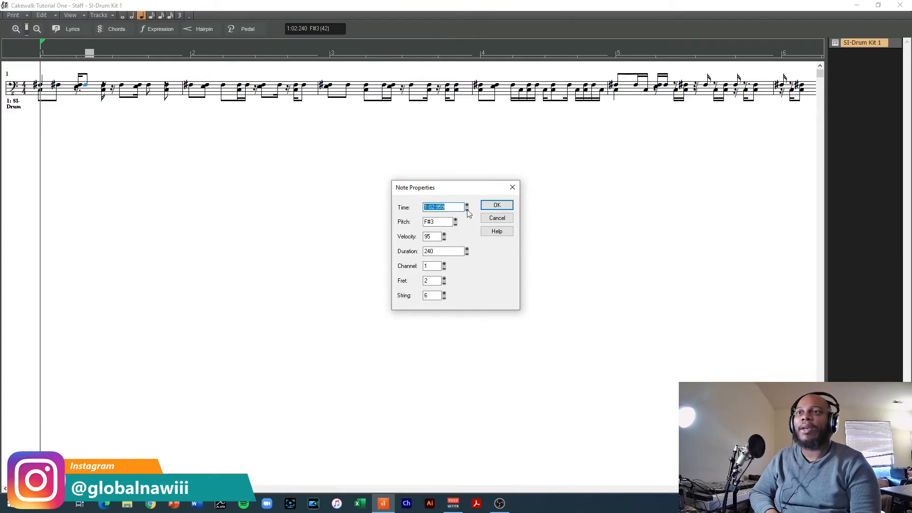
{"action": "left_click", "coordinate": [467, 205]}
{"action": "left_click", "coordinate": [452, 210]}
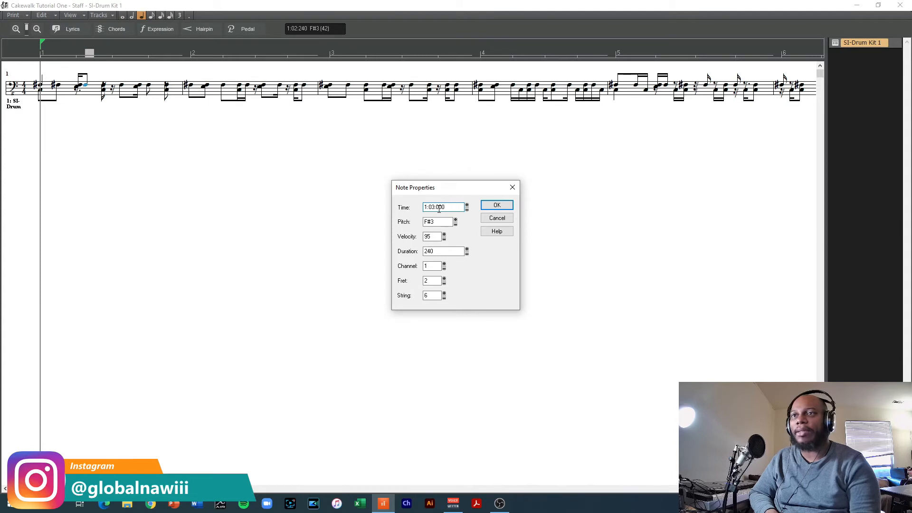
Set the F#3 note's time to 1:02:480 and play the notation.
{"action": "left_click_drag", "start_coordinate": [446, 208], "coordinate": [431, 208]}
{"action": "type", "text": "2"}
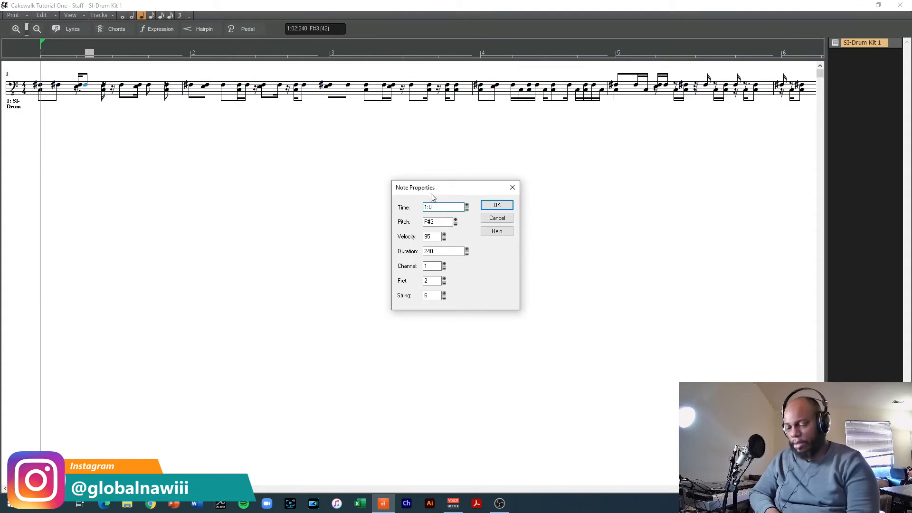
{"action": "type", "text": ":"}
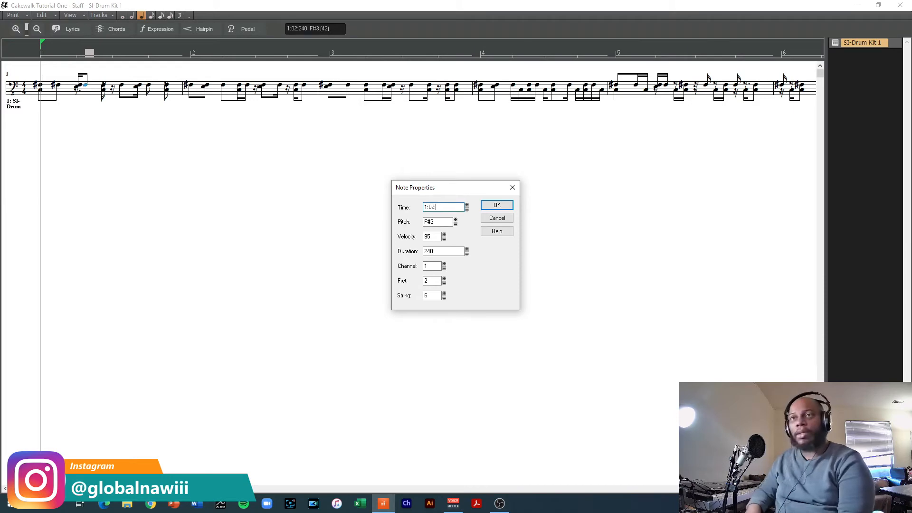
{"action": "type", "text": "480"}
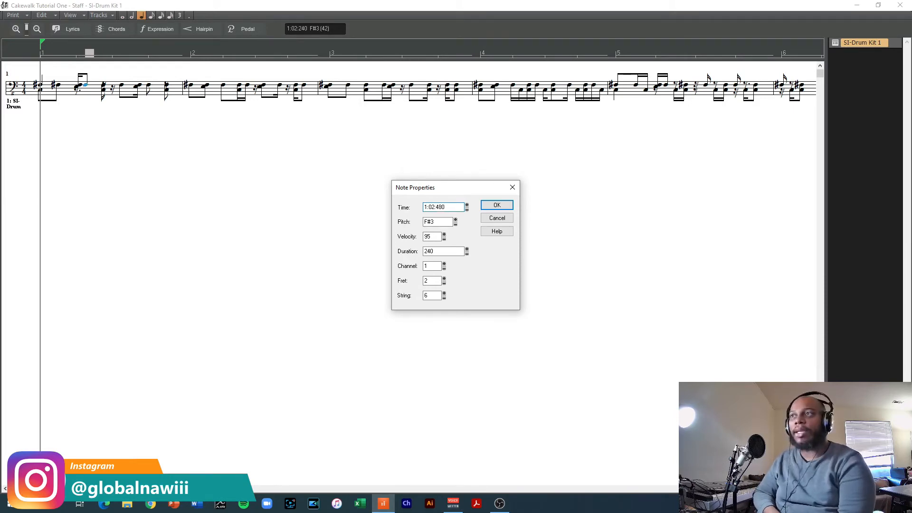
{"action": "key", "text": "Return"}
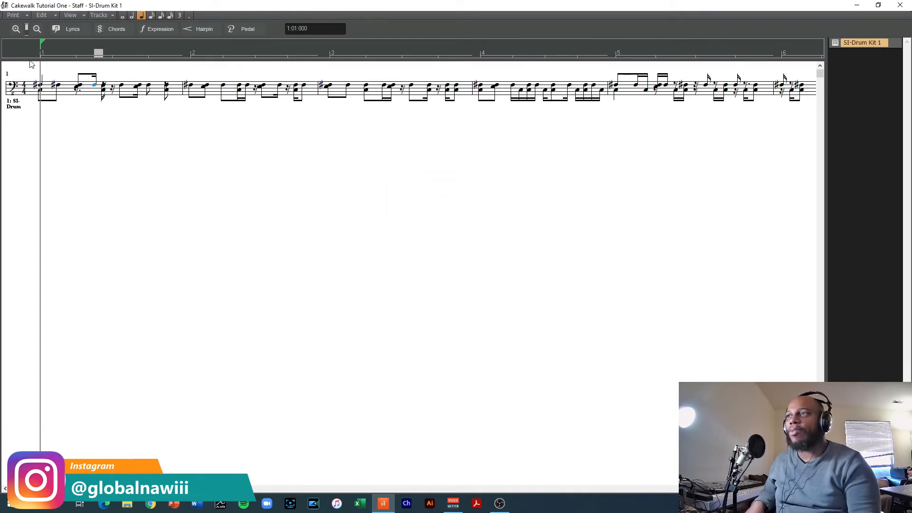
{"action": "key", "text": "space"}
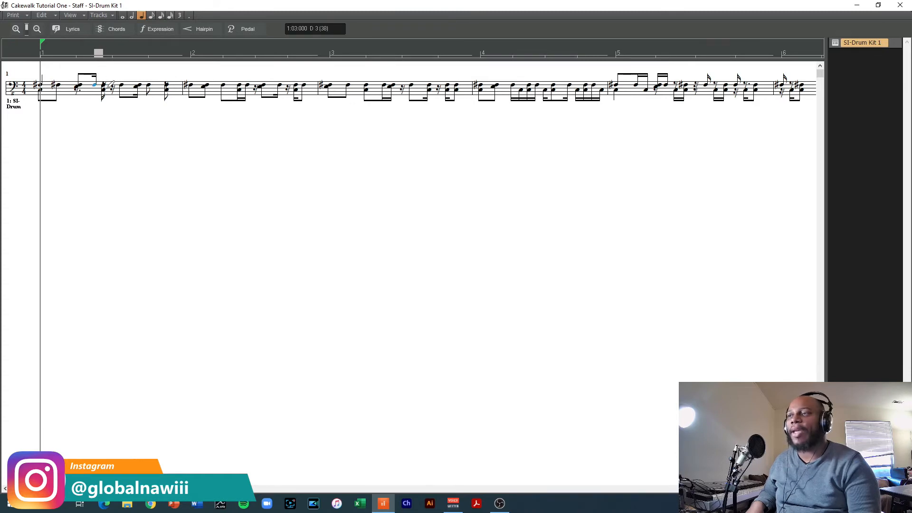
Set the time of the C 3 note at 1:02:720 to 1:03.
{"action": "left_click_drag", "start_coordinate": [95, 85], "coordinate": [114, 93]}
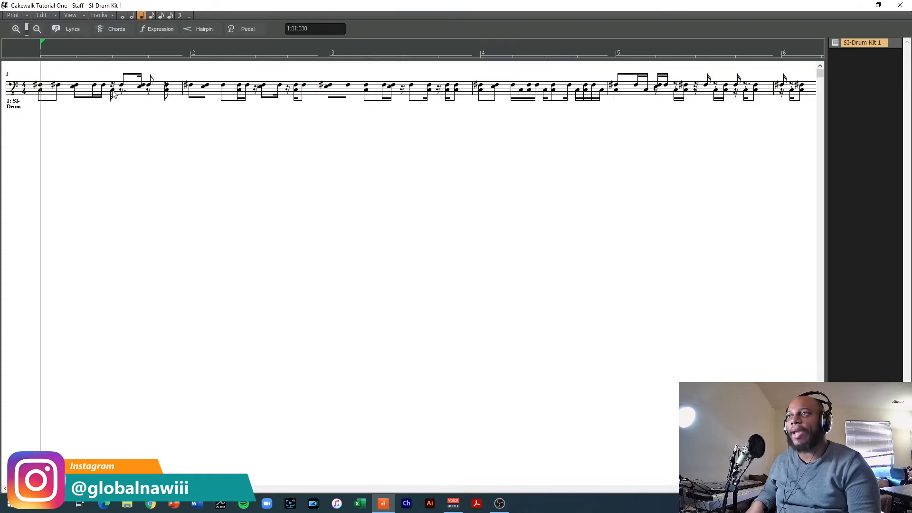
{"action": "key", "text": "ctrl+z"}
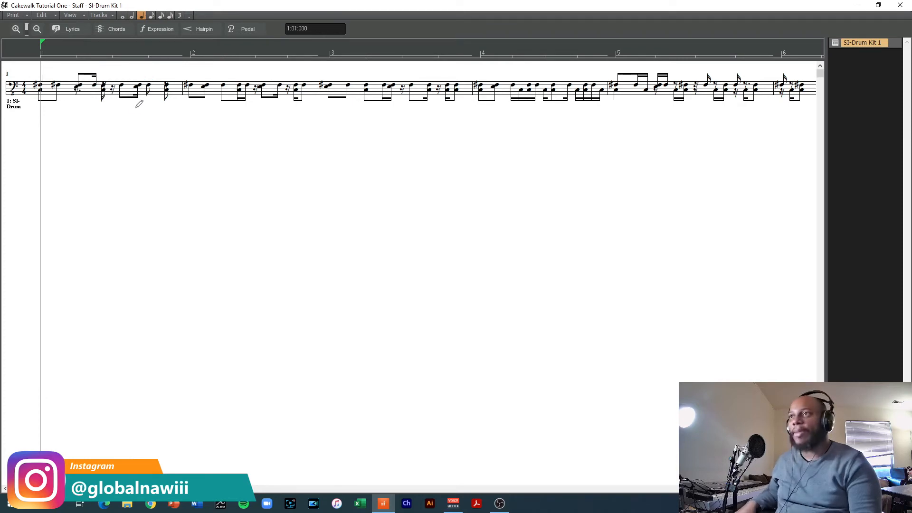
{"action": "double_click", "coordinate": [103, 91]}
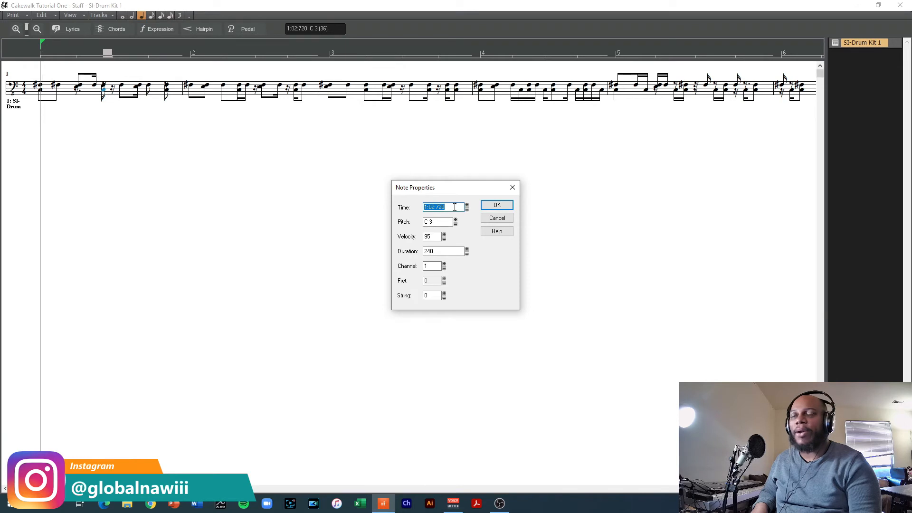
{"action": "left_click_drag", "start_coordinate": [446, 208], "coordinate": [431, 208]}
{"action": "type", "text": "3"}
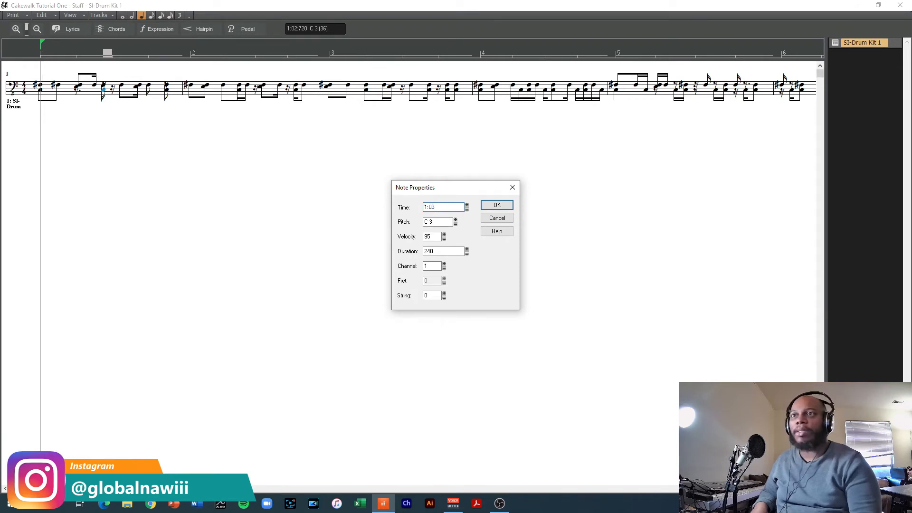
{"action": "left_click", "coordinate": [491, 206]}
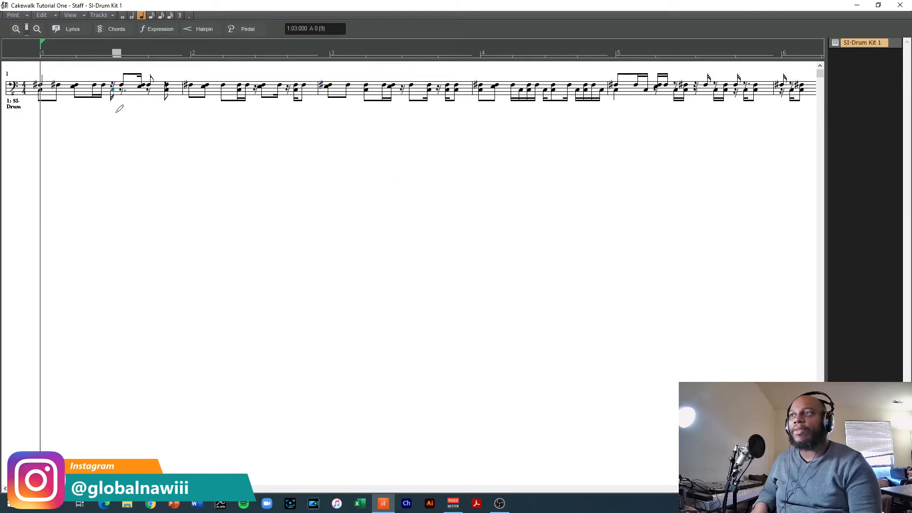
Set the time of the F#3 note at 1:02:720 to 1:03 and play the corrected opening.
{"action": "right_click", "coordinate": [104, 87]}
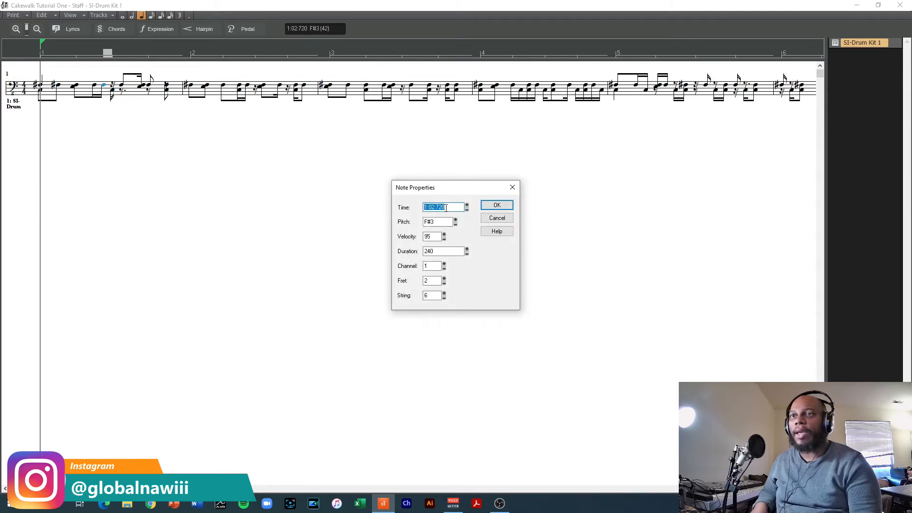
{"action": "left_click", "coordinate": [446, 207]}
{"action": "left_click_drag", "start_coordinate": [447, 208], "coordinate": [428, 208]}
{"action": "type", "text": "3"}
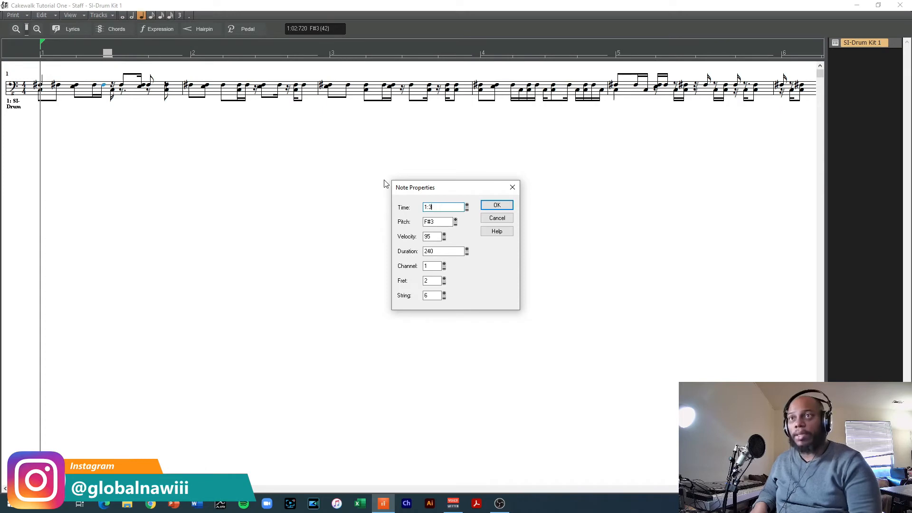
{"action": "left_click", "coordinate": [430, 209]}
{"action": "type", "text": "0"}
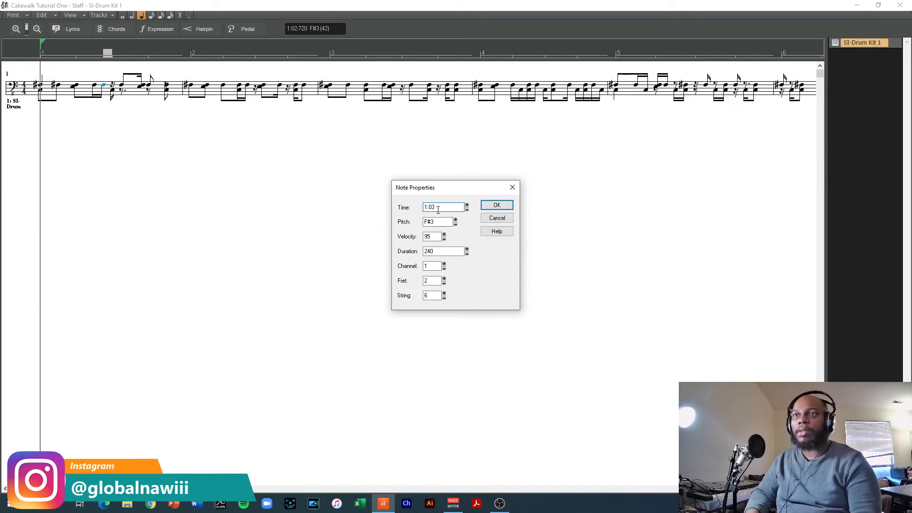
{"action": "key", "text": "Return"}
{"action": "key", "text": "space"}
{"action": "key", "text": "space"}
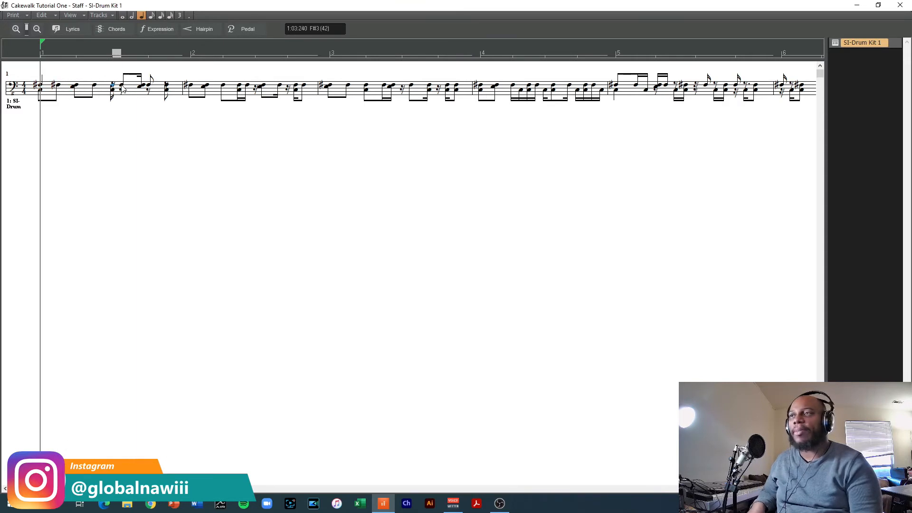
Delete the F#3 note at 1:03:240 and check the properties of the E 3 note at 1:03:720.
{"action": "double_click", "coordinate": [123, 87]}
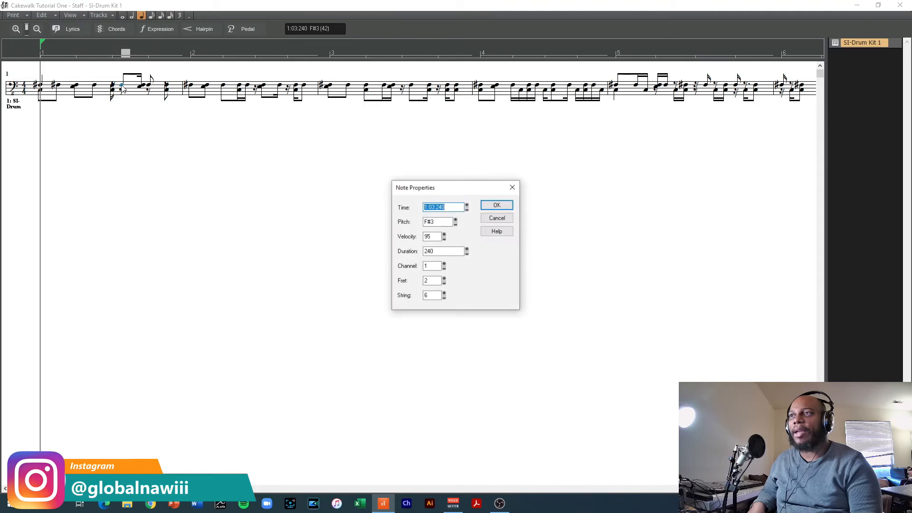
{"action": "left_click", "coordinate": [497, 218]}
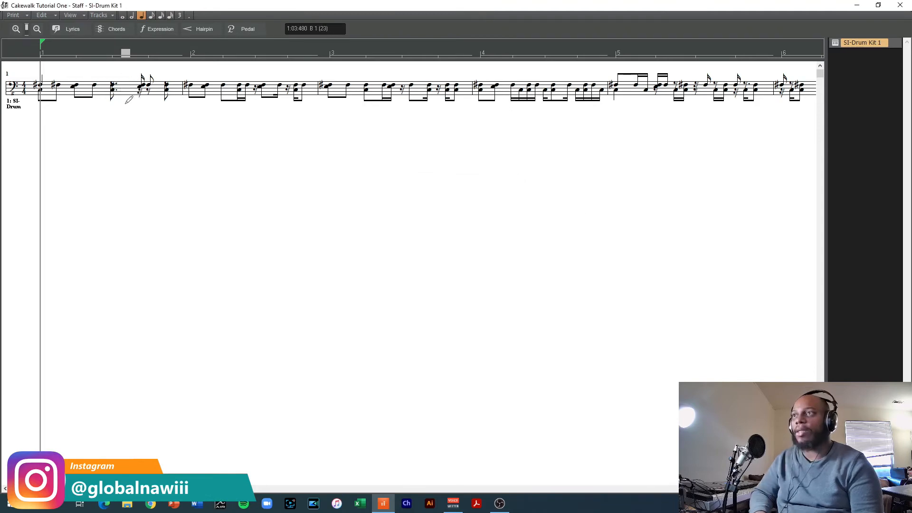
{"action": "double_click", "coordinate": [140, 89]}
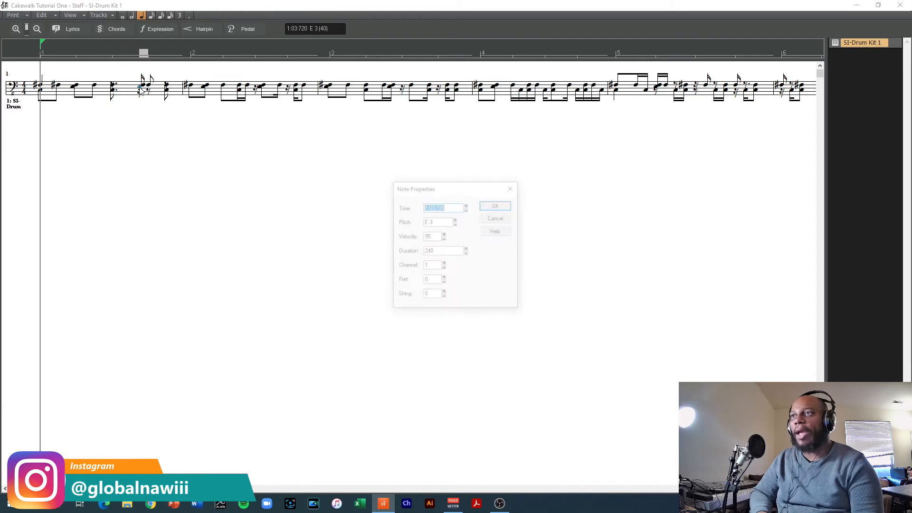
{"action": "left_click", "coordinate": [497, 218]}
Play the opening measures repeatedly and recheck the properties of the E 3 note at 1:03:720.
{"action": "mouse_move", "coordinate": [131, 84]}
{"action": "left_mouse_down"}
{"action": "mouse_move", "coordinate": [207, 168]}
{"action": "mouse_move", "coordinate": [188, 155]}
{"action": "mouse_move", "coordinate": [143, 71]}
{"action": "mouse_move", "coordinate": [130, 79]}
{"action": "left_mouse_up"}
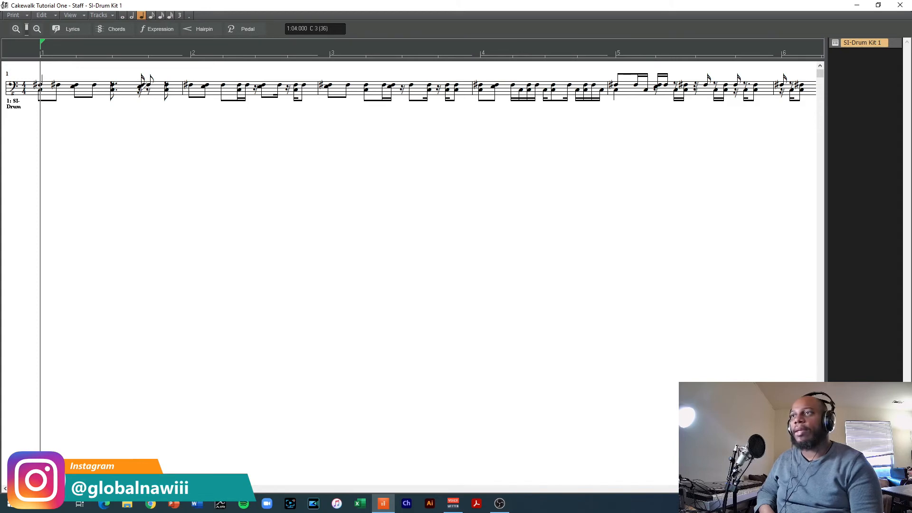
{"action": "key", "text": "space"}
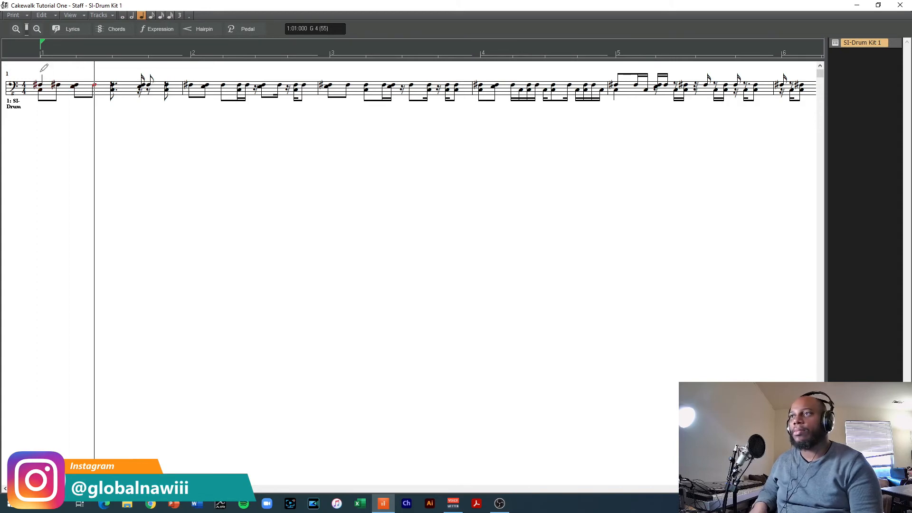
{"action": "key", "text": "space"}
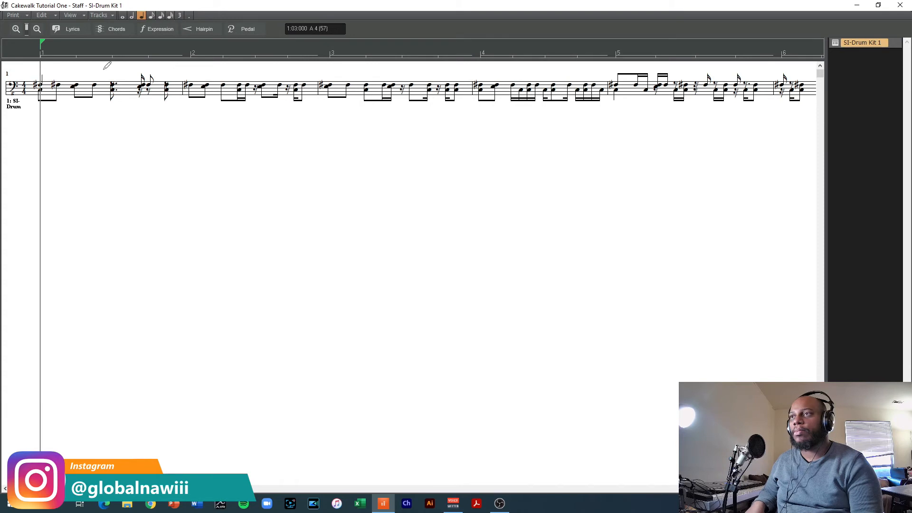
{"action": "right_click", "coordinate": [141, 91]}
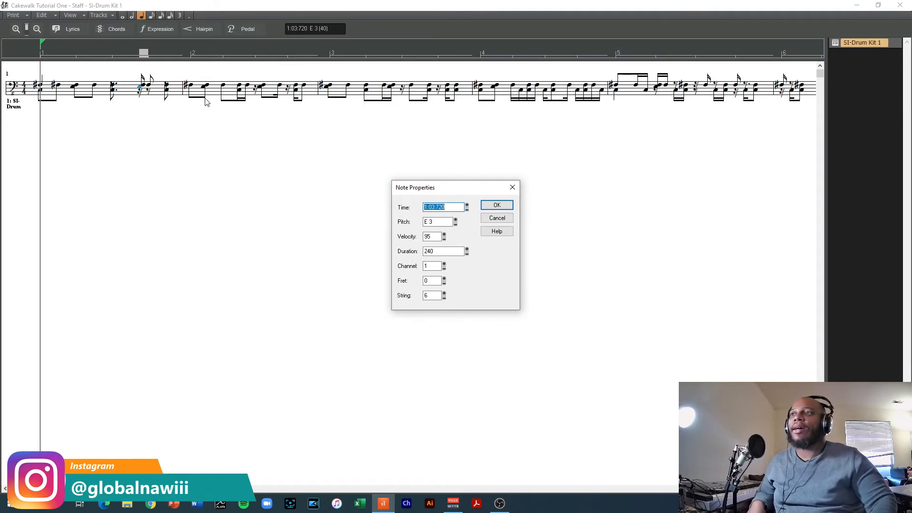
{"action": "left_click", "coordinate": [496, 218]}
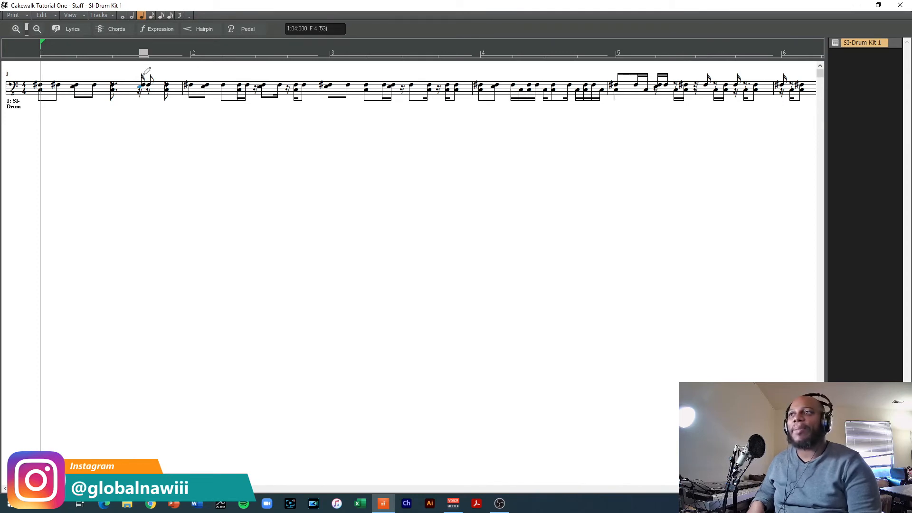
{"action": "key", "text": "space"}
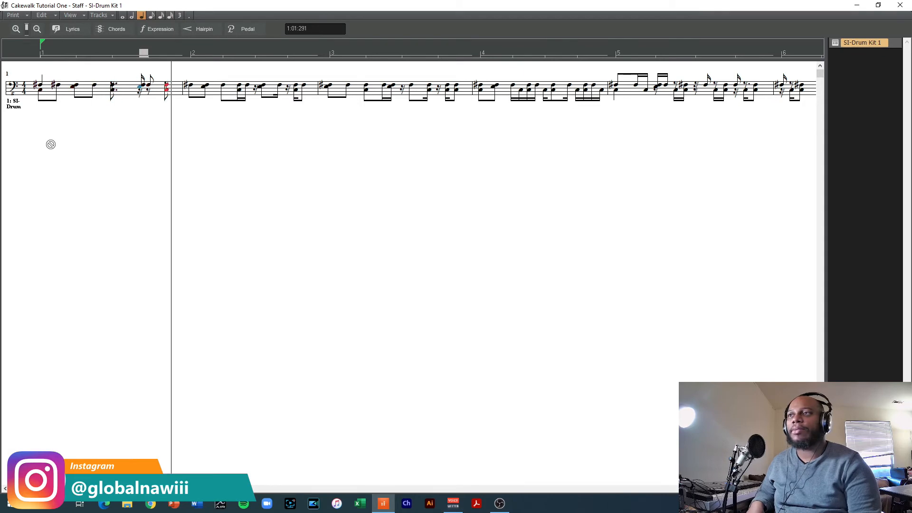
{"action": "key", "text": "space"}
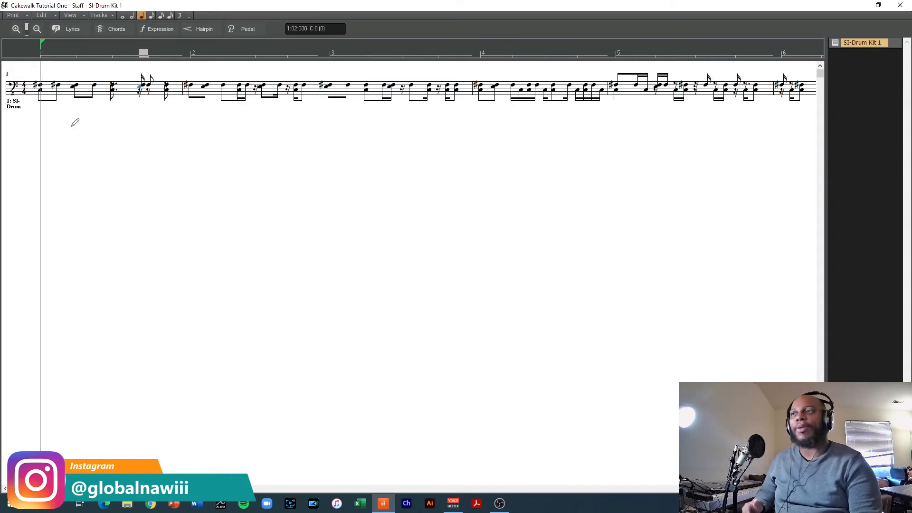
{"action": "key", "text": "space"}
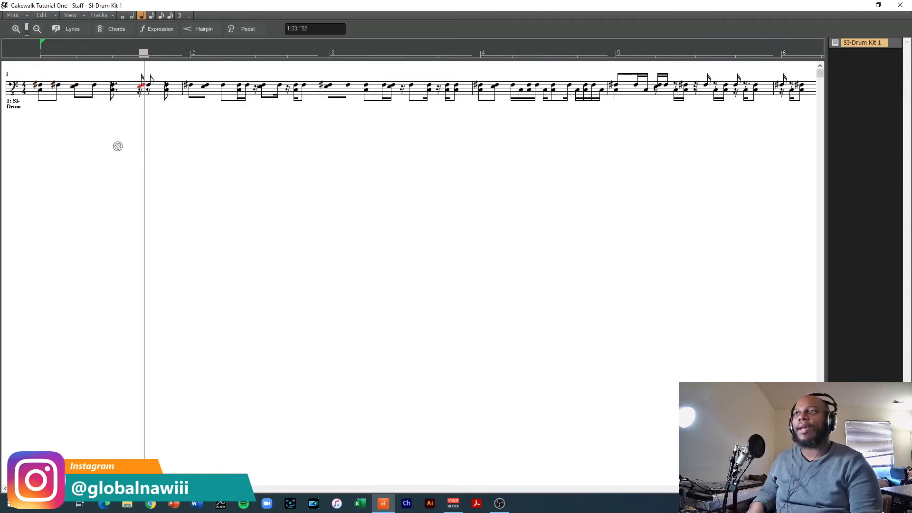
{"action": "key", "text": "space"}
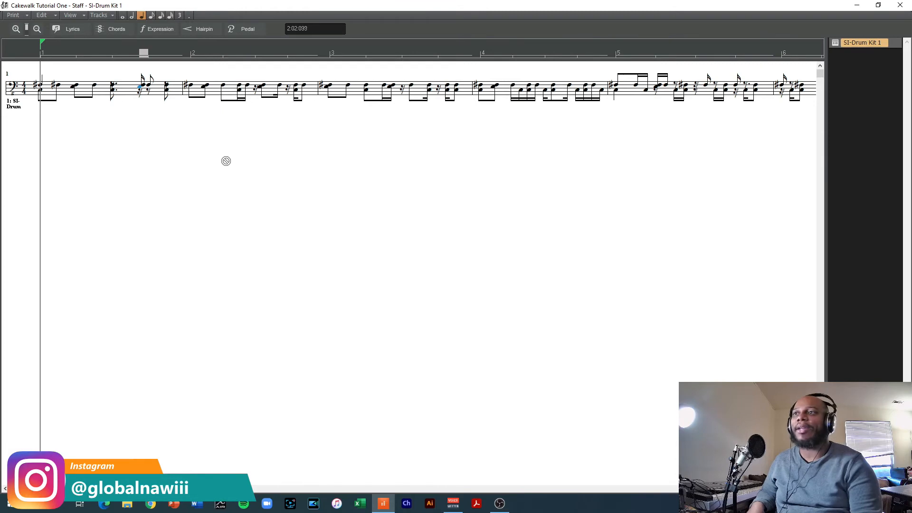
Set the time of the E 3 note at 2:01:480 to 2:02 and play the notation.
{"action": "double_click", "coordinate": [204, 90]}
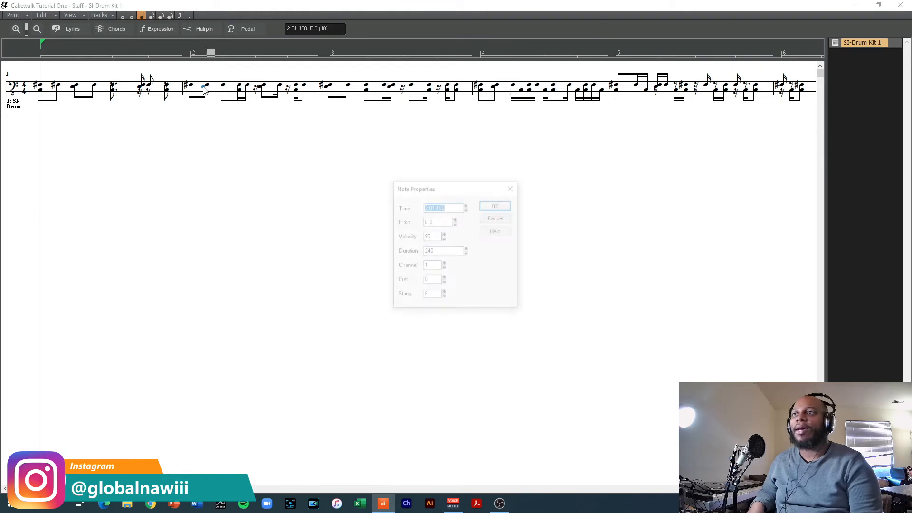
{"action": "left_click", "coordinate": [444, 207]}
{"action": "left_click_drag", "start_coordinate": [445, 207], "coordinate": [431, 208]}
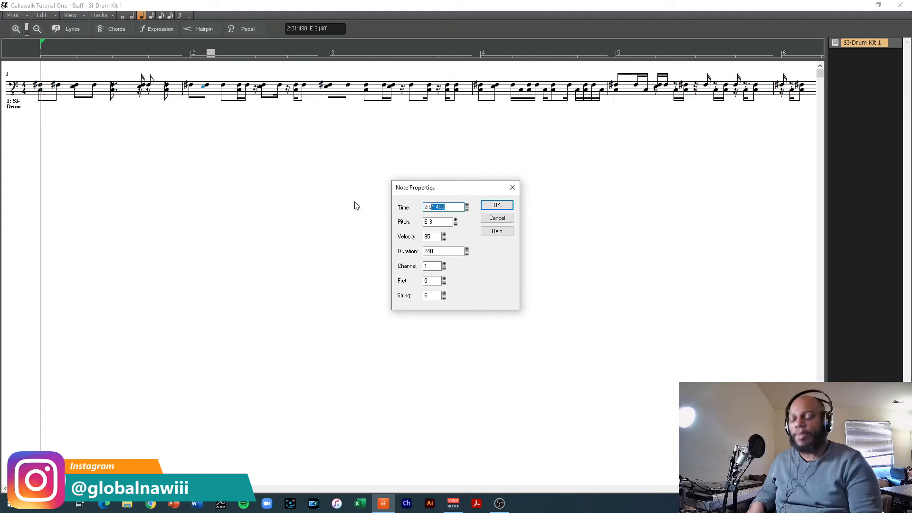
{"action": "type", "text": "2:02"}
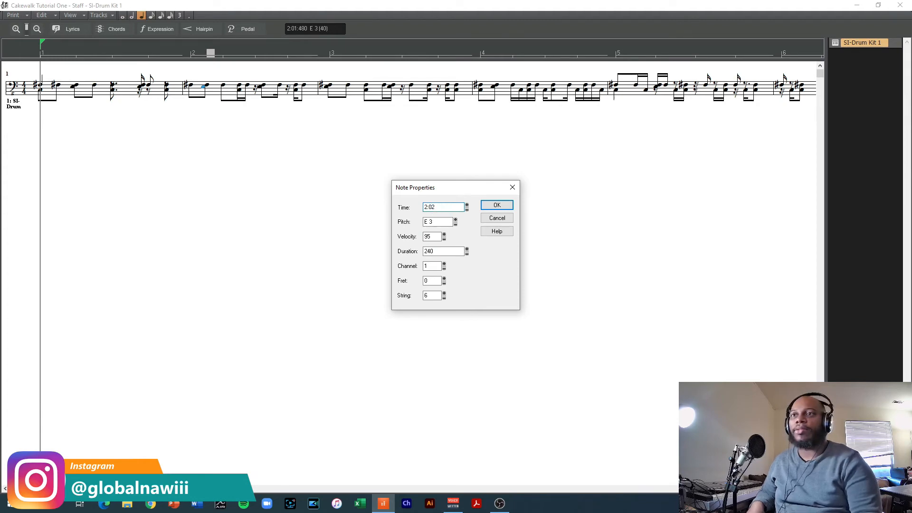
{"action": "left_click", "coordinate": [494, 204]}
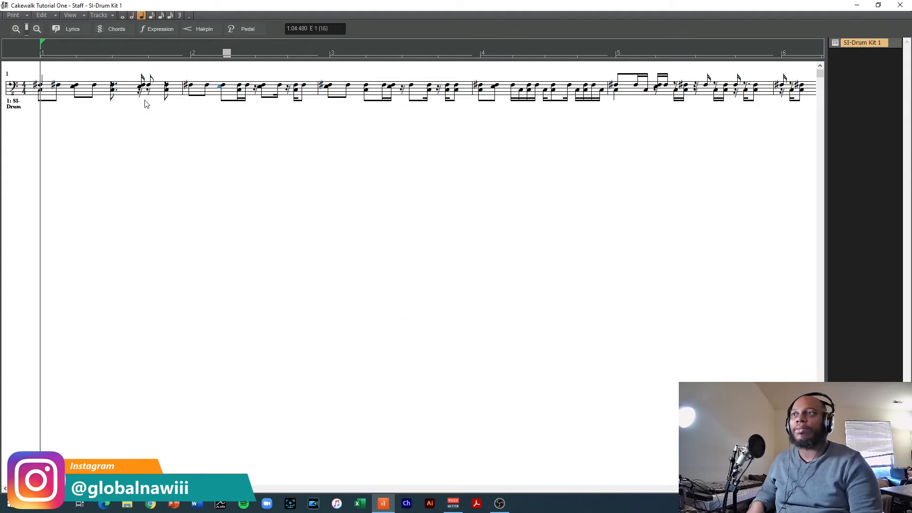
{"action": "key", "text": "space"}
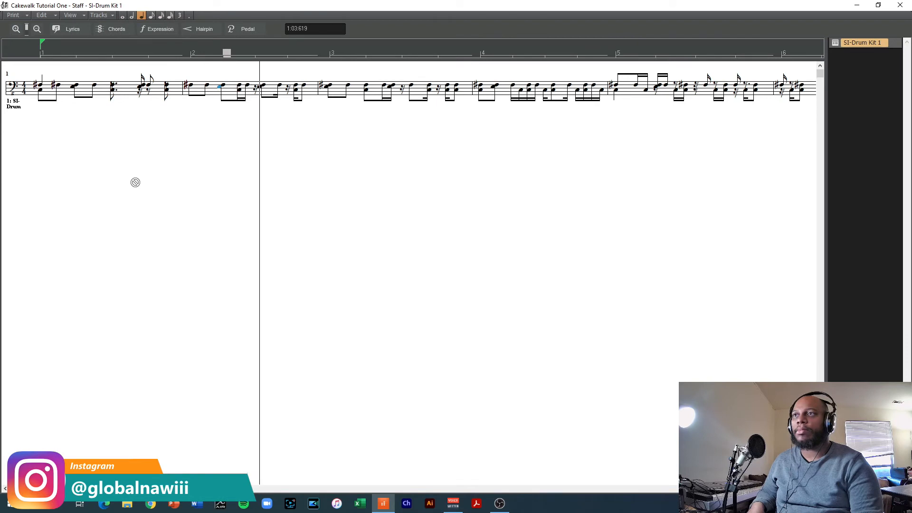
{"action": "key", "text": "space"}
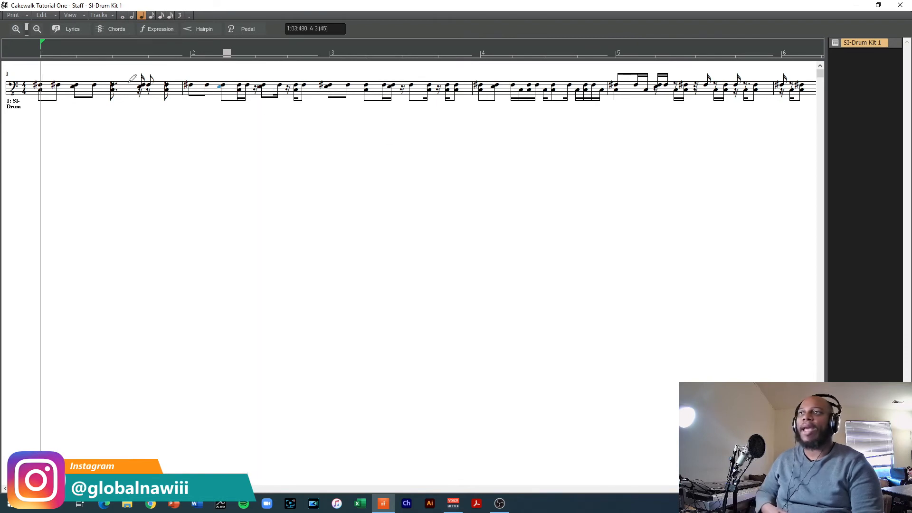
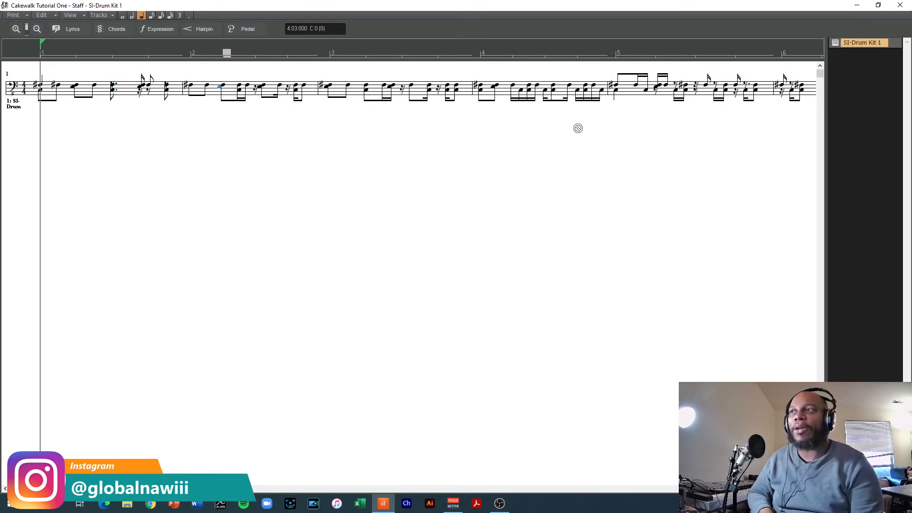
Close the Staff view to mute the SI-Drum Kit 1 track and unmute SI-Drum Kit 2.
{"action": "left_click", "coordinate": [901, 6]}
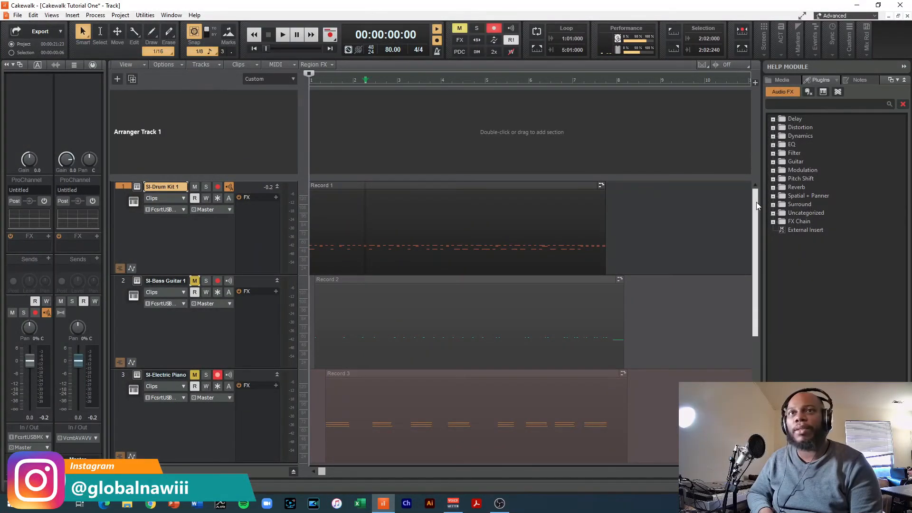
{"action": "left_click", "coordinate": [194, 187]}
{"action": "scroll", "coordinate": [252, 256], "scroll_direction": "down", "scroll_amount": 1}
{"action": "scroll", "coordinate": [255, 287], "scroll_direction": "down", "scroll_amount": 3}
{"action": "left_click", "coordinate": [194, 326]}
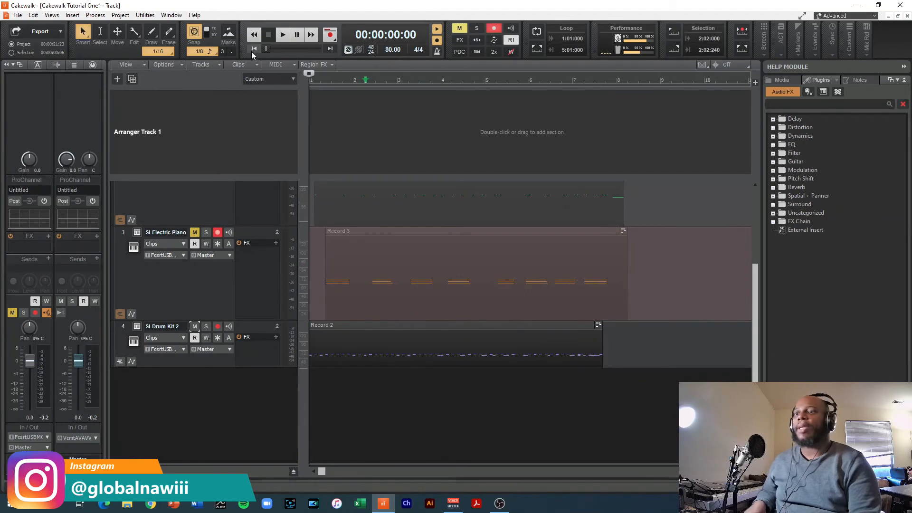
Play the SI-Drum Kit 2 track, select its Record 2 clip and listen to it again.
{"action": "key", "text": "space"}
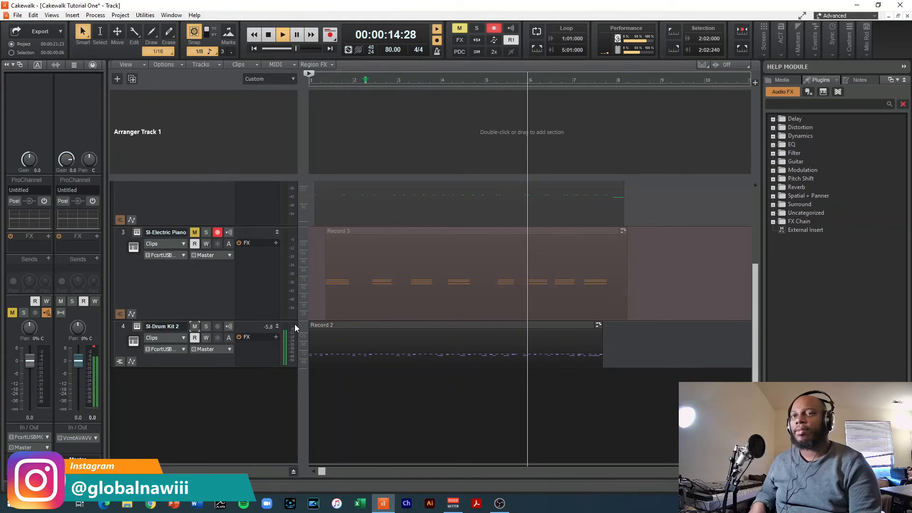
{"action": "key", "text": "space"}
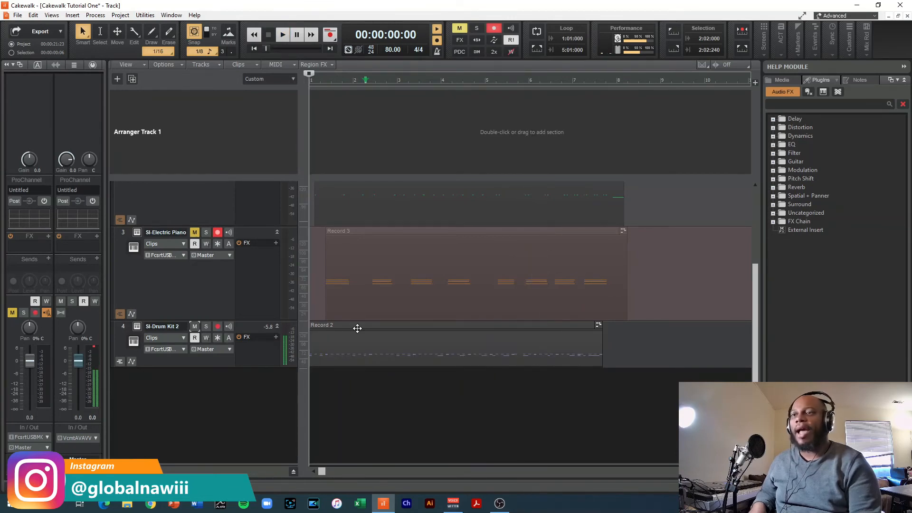
{"action": "left_click", "coordinate": [357, 325]}
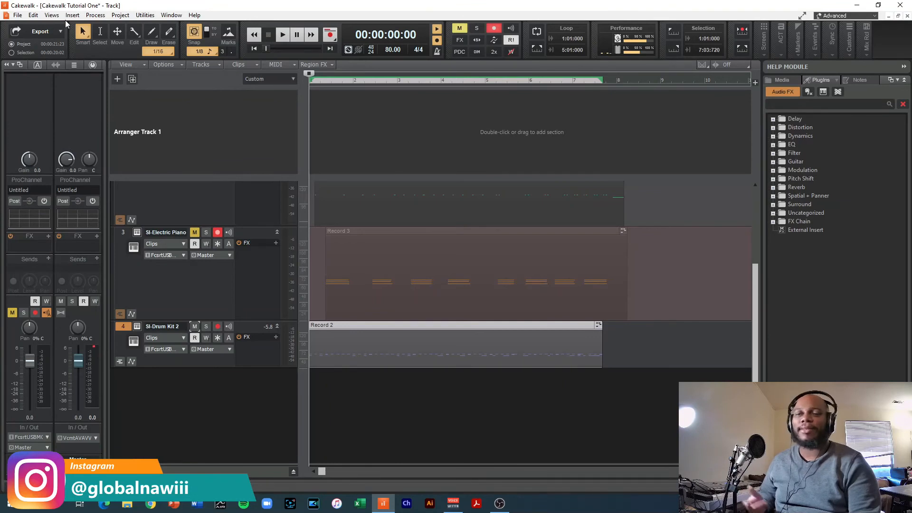
{"action": "key", "text": "space"}
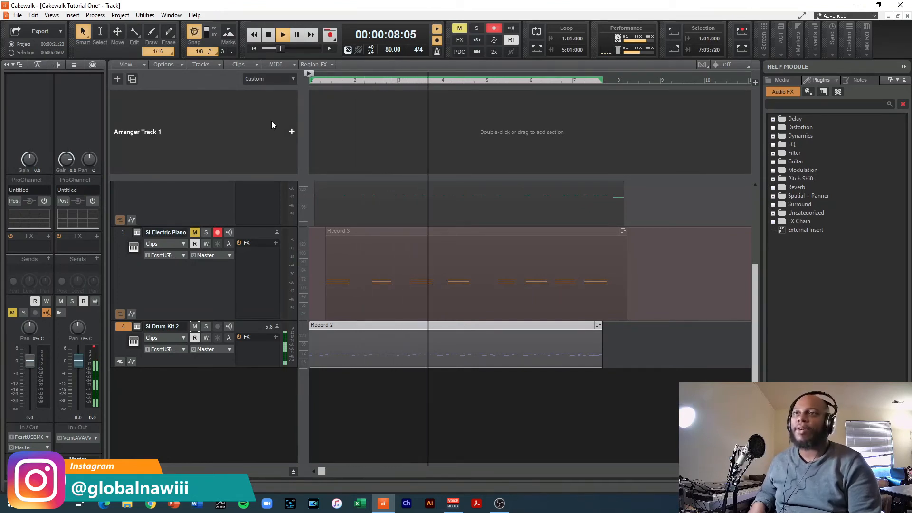
{"action": "key", "text": "space"}
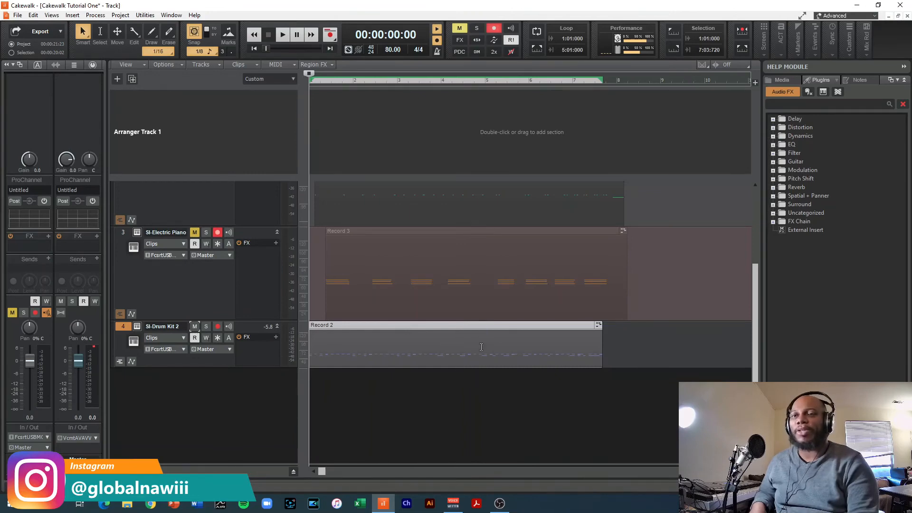
Open the Staff view maximized and pick only the SI-Drum Kit 2 track for display.
{"action": "left_click", "coordinate": [51, 15]}
{"action": "left_click", "coordinate": [66, 107]}
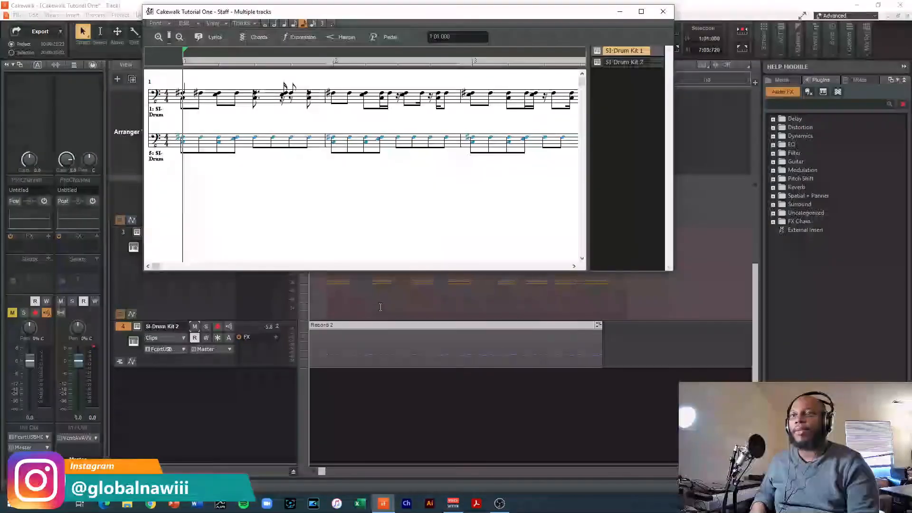
{"action": "left_click", "coordinate": [636, 14]}
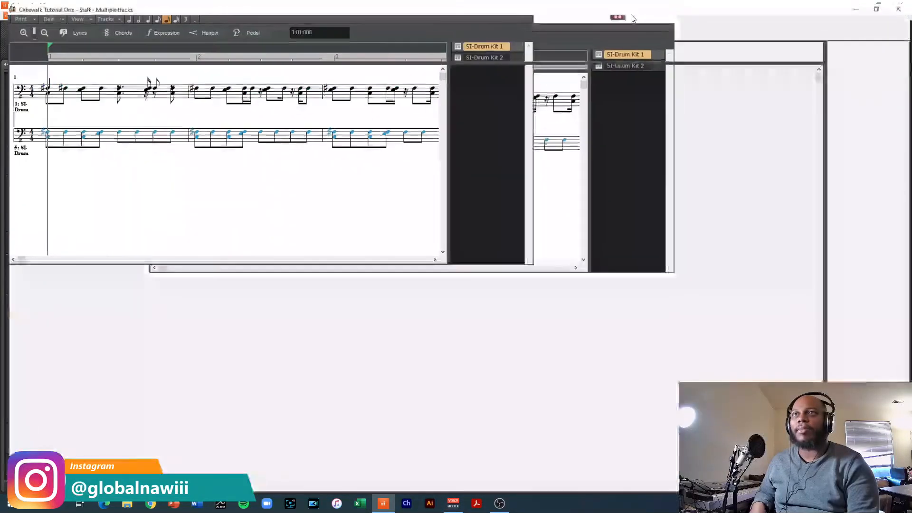
{"action": "left_click", "coordinate": [110, 15]}
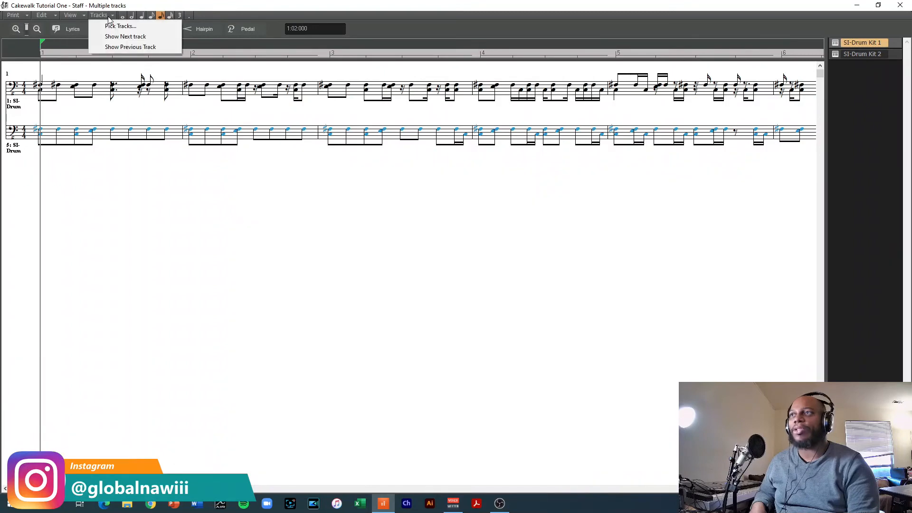
{"action": "left_click", "coordinate": [117, 27]}
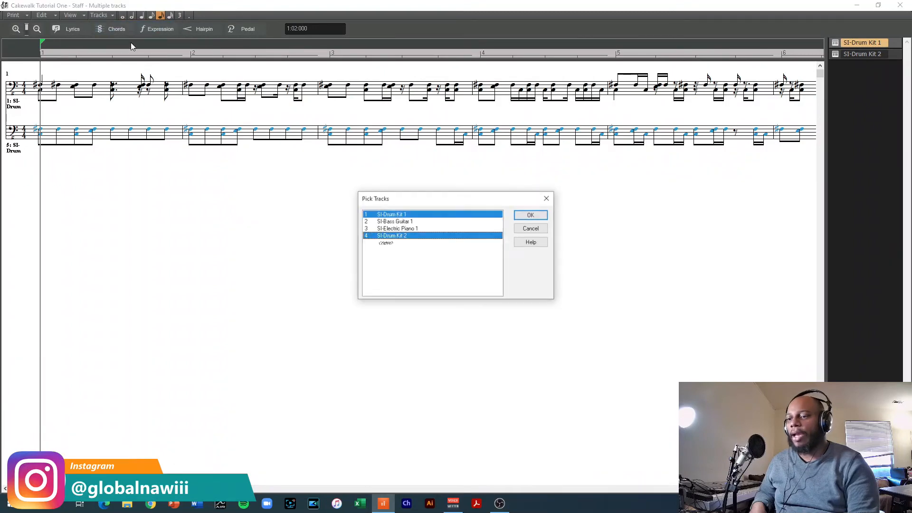
{"action": "left_click", "coordinate": [415, 237]}
{"action": "left_click", "coordinate": [531, 215]}
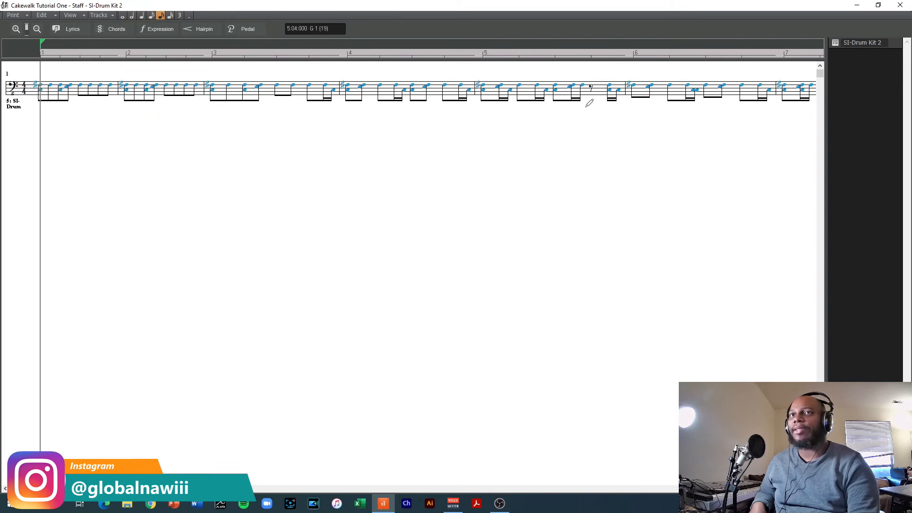
Play the SI-Drum Kit 2 notation and check the note properties at the start of measure 1 and at 1:01:480.
{"action": "key", "text": "space"}
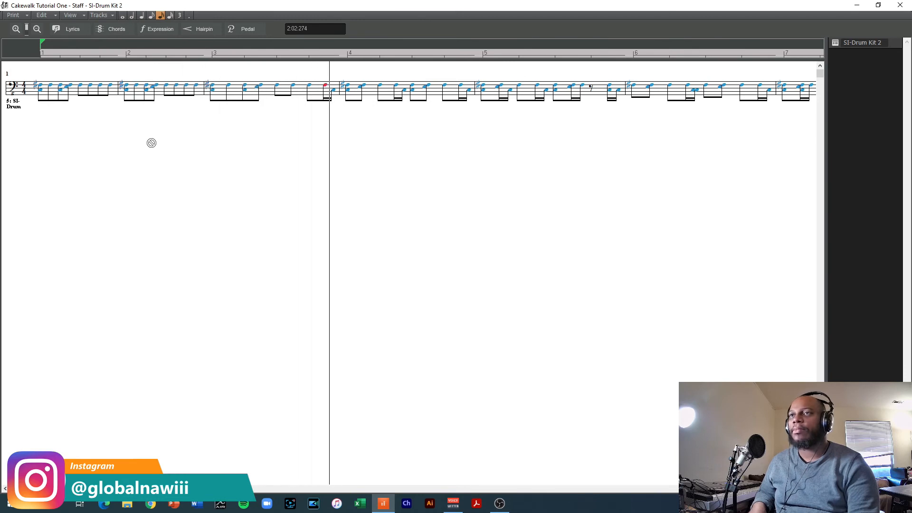
{"action": "key", "text": "space"}
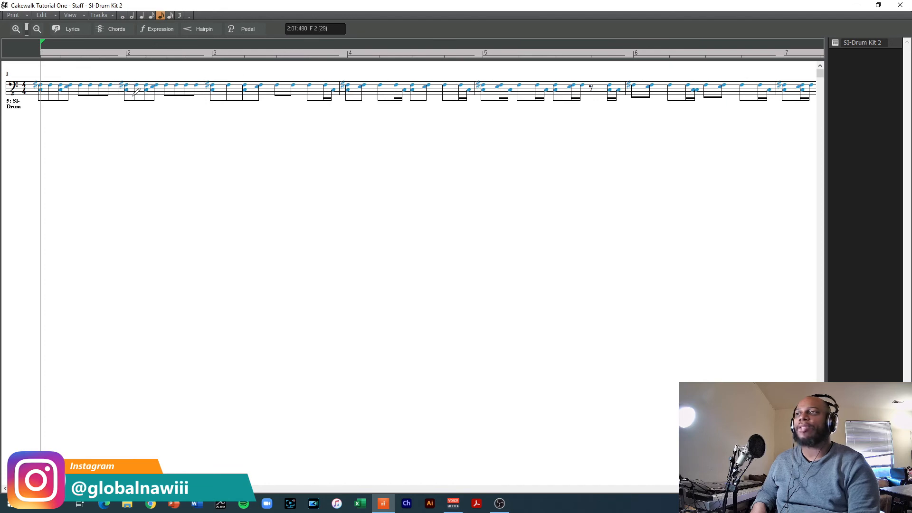
{"action": "right_click", "coordinate": [42, 87]}
{"action": "left_click", "coordinate": [506, 219]}
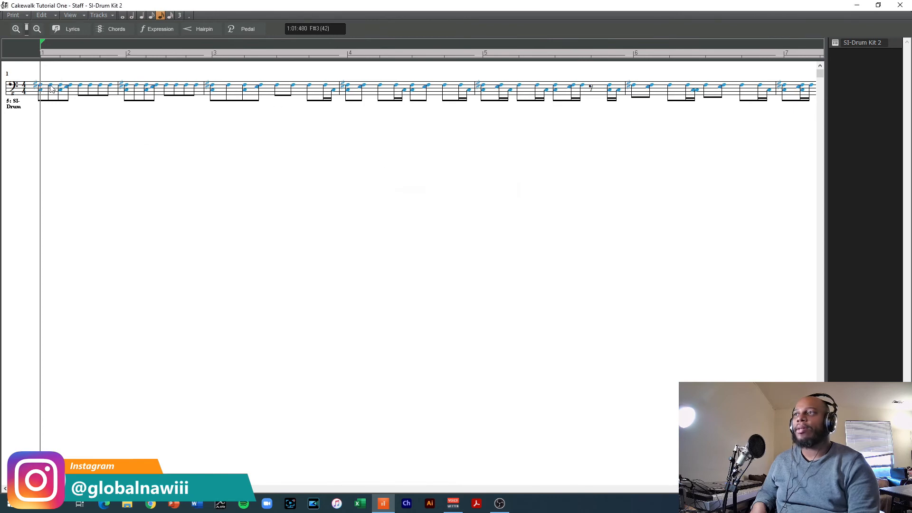
{"action": "right_click", "coordinate": [51, 88]}
{"action": "left_click", "coordinate": [498, 217]}
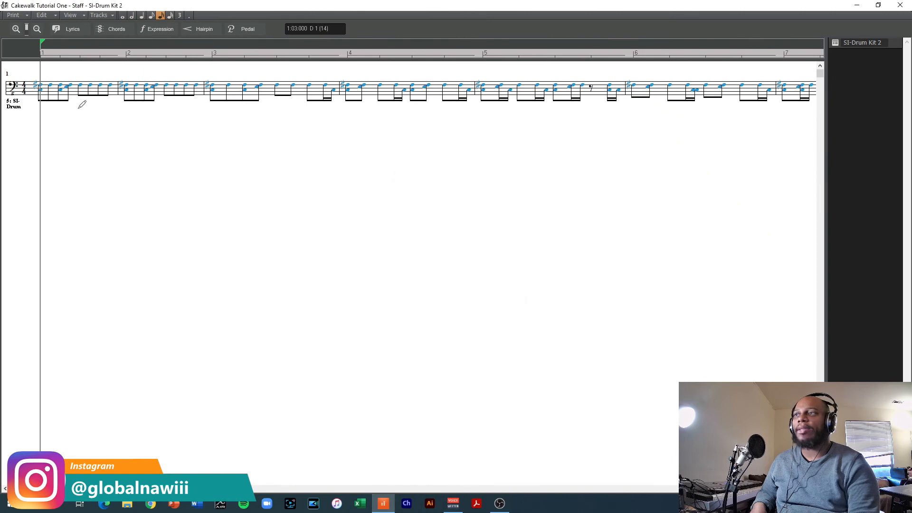
Check the note properties of the F#3 at 1:02:000 and the C3 notes at 1:01:000 and 1:02:000.
{"action": "right_click", "coordinate": [60, 86]}
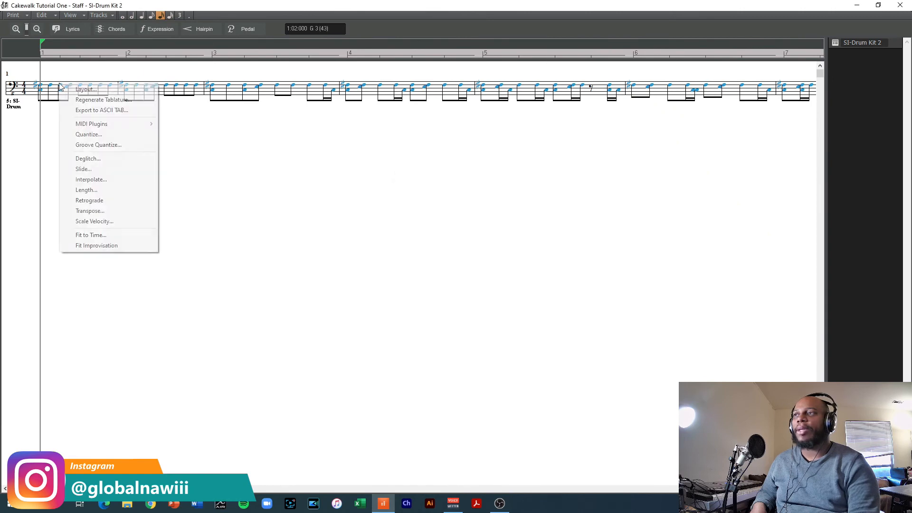
{"action": "left_click", "coordinate": [164, 156]}
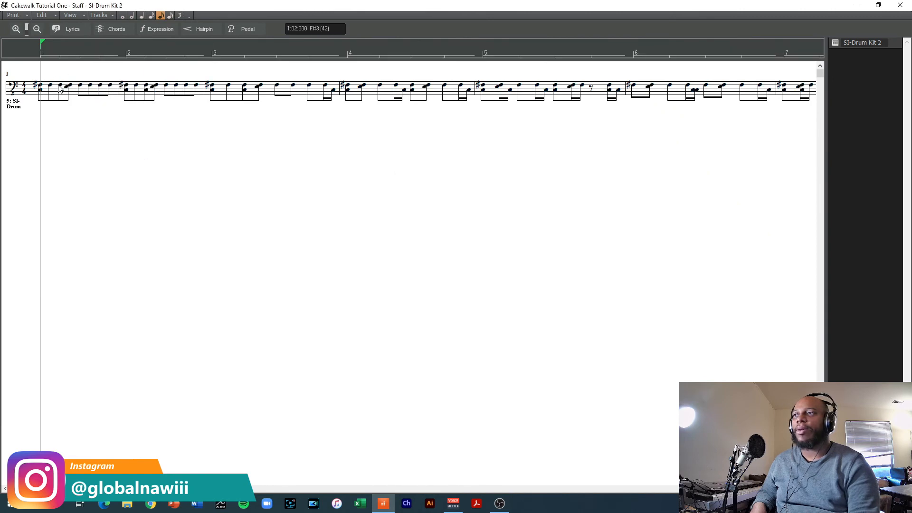
{"action": "right_click", "coordinate": [61, 89]}
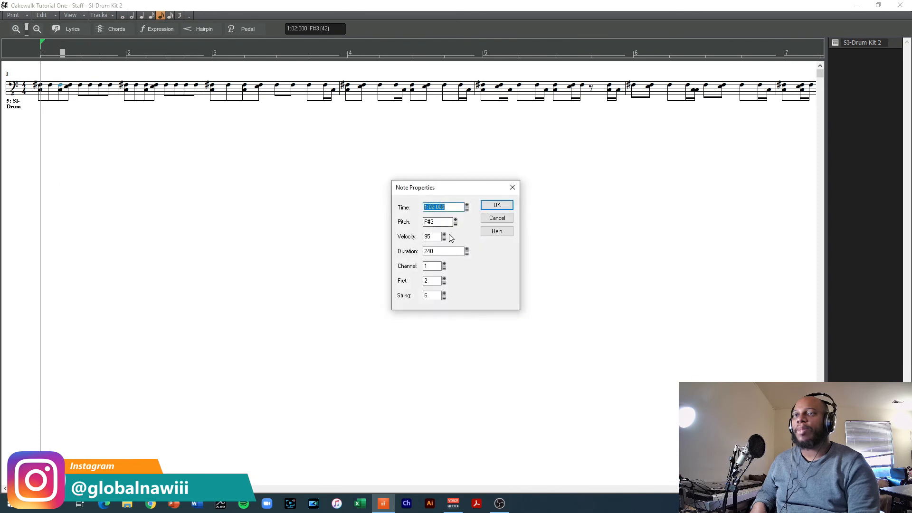
{"action": "left_click", "coordinate": [497, 218]}
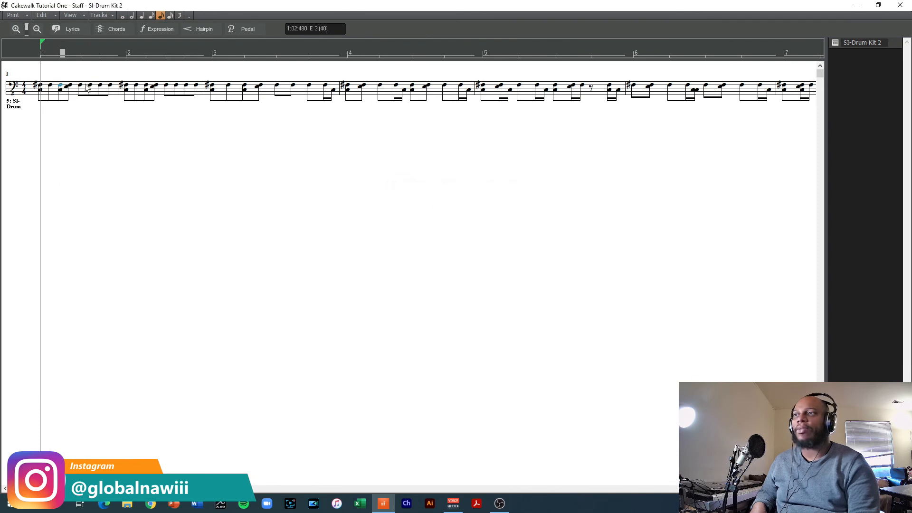
{"action": "right_click", "coordinate": [43, 92]}
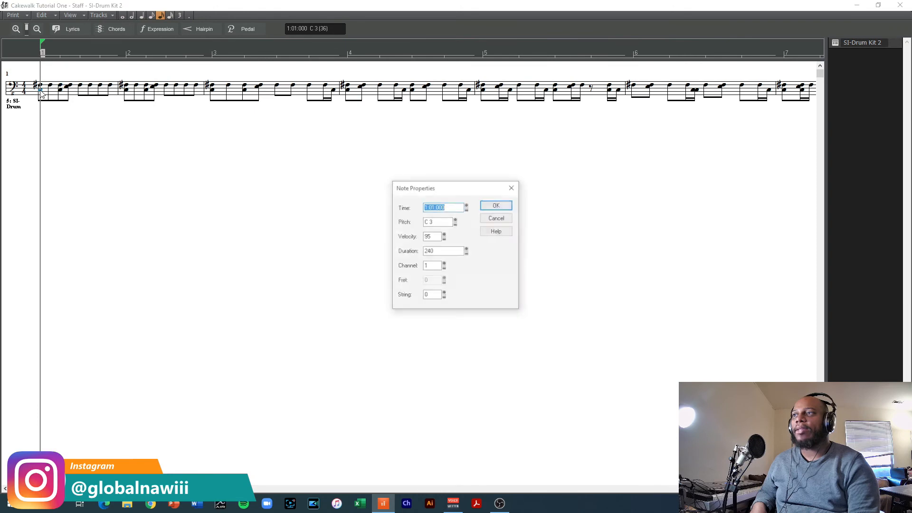
{"action": "left_click", "coordinate": [497, 218]}
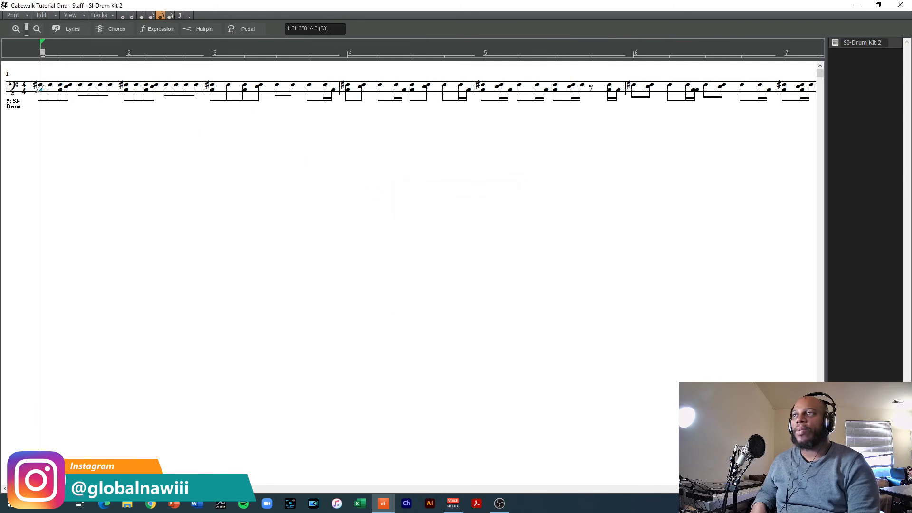
{"action": "right_click", "coordinate": [61, 92]}
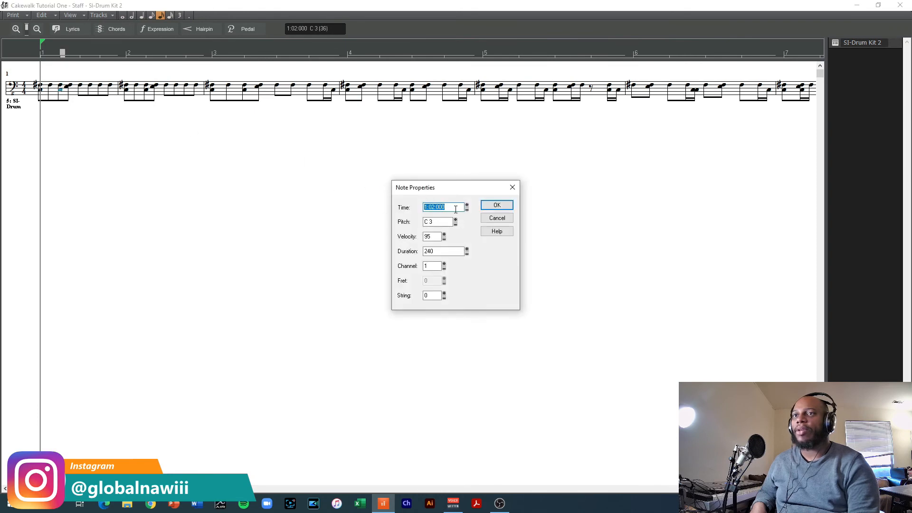
{"action": "left_click", "coordinate": [497, 218]}
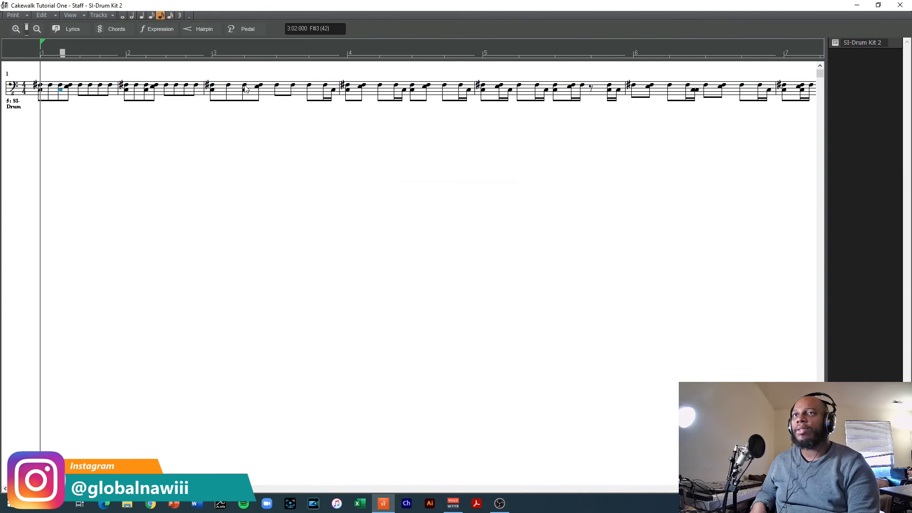
Add a sixteenth-note C3 at 1:02:480 in measure 1 and choose a display resolution for the staff.
{"action": "left_click", "coordinate": [70, 88]}
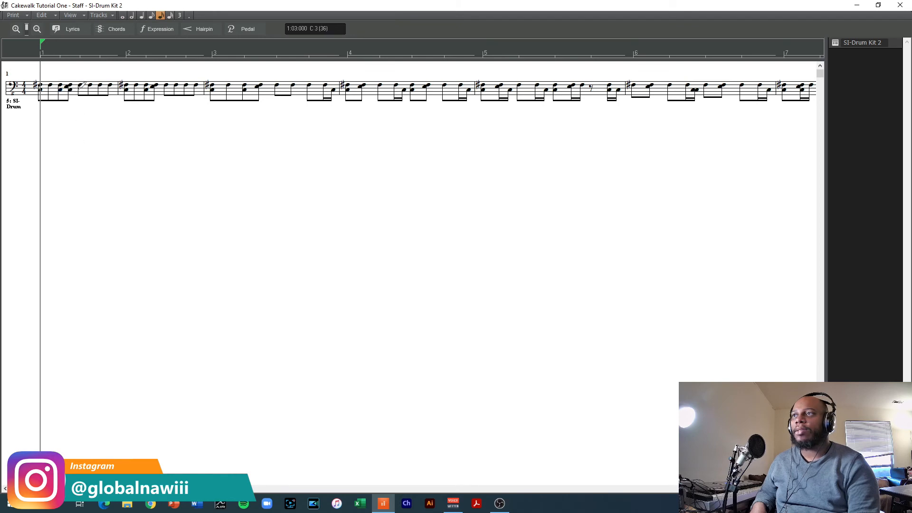
{"action": "left_click", "coordinate": [84, 16]}
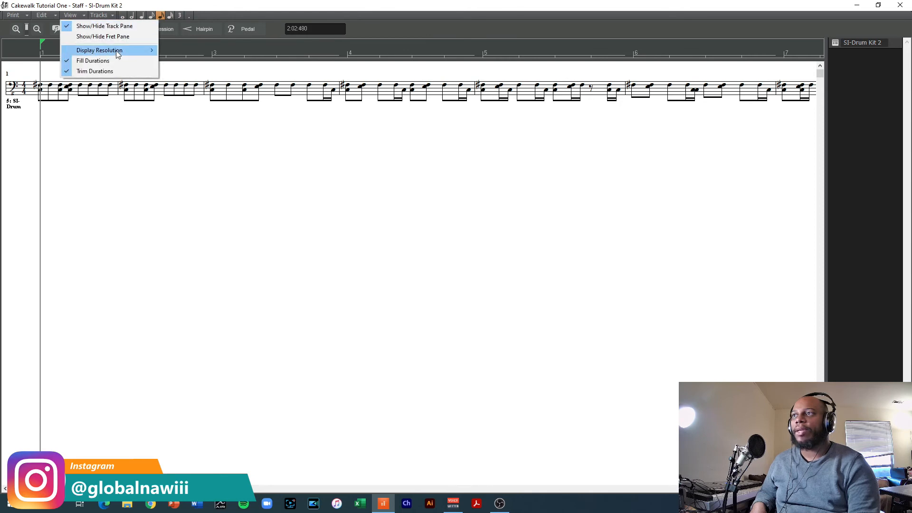
{"action": "mouse_move", "coordinate": [116, 50]}
{"action": "left_click", "coordinate": [177, 84]}
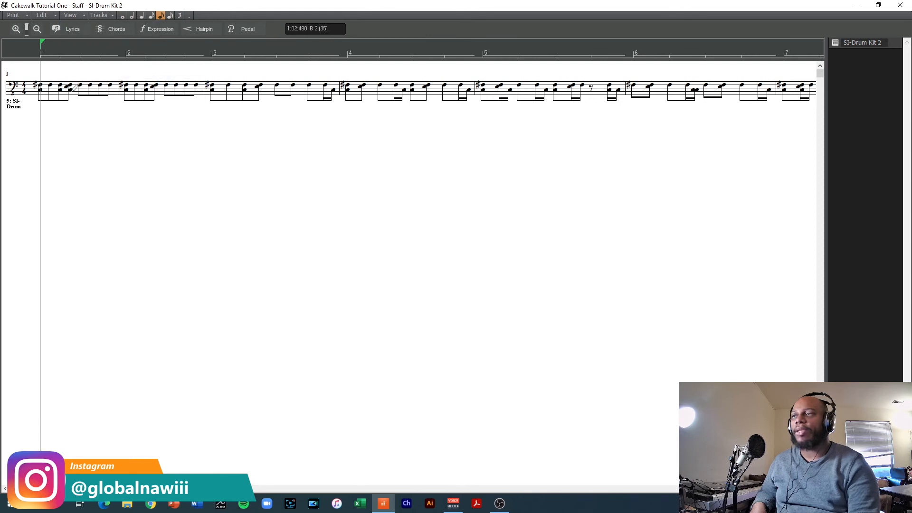
Switch to thirty-second notes, undo the C3 tried at 1:03:000 and play the SI-Drum Kit 2 notation.
{"action": "left_click", "coordinate": [170, 14]}
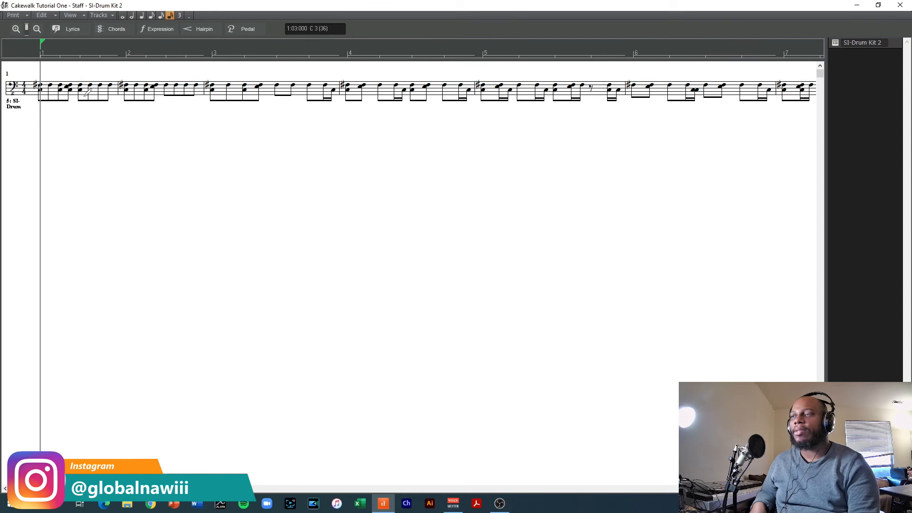
{"action": "key", "text": "ctrl+z"}
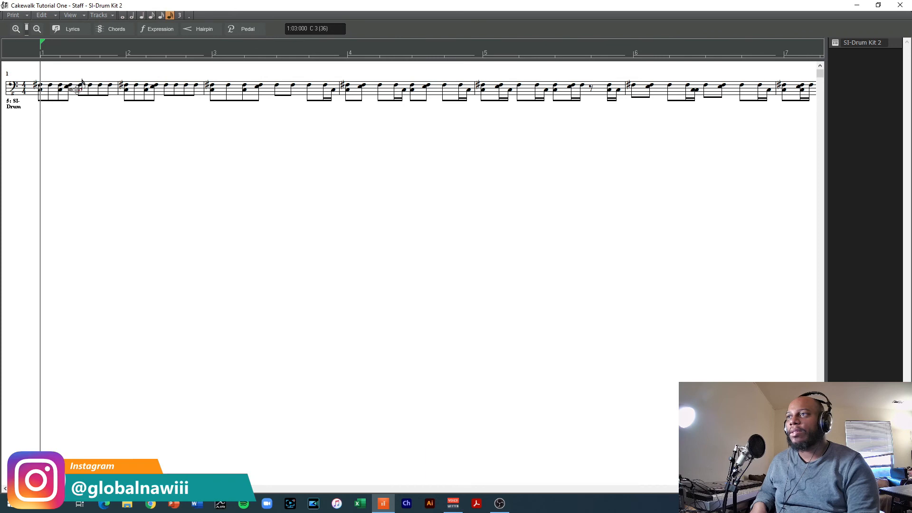
{"action": "key", "text": "space"}
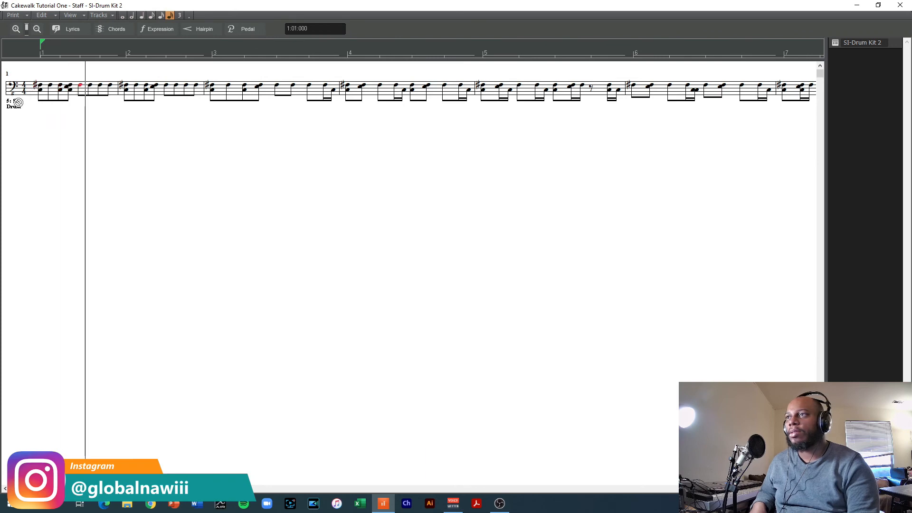
{"action": "key", "text": "space"}
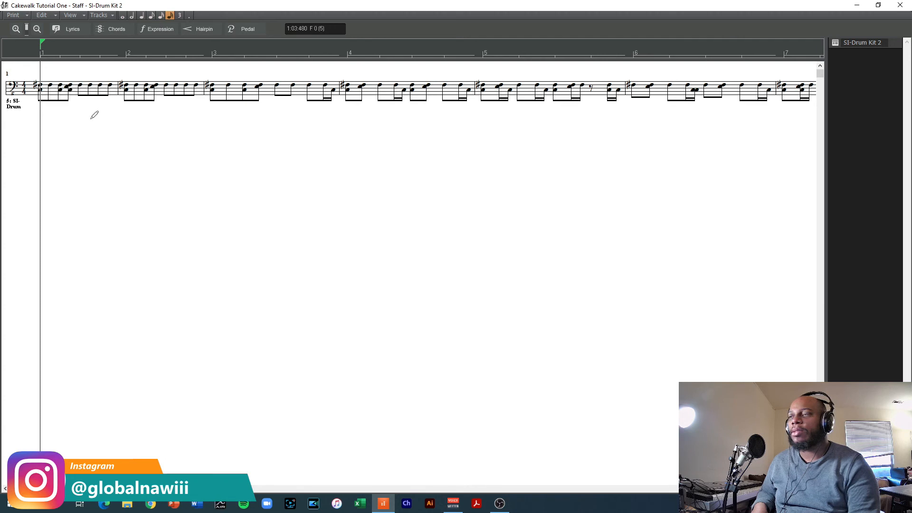
Give the C3 note at 1:02:480 a slightly delayed start time within beat 2 through its note properties.
{"action": "right_click", "coordinate": [72, 93]}
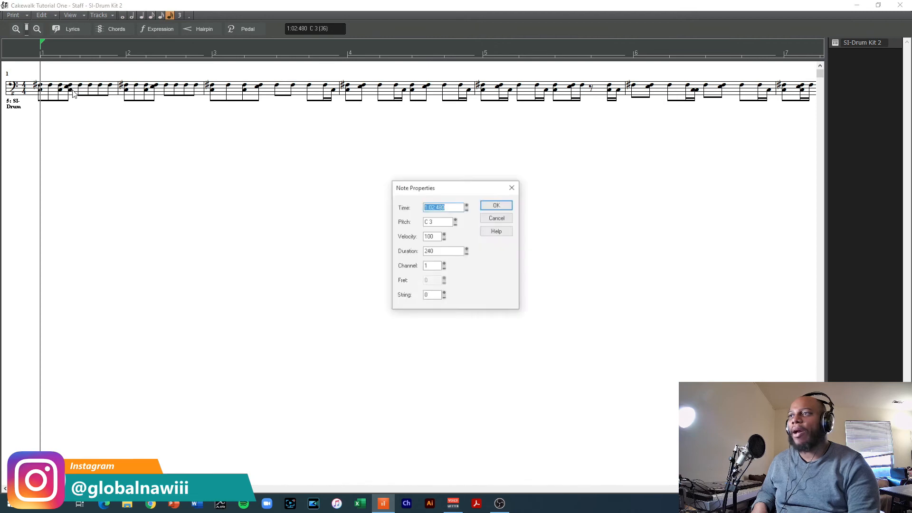
{"action": "left_click", "coordinate": [454, 207]}
{"action": "key", "text": "BackSpace"}
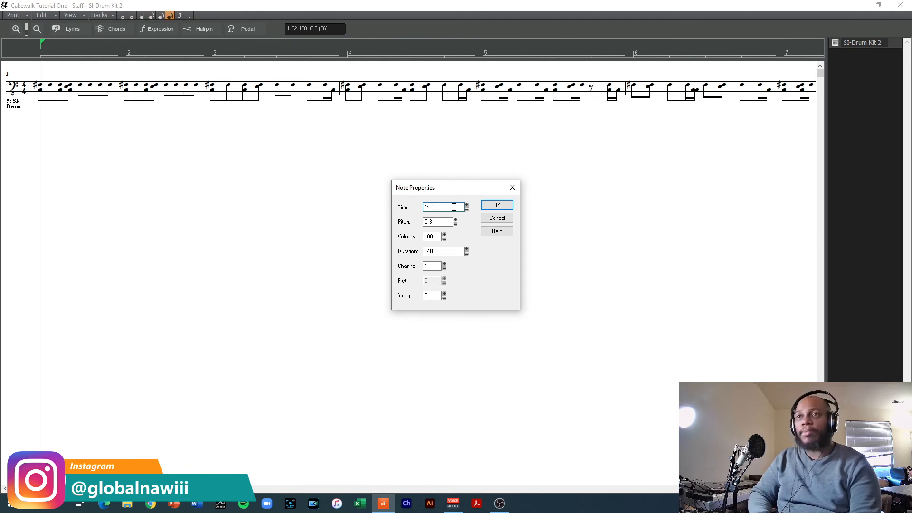
{"action": "left_click", "coordinate": [498, 207]}
Play the opening of the SI-Drum Kit 2 notation repeatedly to hear the delayed C3 note.
{"action": "key", "text": "space"}
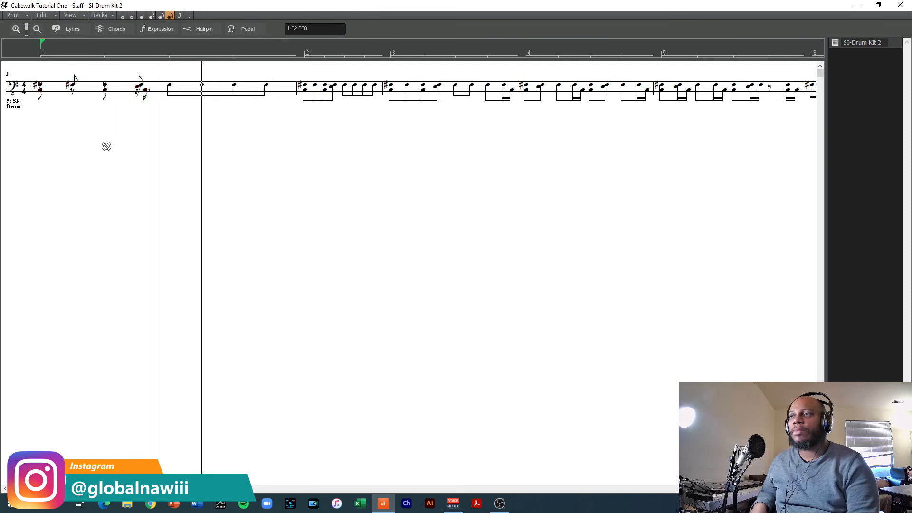
{"action": "key", "text": "space"}
{"action": "key", "text": "space"}
{"action": "key", "text": "space"}
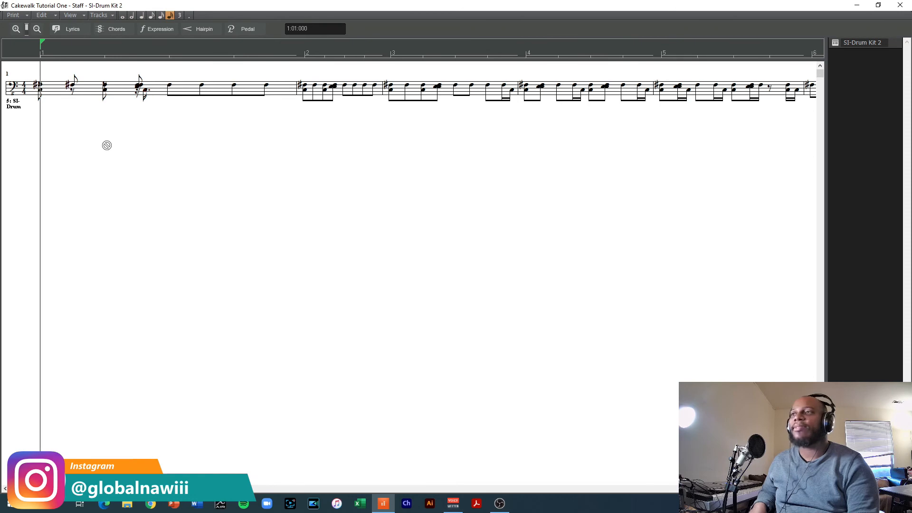
{"action": "key", "text": "space"}
{"action": "key", "text": "space"}
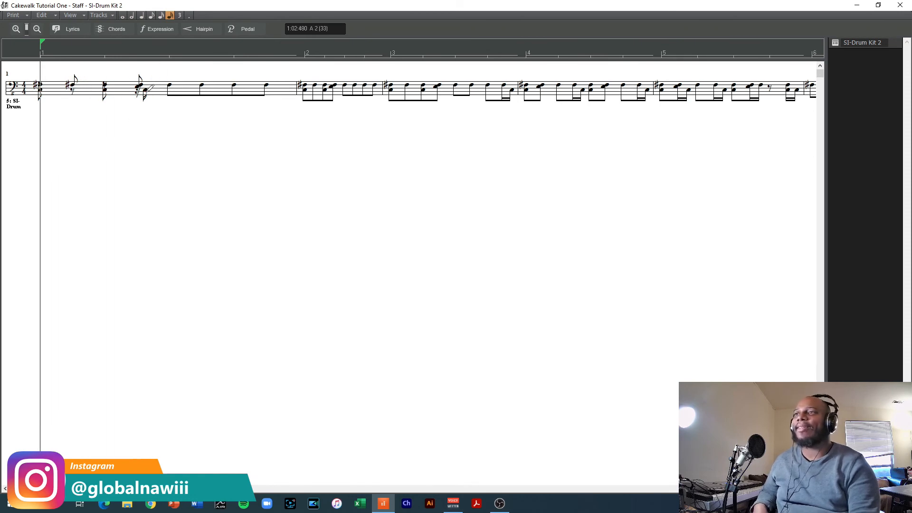
Move the delayed C3 note back to 1:02:480 in measure 1, undoing and redoing the move to compare the notation.
{"action": "left_click_drag", "start_coordinate": [147, 91], "coordinate": [137, 91]}
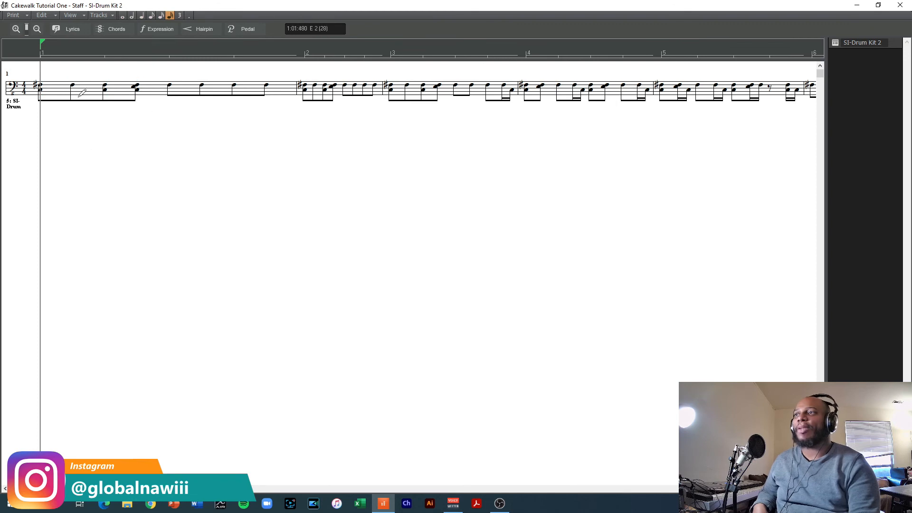
{"action": "key", "text": "ctrl+z"}
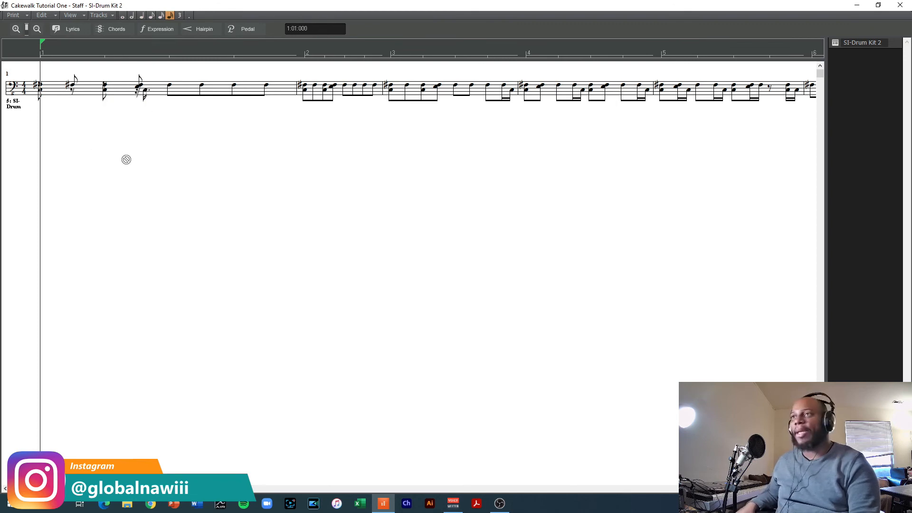
{"action": "key", "text": "ctrl+y"}
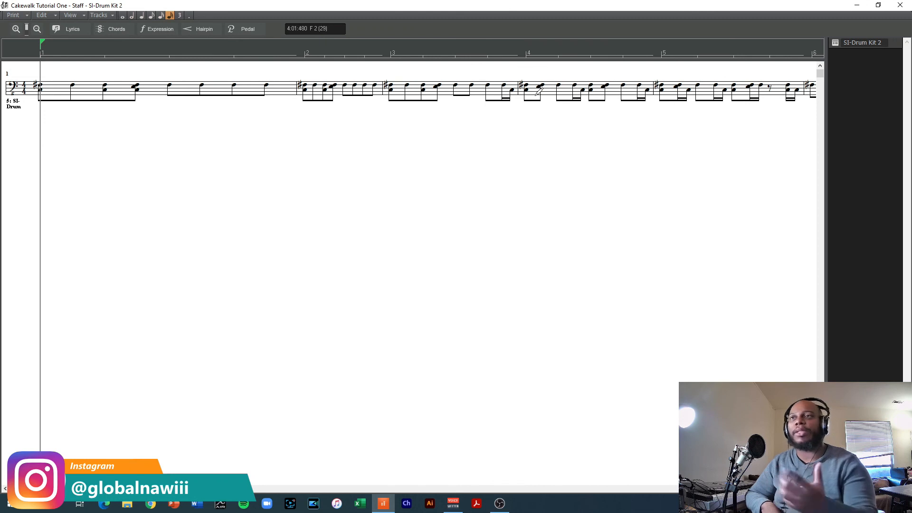
{"action": "scroll", "coordinate": [238, 159], "scroll_direction": "down", "scroll_amount": 2}
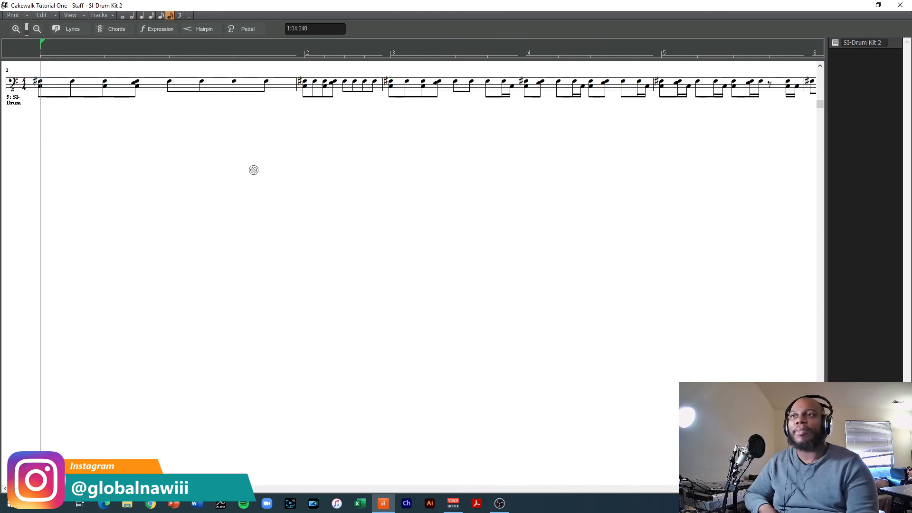
{"action": "scroll", "coordinate": [317, 224], "scroll_direction": "up", "scroll_amount": 2}
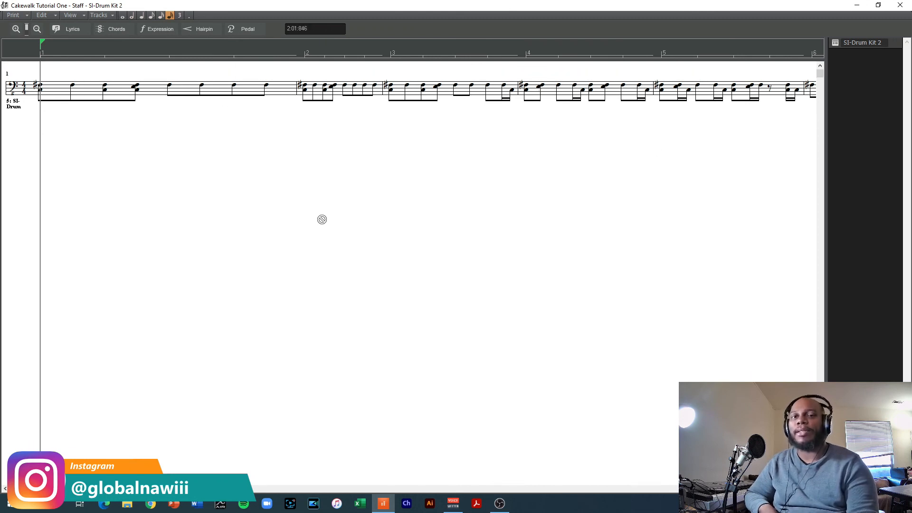